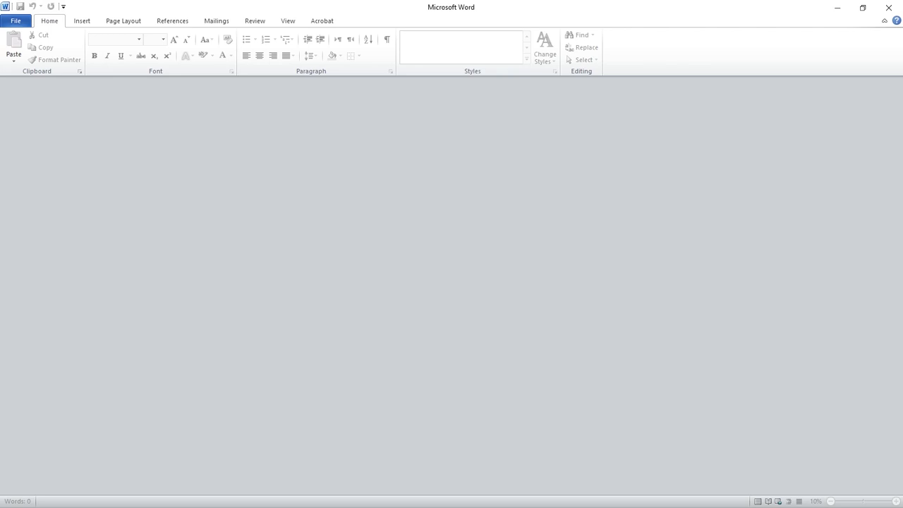
Switch to Chrome and view the Fiverr search results for "book formatting in word" and "microsoft word"
key(alt+Tab)
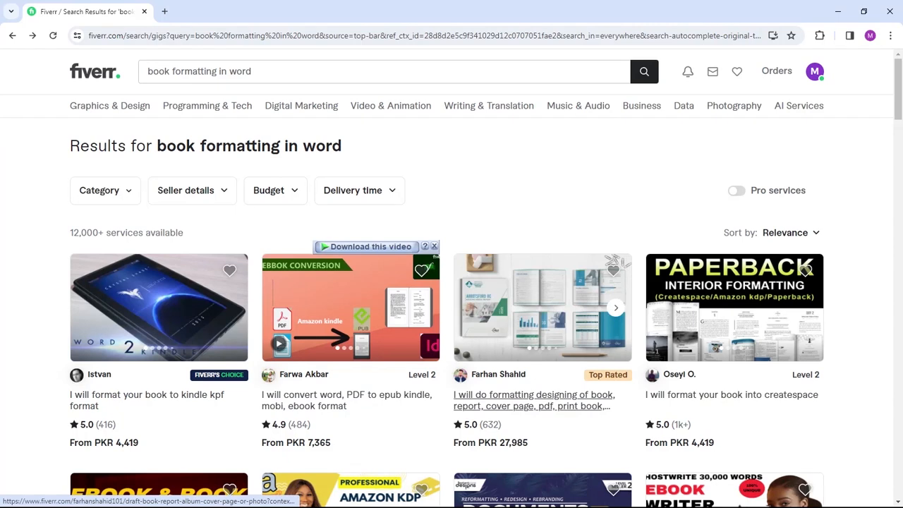
scroll(534, 400, down, 3)
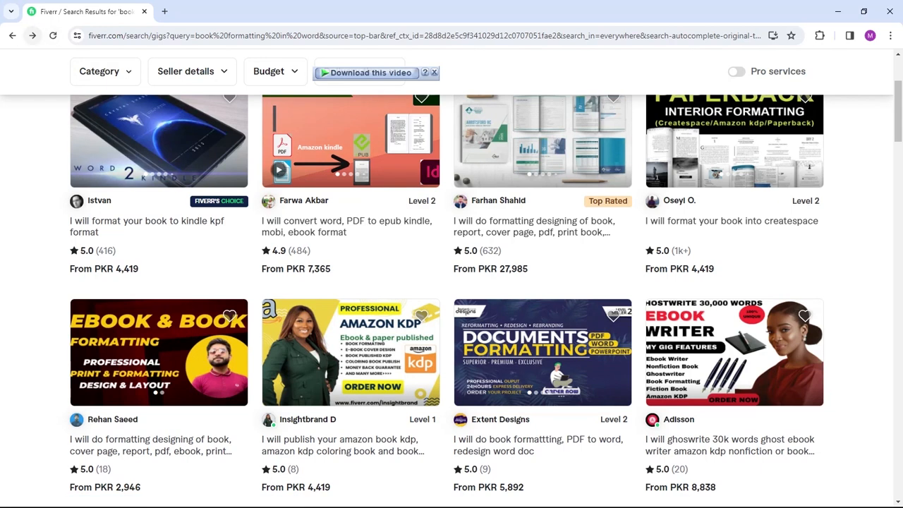
click(33, 35)
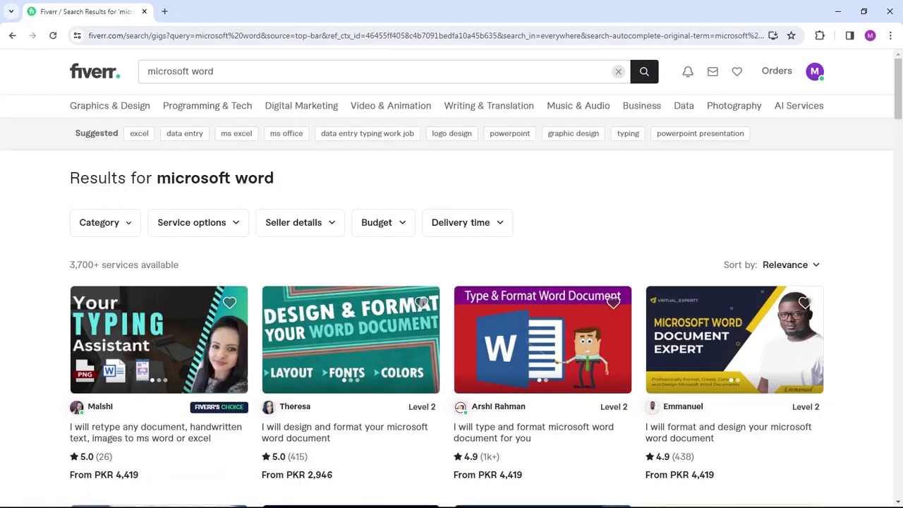
drag(244, 71, 146, 71)
key(Escape)
Compare the review counts of the Microsoft Word formatting gigs in the Fiverr results
scroll(451, 282, down, 2)
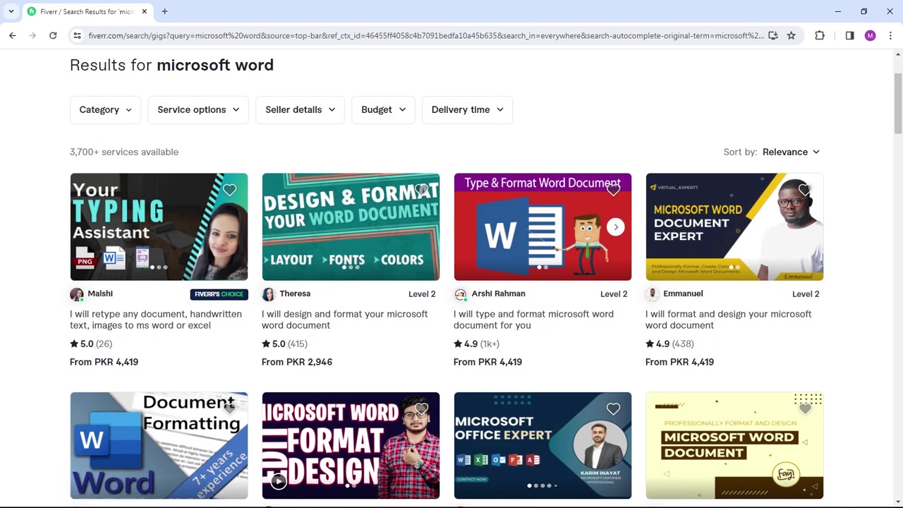
drag(499, 344, 480, 343)
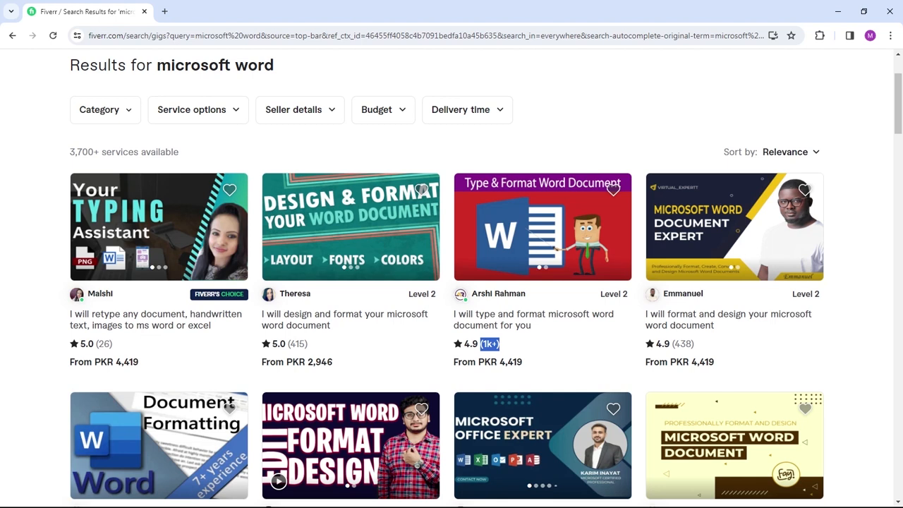
scroll(535, 363, down, 3)
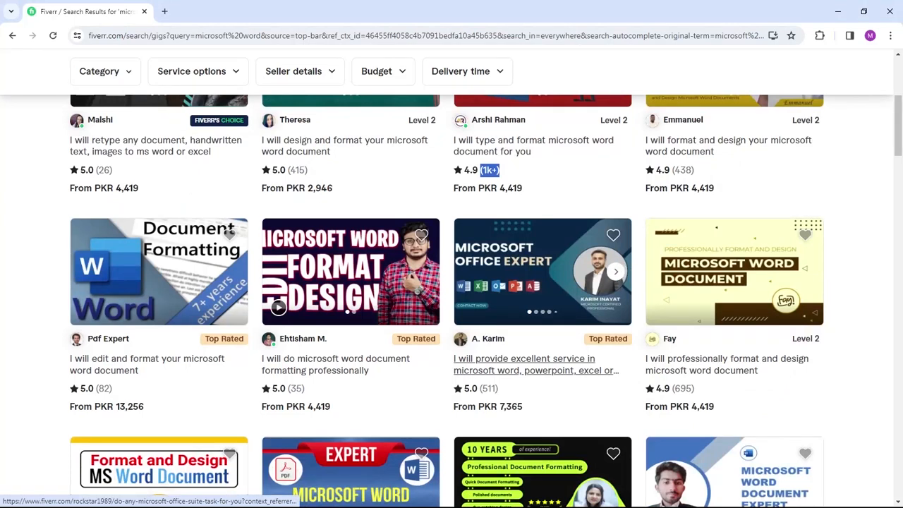
drag(495, 388, 479, 388)
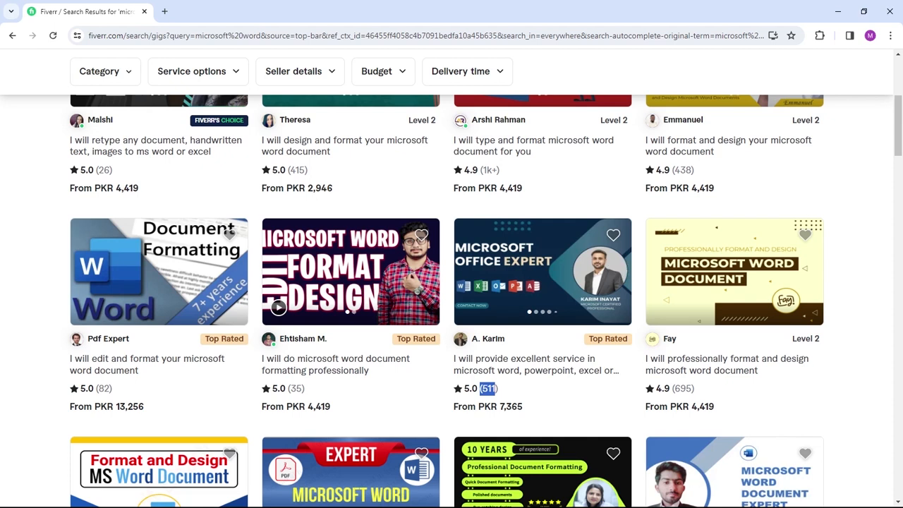
drag(695, 389, 672, 388)
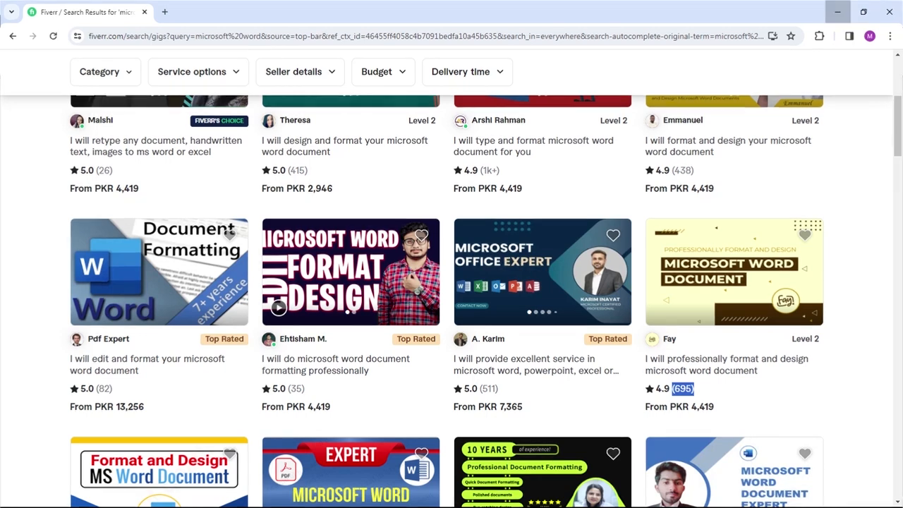
Return to Microsoft Word and create a new blank document
click(837, 12)
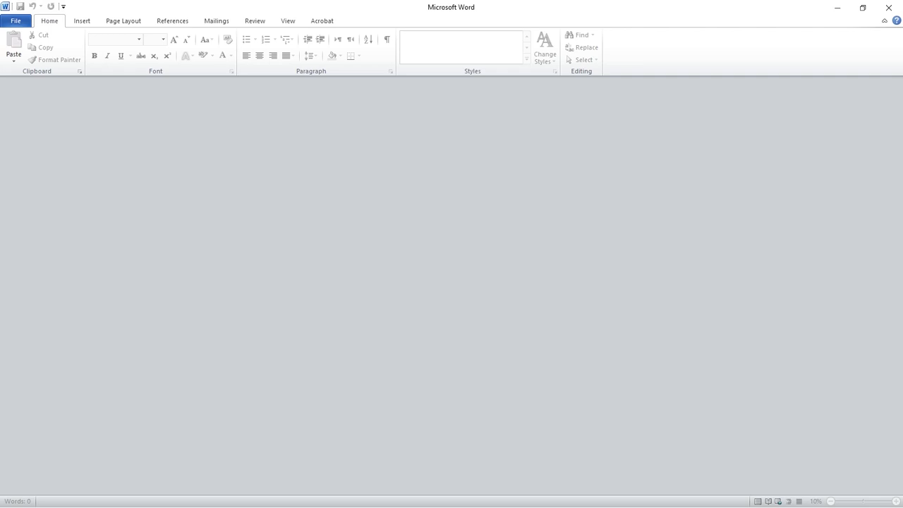
key(ctrl+n)
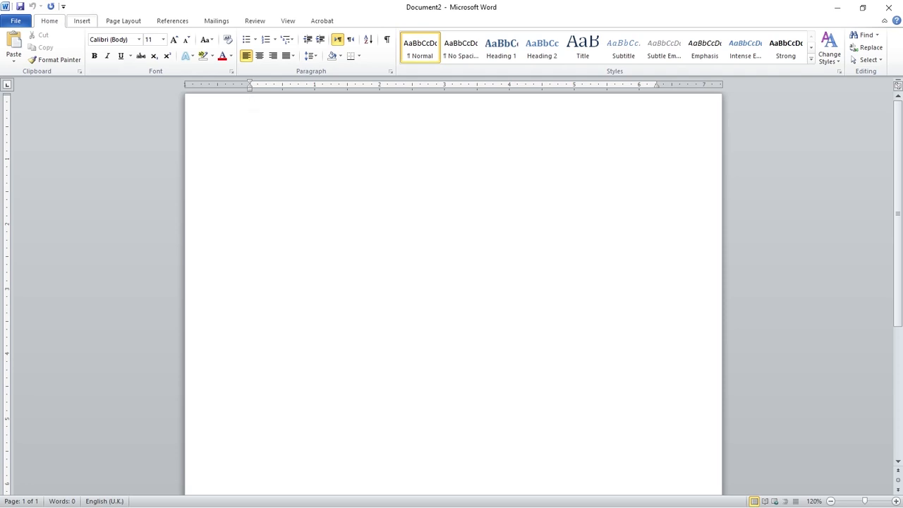
Insert a header in the blank document, delete its placeholder text and leave header editing
click(82, 21)
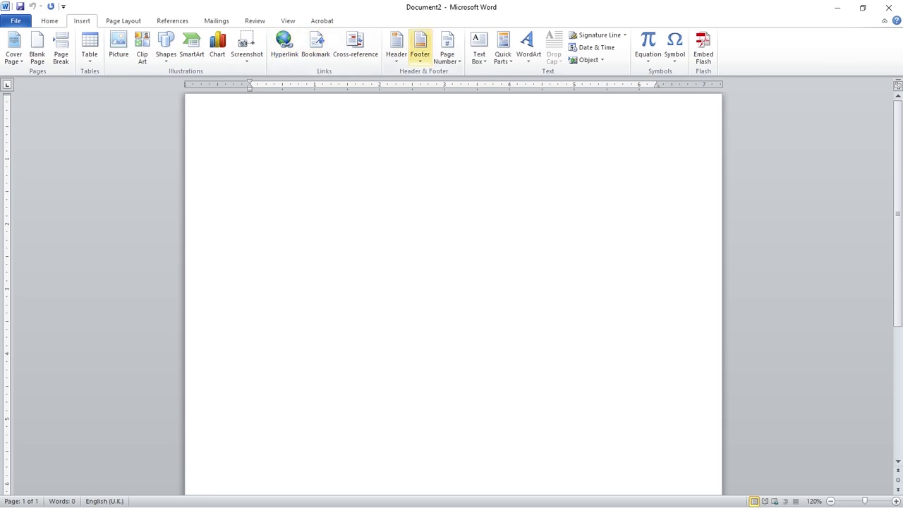
click(396, 46)
click(494, 109)
key(Delete)
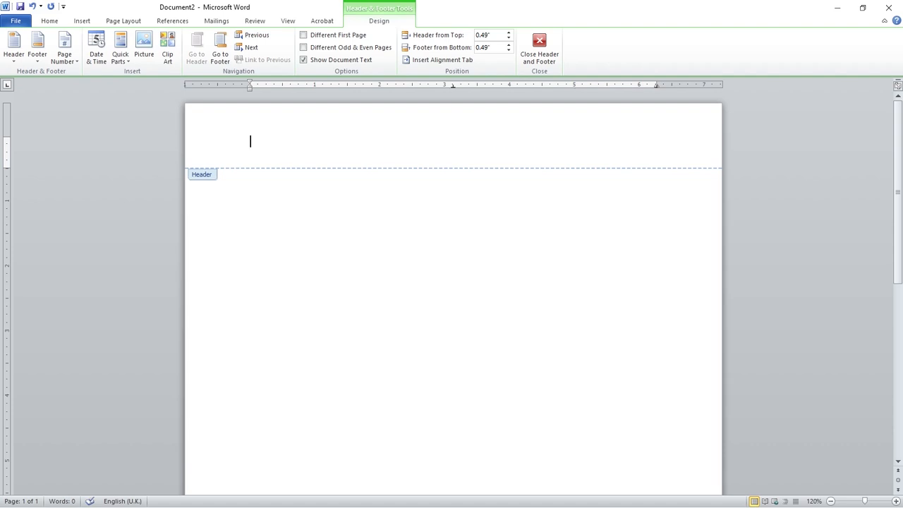
key(Escape)
Set Word's display measurement units to Inches in the advanced options
scroll(453, 297, down, 3)
scroll(453, 298, down, 3)
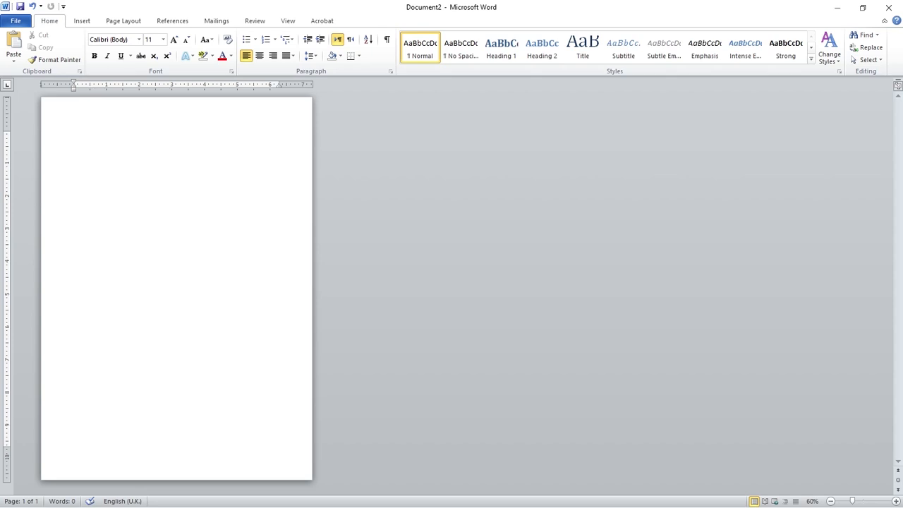
ctrl+scroll(451, 282, up, 6)
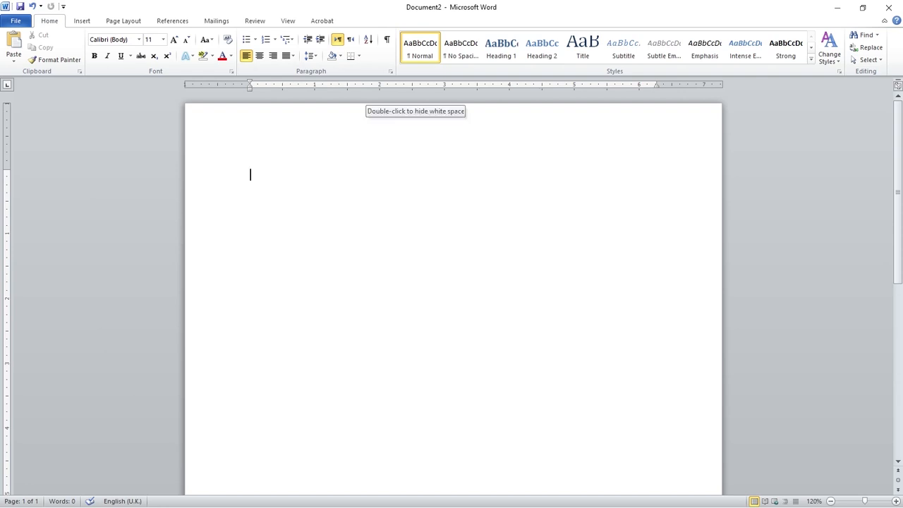
click(15, 21)
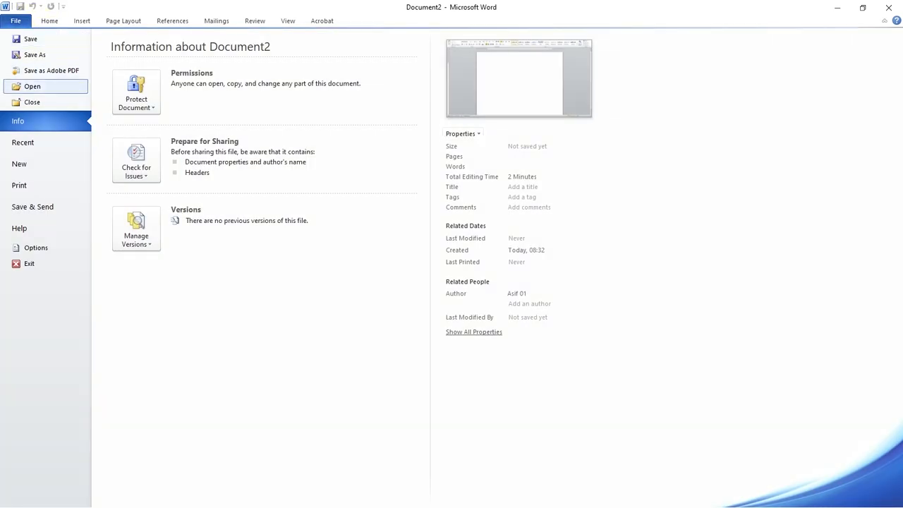
click(35, 248)
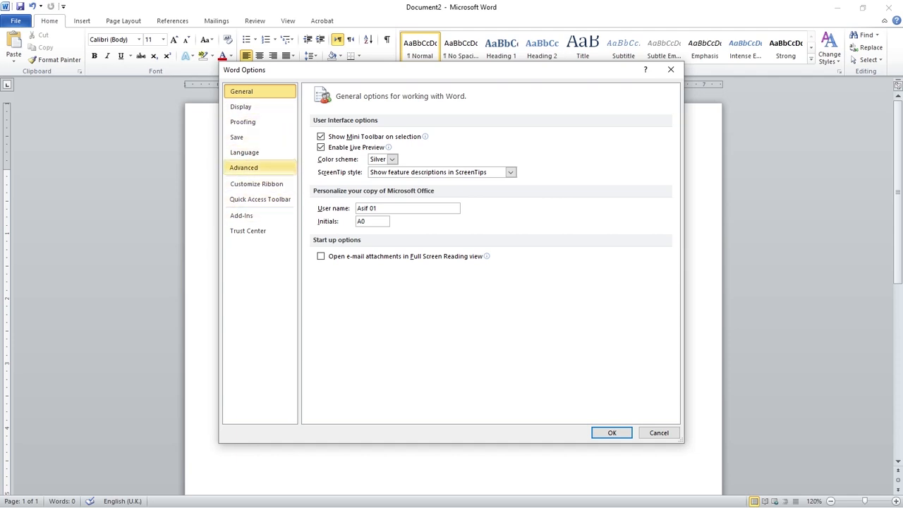
click(243, 167)
scroll(487, 254, down, 5)
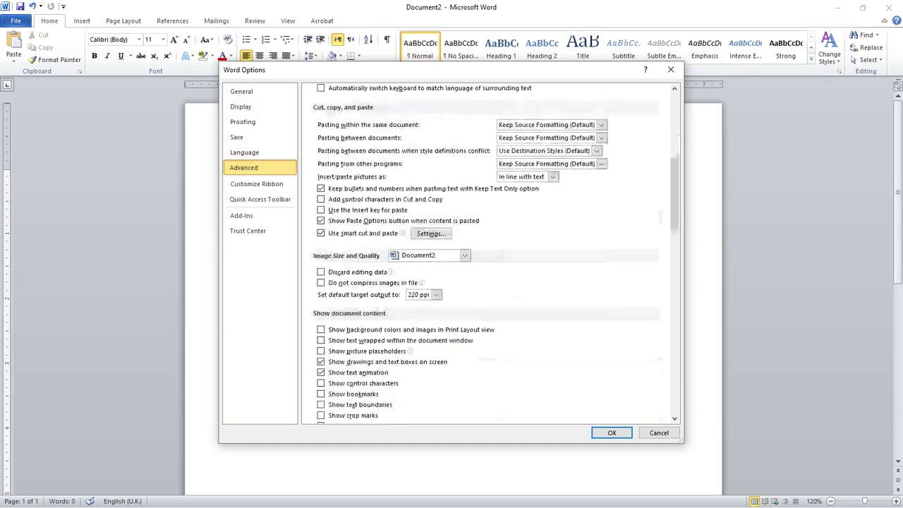
scroll(487, 254, down, 8)
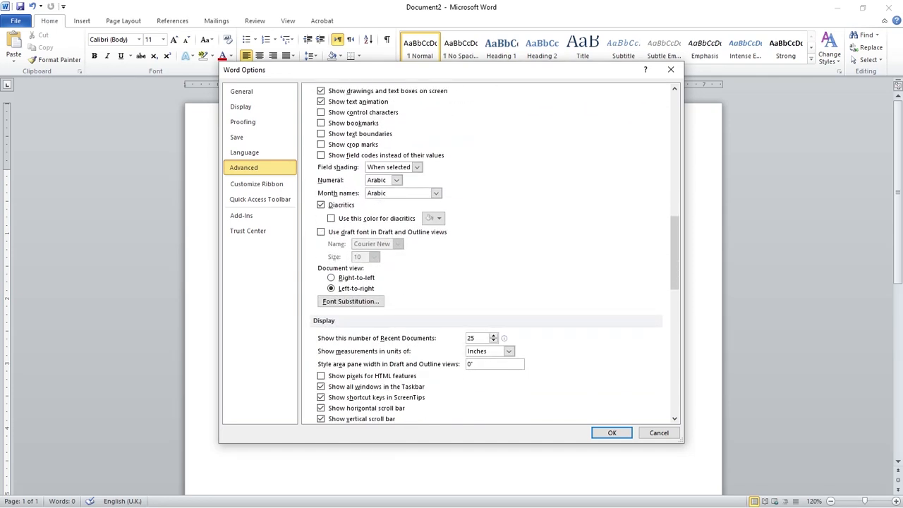
scroll(486, 254, down, 2)
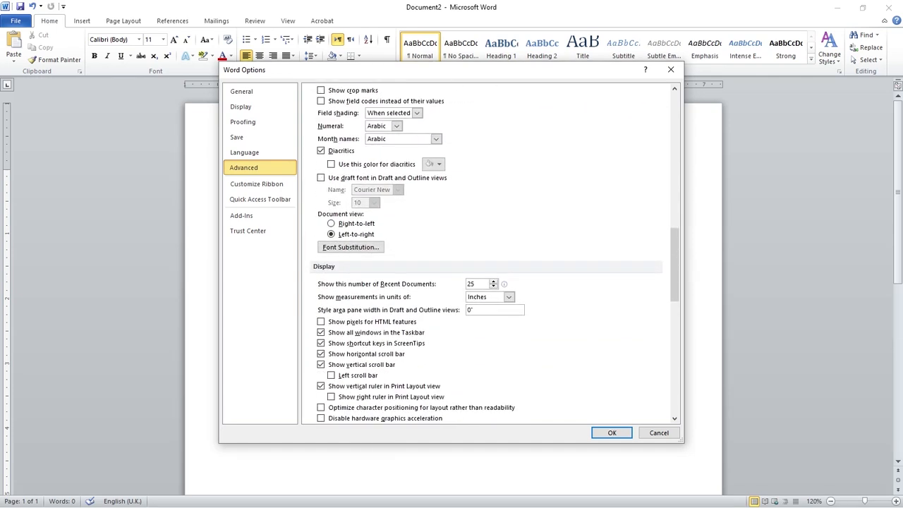
click(509, 297)
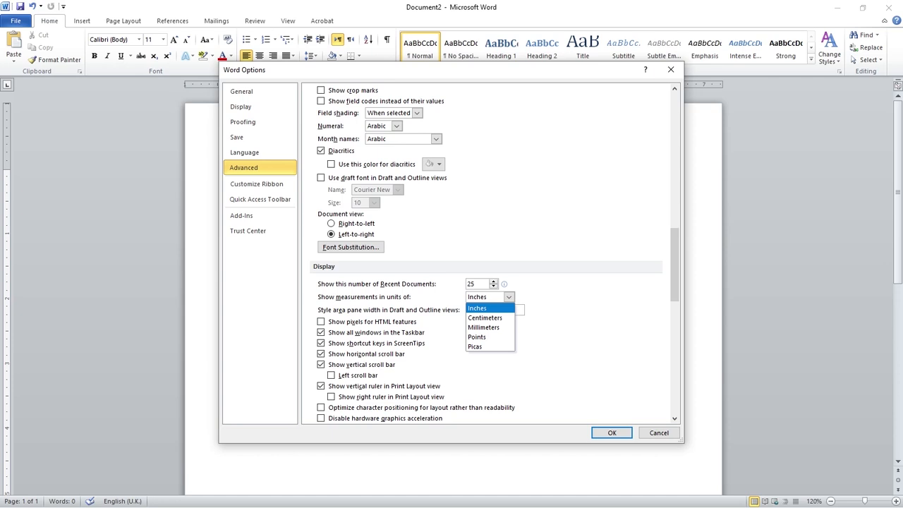
click(477, 308)
click(611, 433)
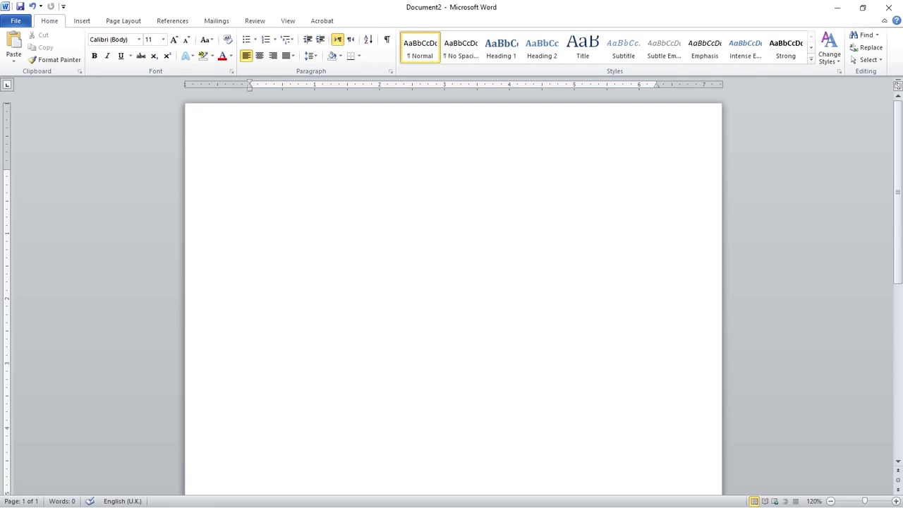
Open the "matter" document from the desktop and select its entire text for copying
ctrl+scroll(453, 296, down, 2)
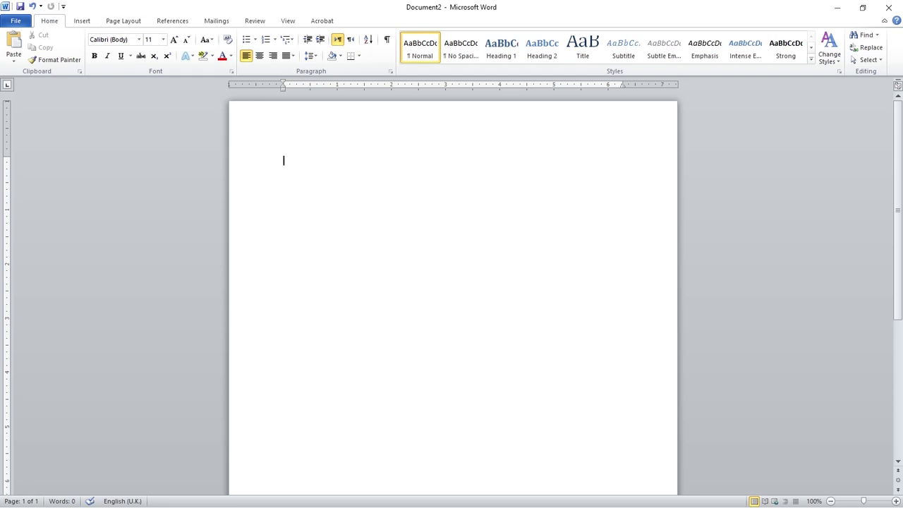
click(124, 21)
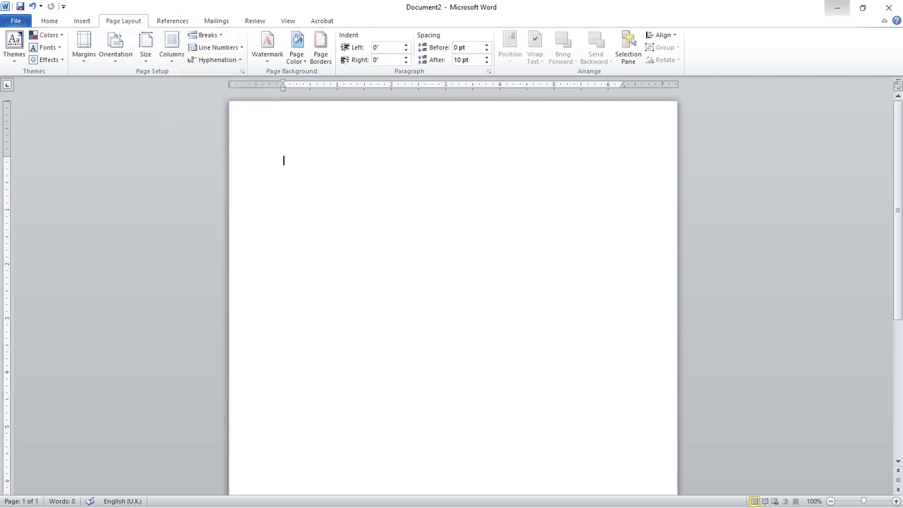
click(837, 7)
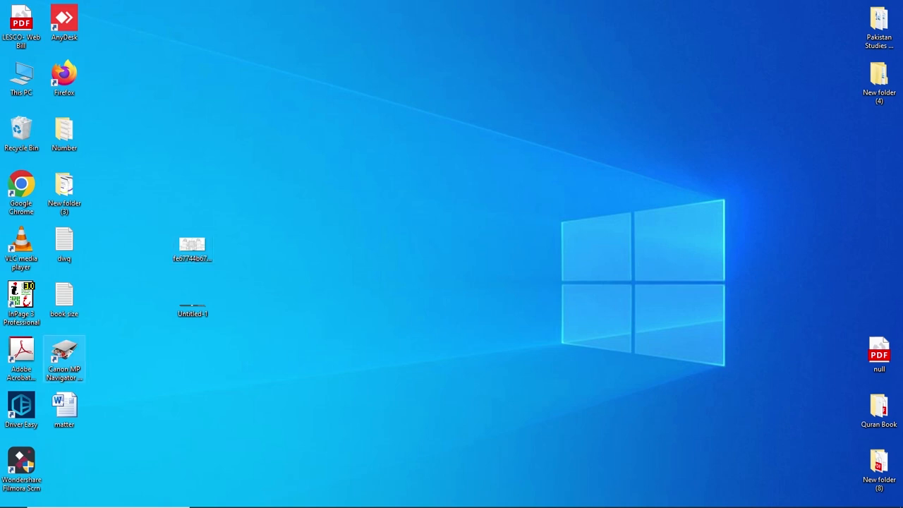
double_click(64, 409)
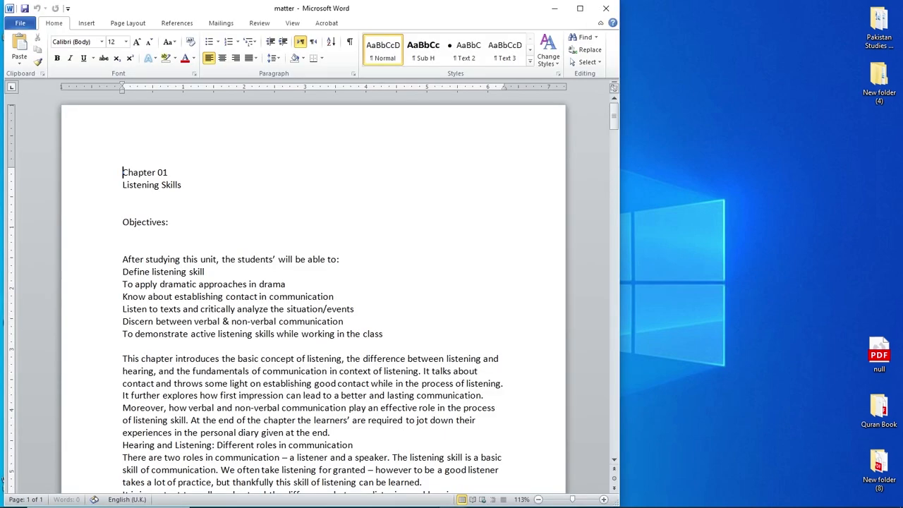
key(ctrl+a)
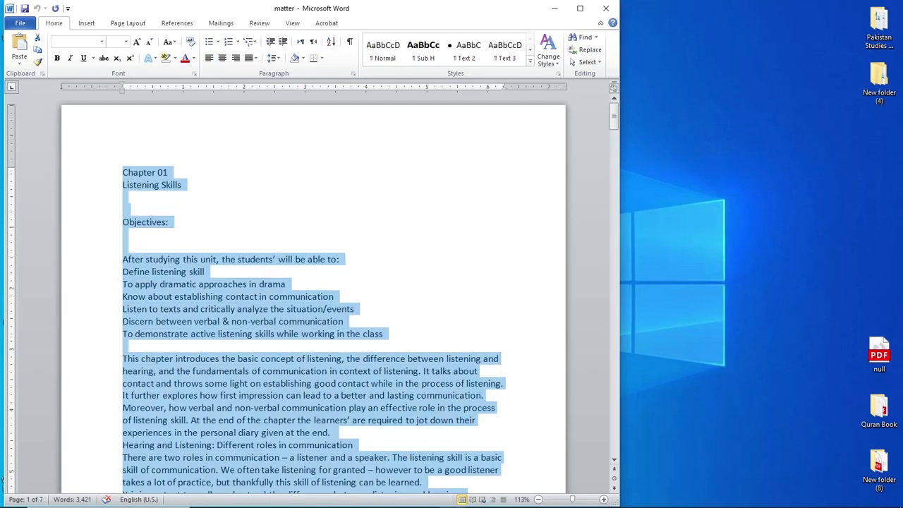
Paste the copied chapter text into the blank Document2 and return to the start of the document
key(ctrl+n)
key(ctrl+v)
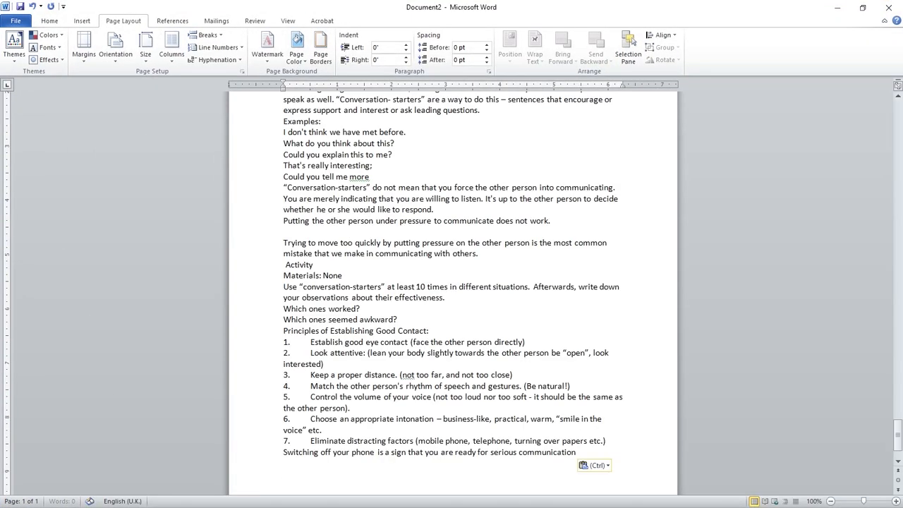
scroll(451, 292, up, 20)
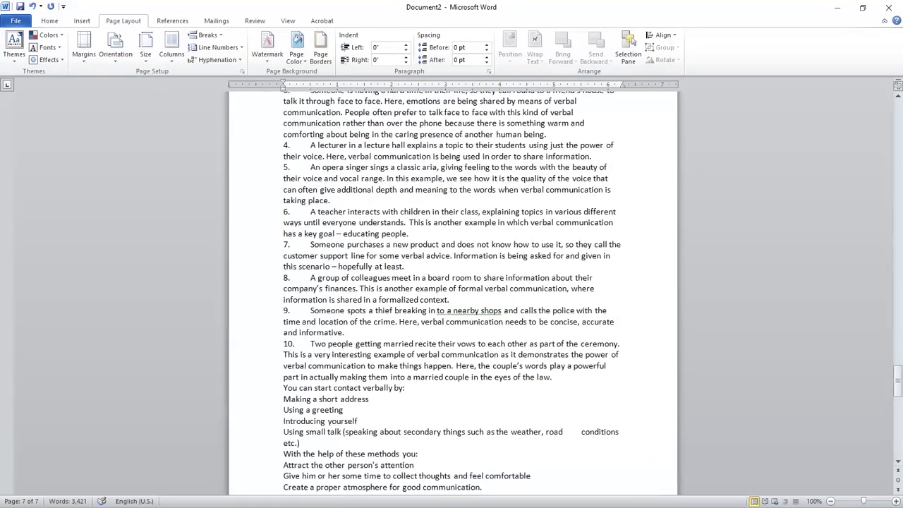
scroll(451, 292, up, 15)
key(ctrl+a)
key(ctrl+Home)
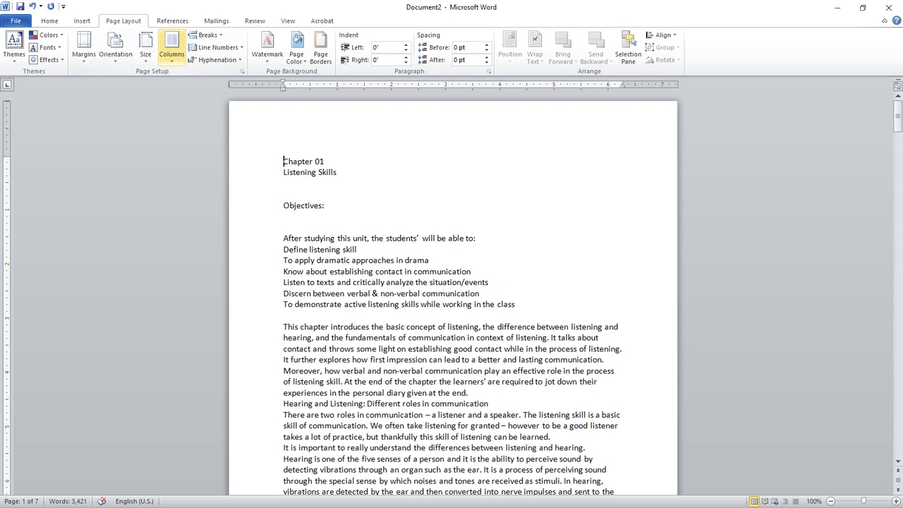
Try laying out the chapter text in two columns and in three columns
click(172, 53)
click(193, 104)
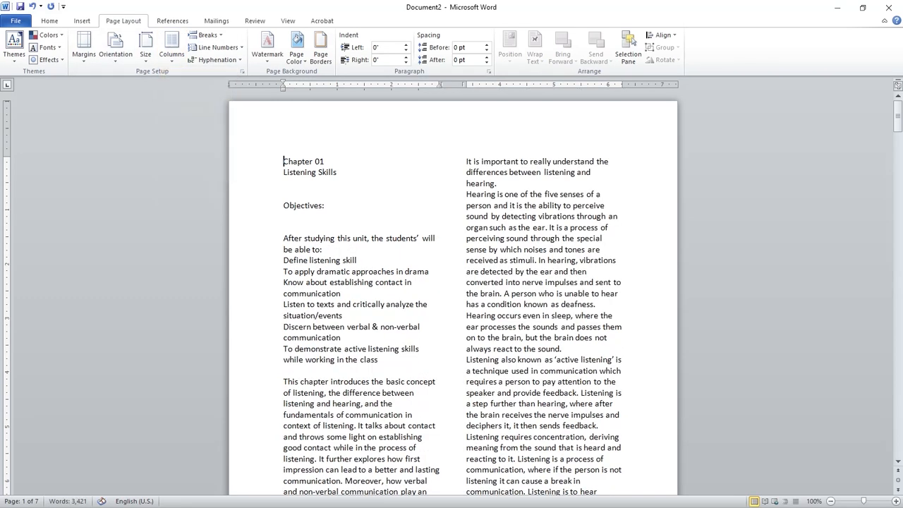
click(171, 53)
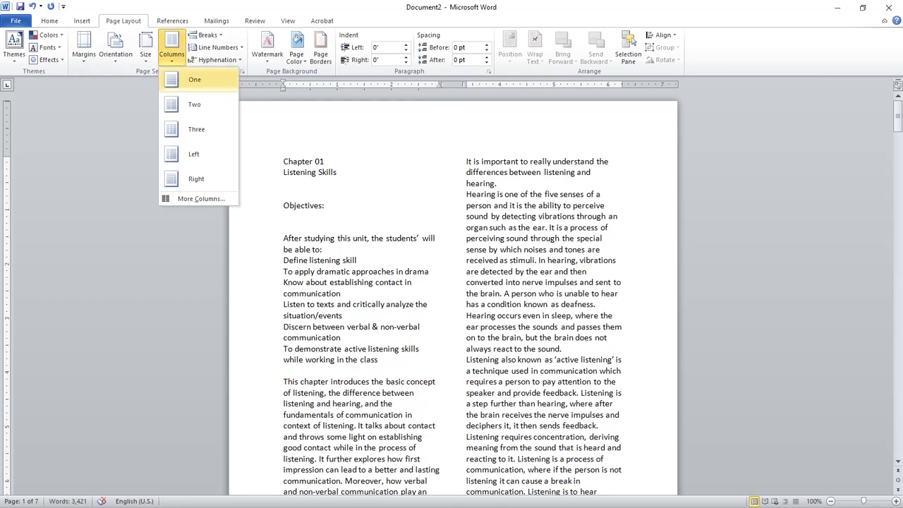
click(192, 129)
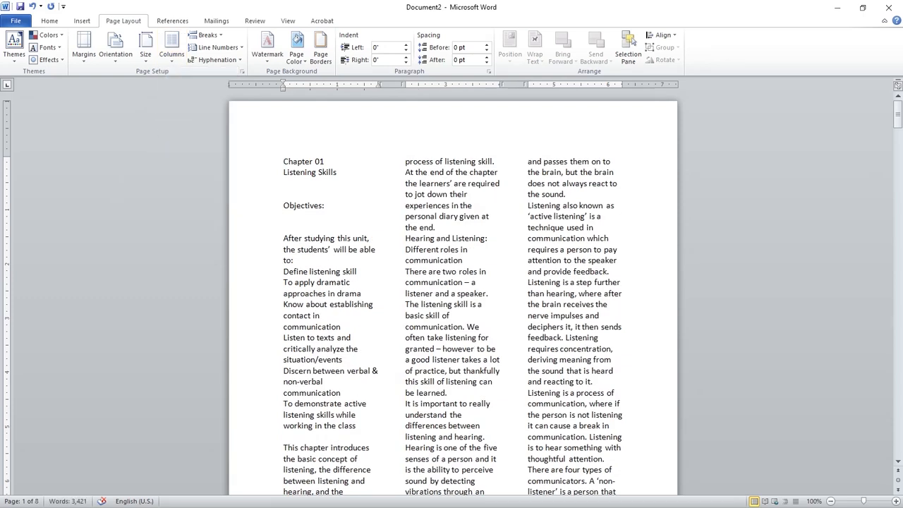
Try justifying the whole three-column text, and undo the justification and column changes
key(ctrl+a)
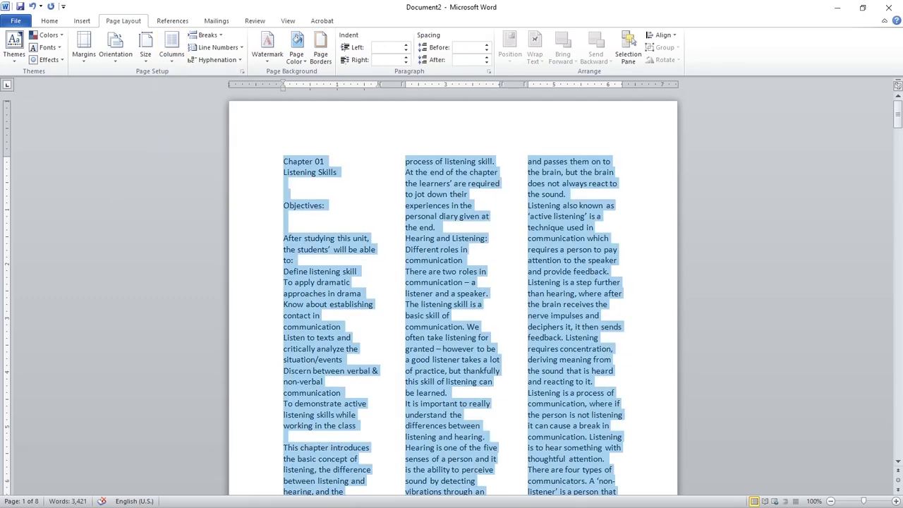
key(ctrl+j)
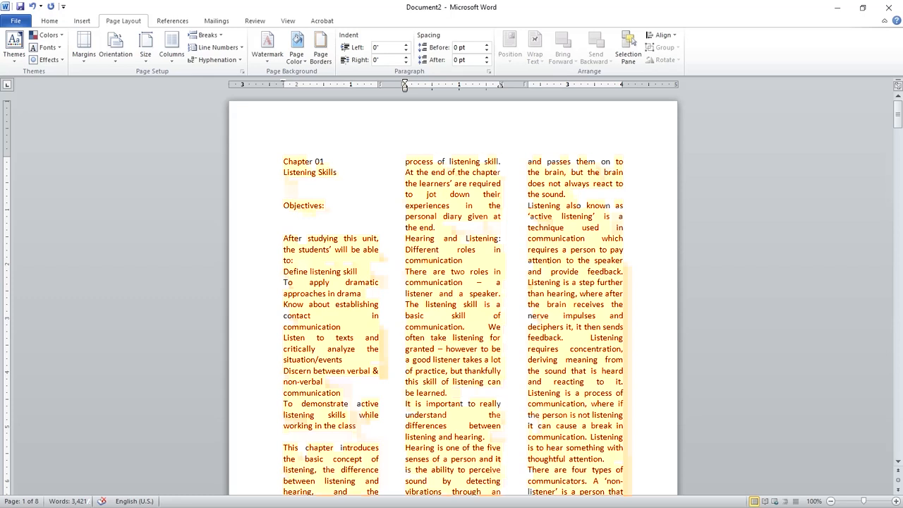
key(ctrl+z)
key(ctrl+z)
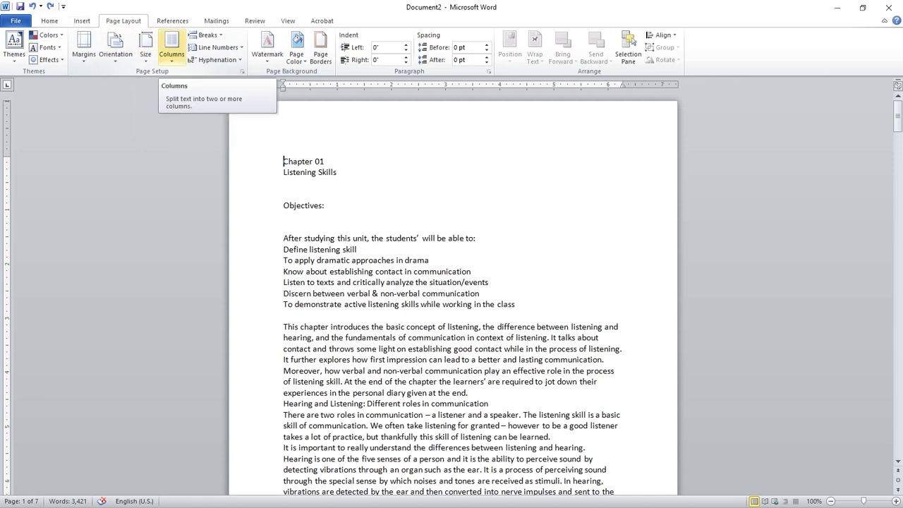
Open the custom margins settings in Page Setup and set the paper size to A5 for the whole document
click(84, 49)
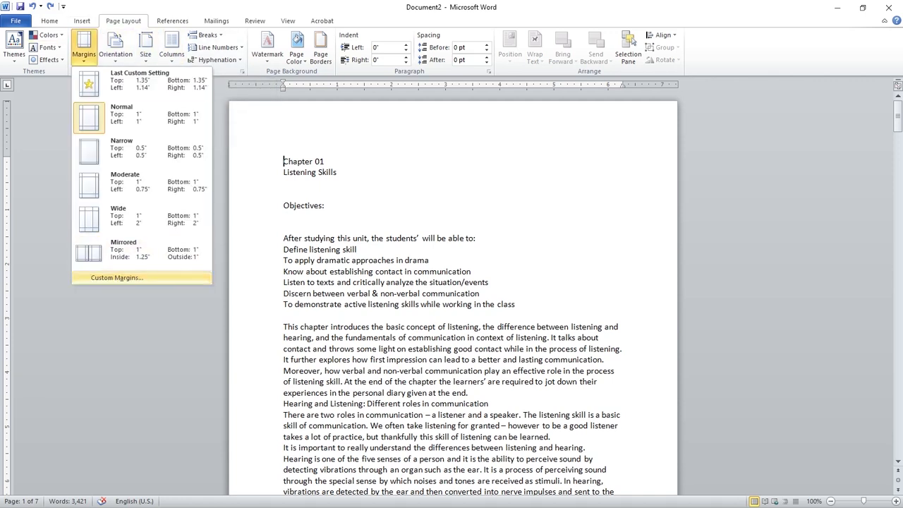
click(117, 277)
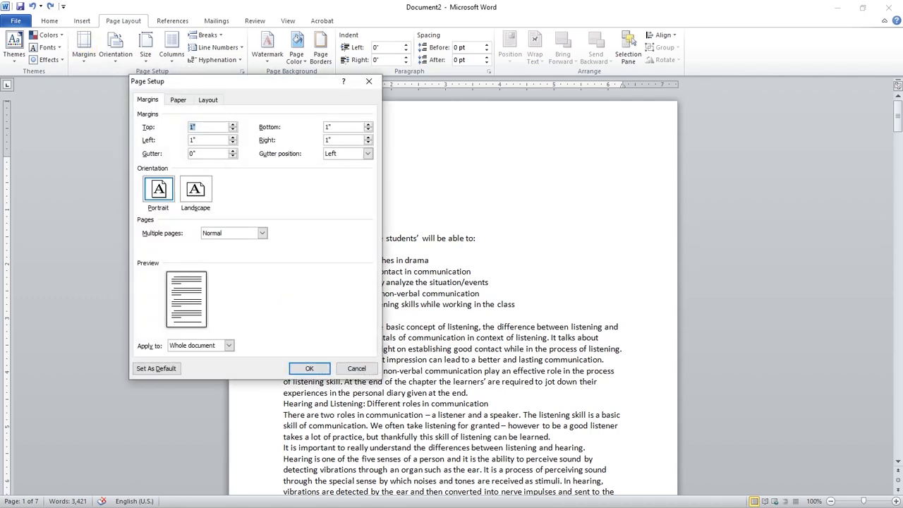
drag(266, 83, 420, 55)
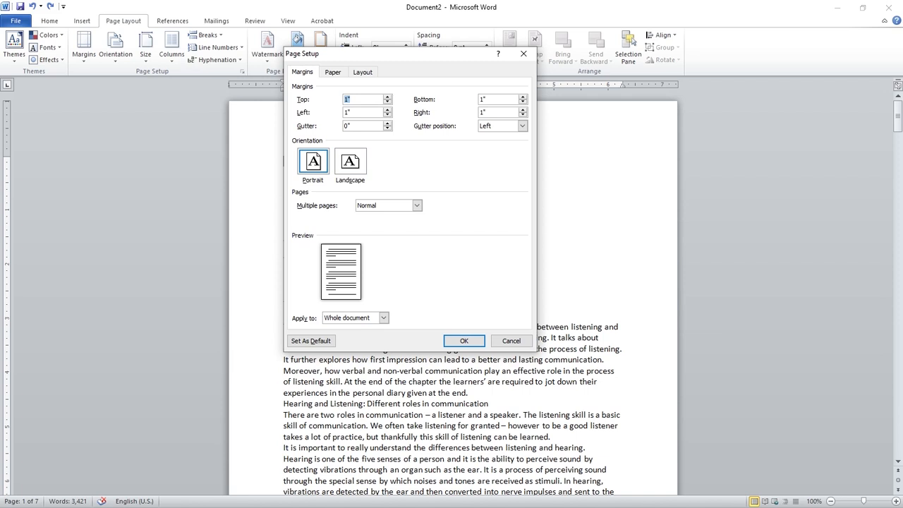
click(332, 72)
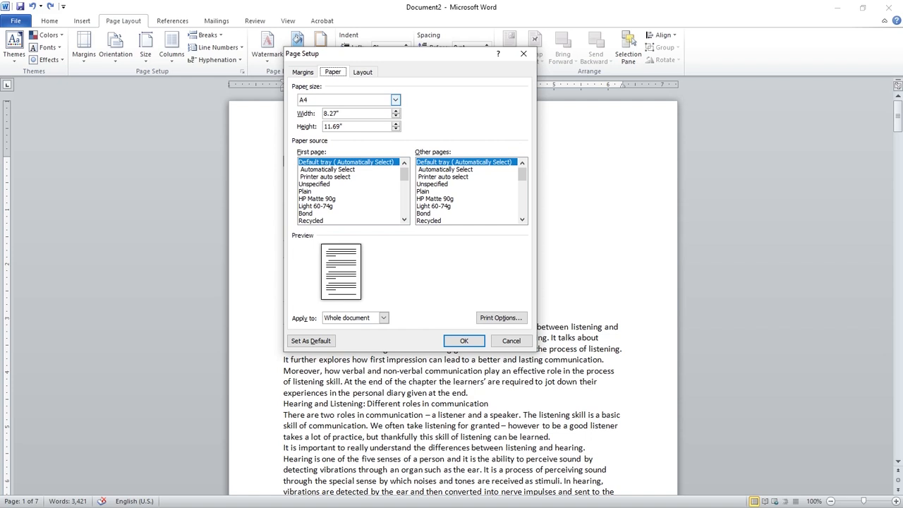
click(395, 99)
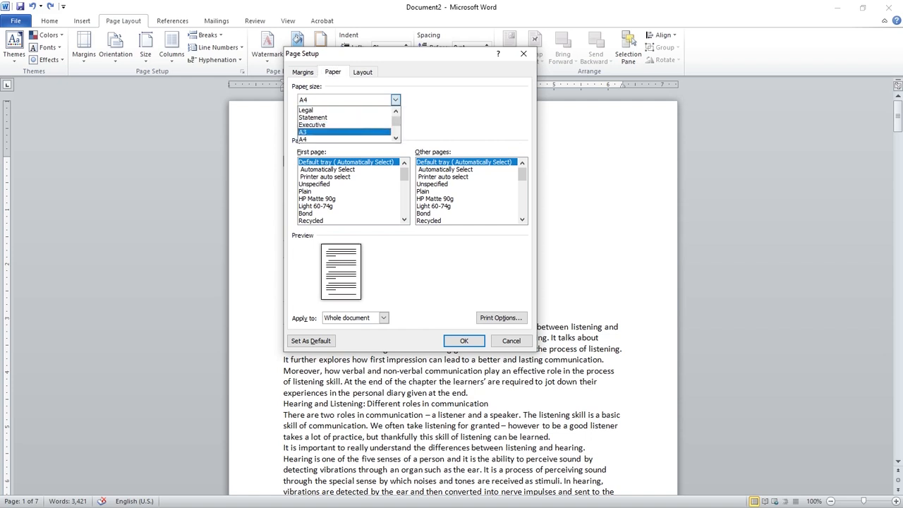
click(395, 139)
click(344, 139)
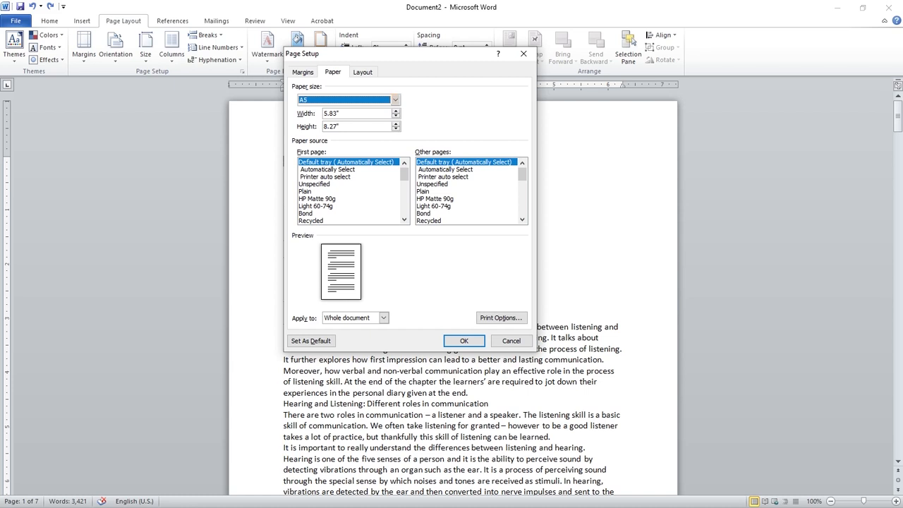
drag(423, 55, 343, 60)
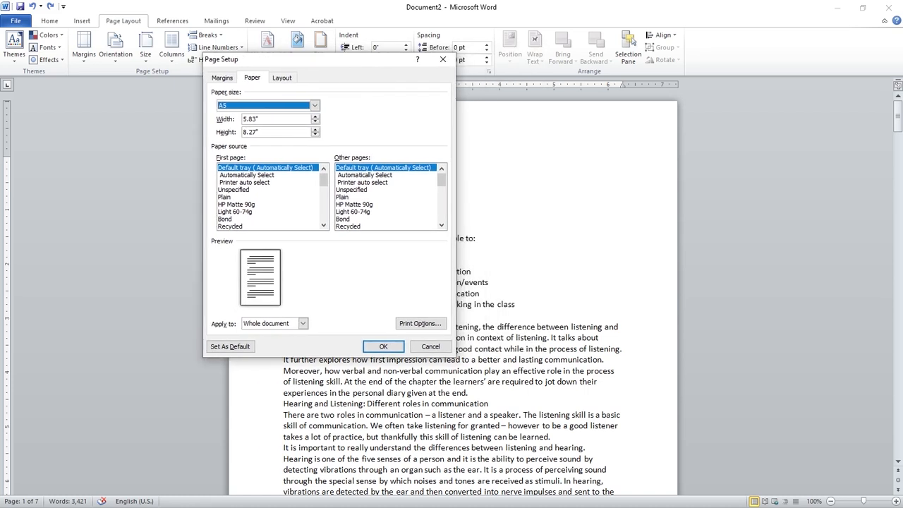
Open Calculator and arrange it beside the Page Setup dialog so the paper width and height stay readable
key(super)
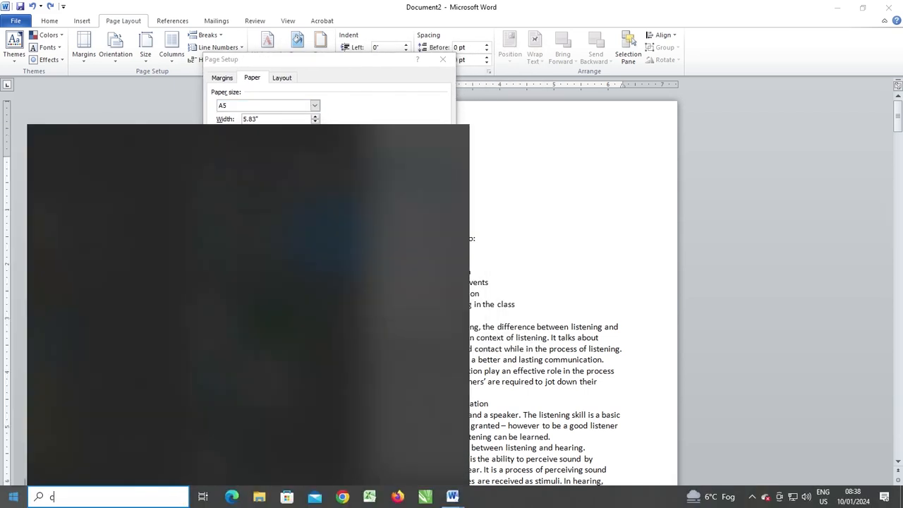
click(480, 497)
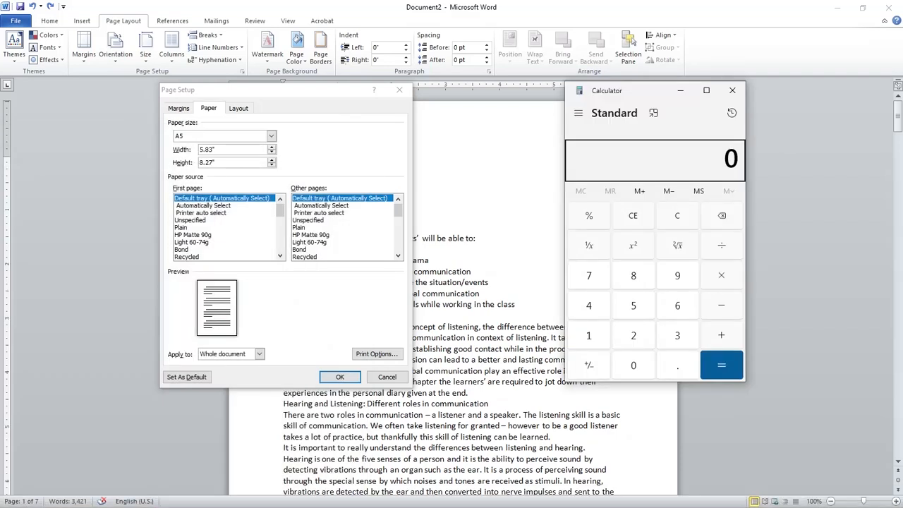
drag(641, 92, 606, 90)
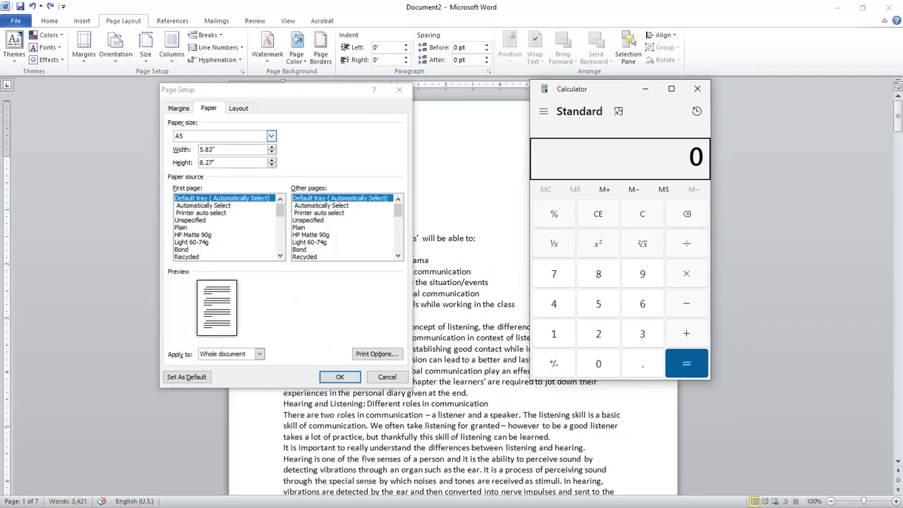
drag(292, 91, 354, 79)
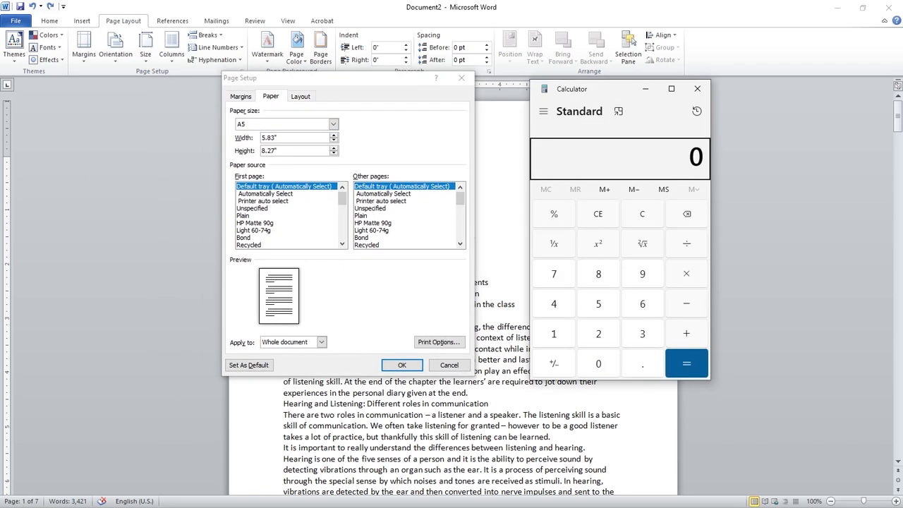
key(alt+Tab)
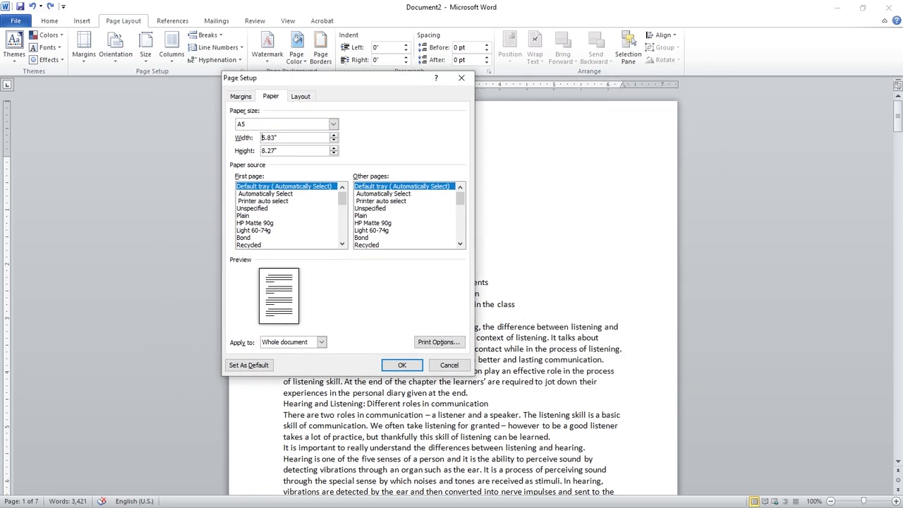
drag(278, 138, 261, 137)
key(alt+Tab)
drag(629, 91, 640, 85)
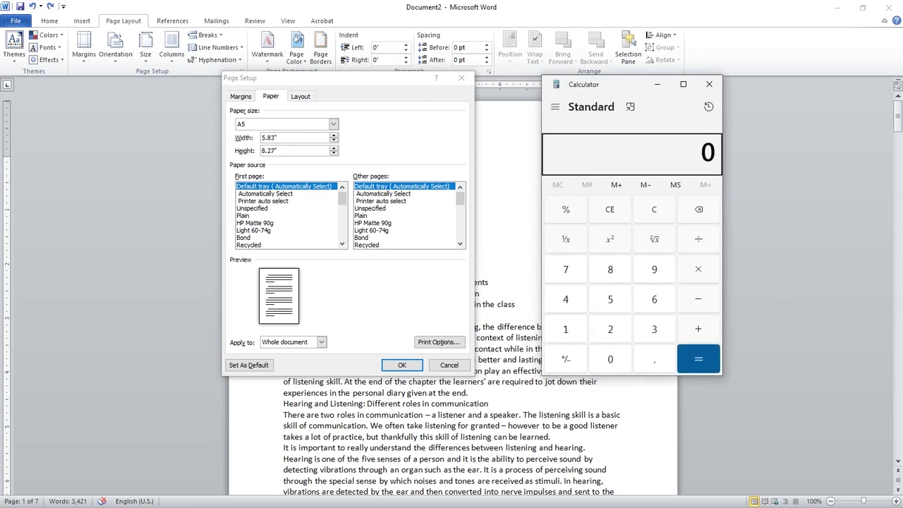
Calculate the side margin in Calculator by subtracting 4 from the 5.83 paper width and dividing by 2
text(5.83)
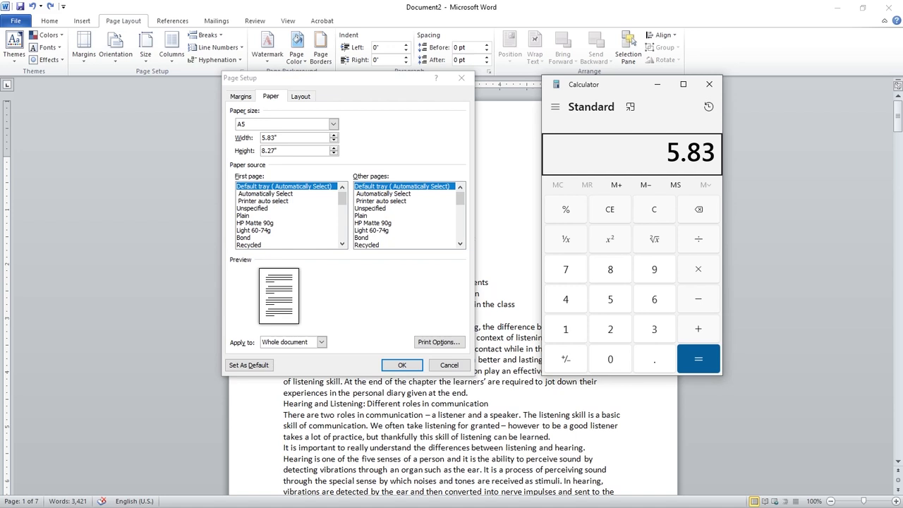
key(minus)
key(4)
key(Return)
key(slash)
text(2)
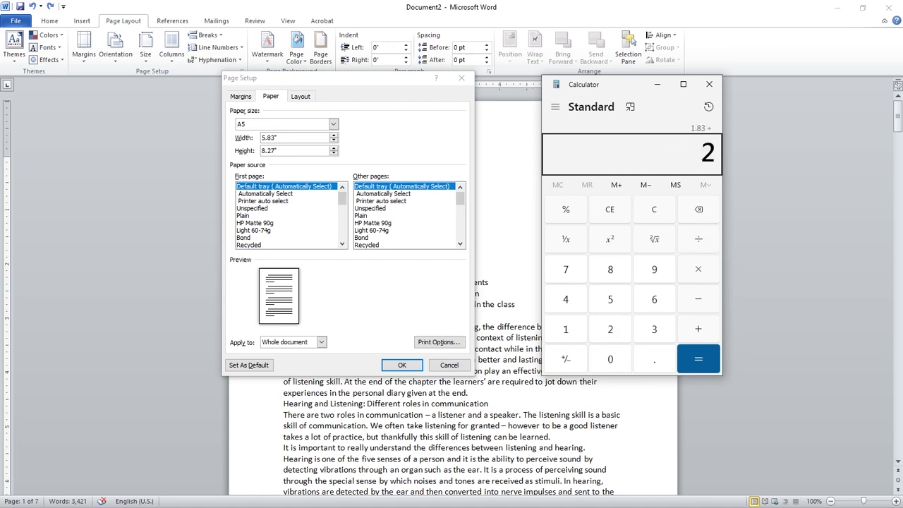
key(Return)
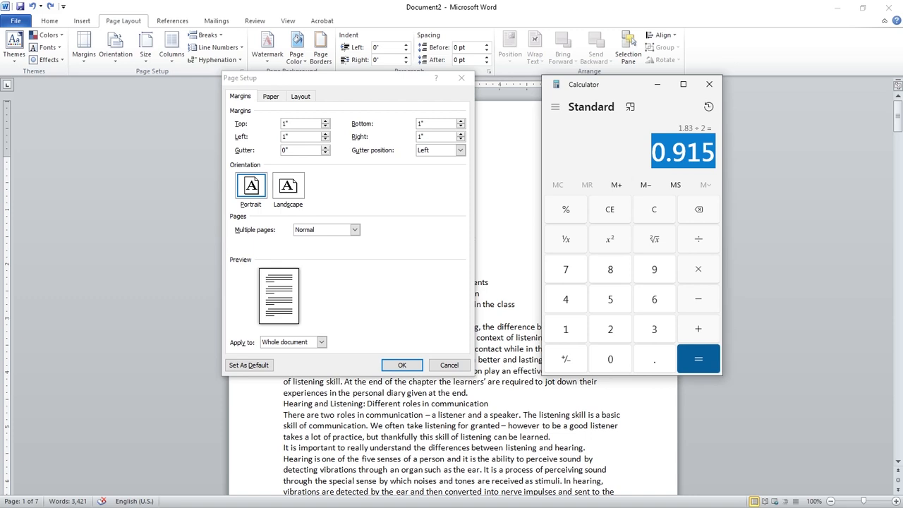
Set the left and right page margins to 0.915 inches each in Page Setup
click(283, 137)
key(shift+Right)
key(Delete)
text(0.915)
key(Tab)
key(Delete)
text(0.915)
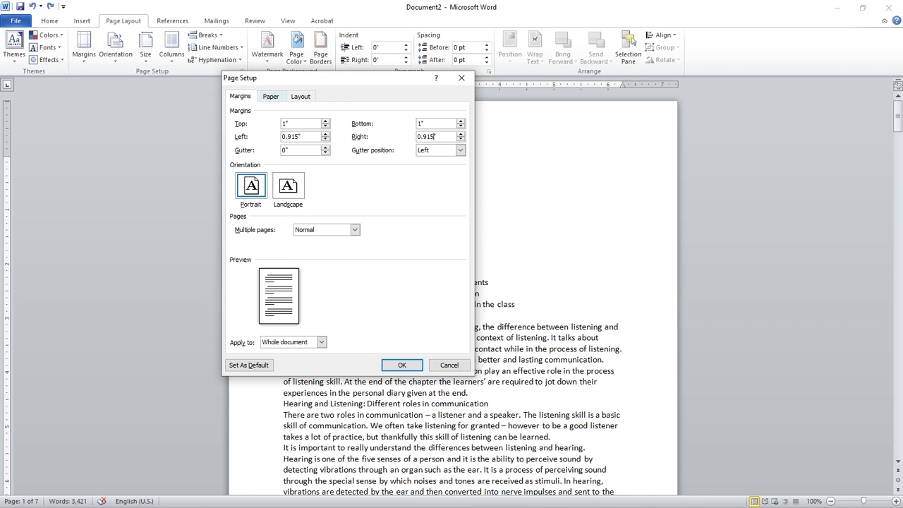
Calculate the vertical margin in Calculator by subtracting 7 from the 8.27 paper height and dividing by 2, and copy the result
key(ctrl+Tab)
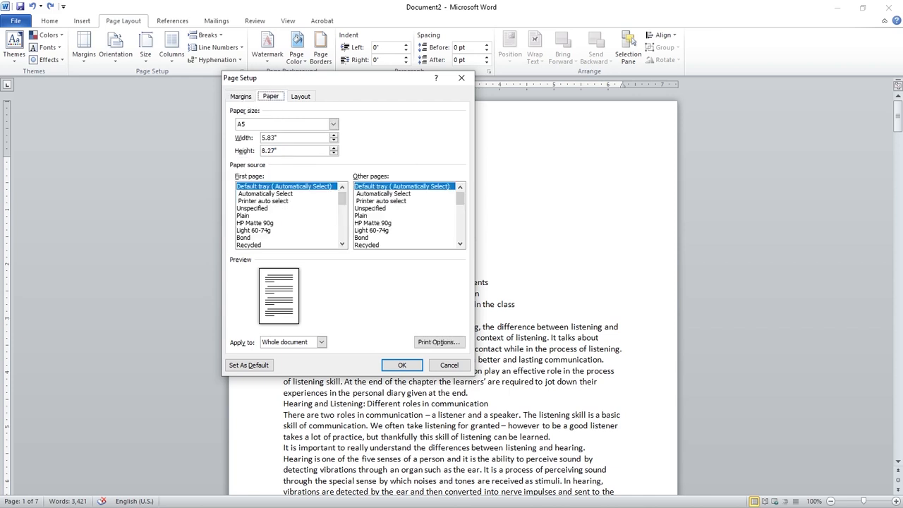
click(280, 150)
key(alt+Tab)
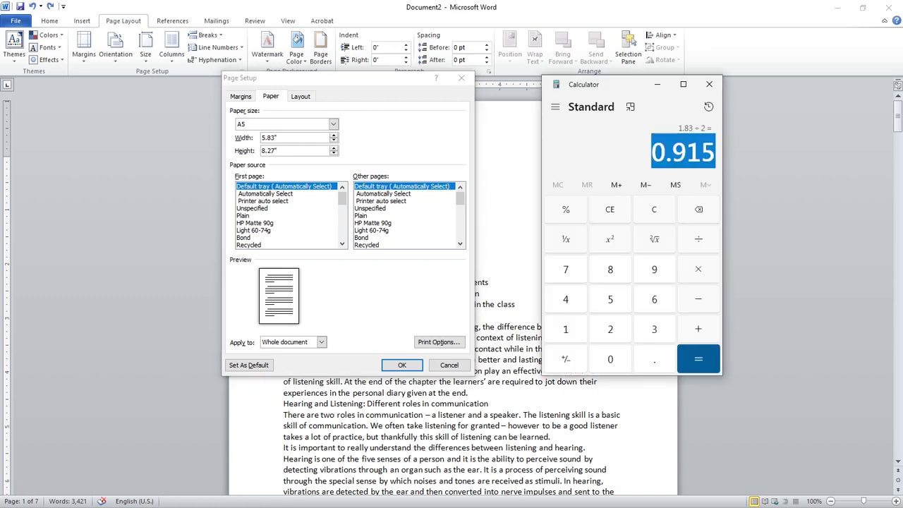
key(BackSpace)
key(Escape)
text(8.27)
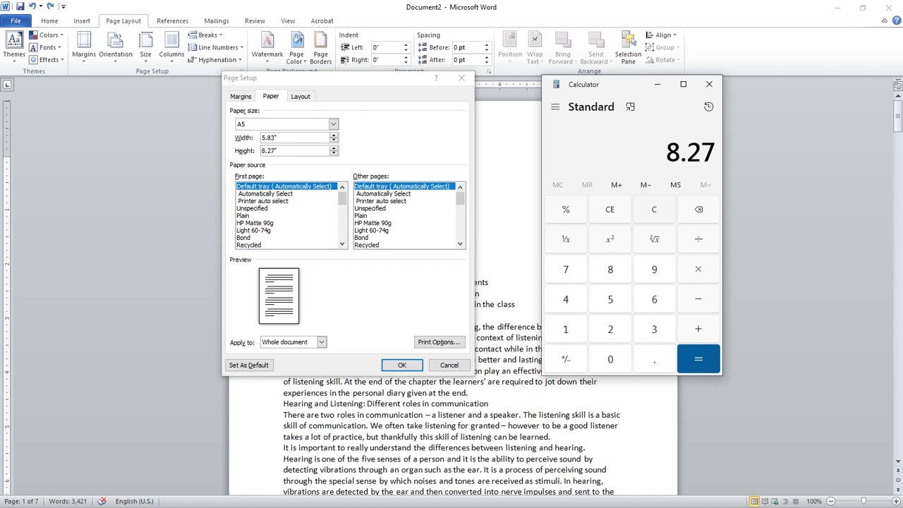
key(minus)
text(7)
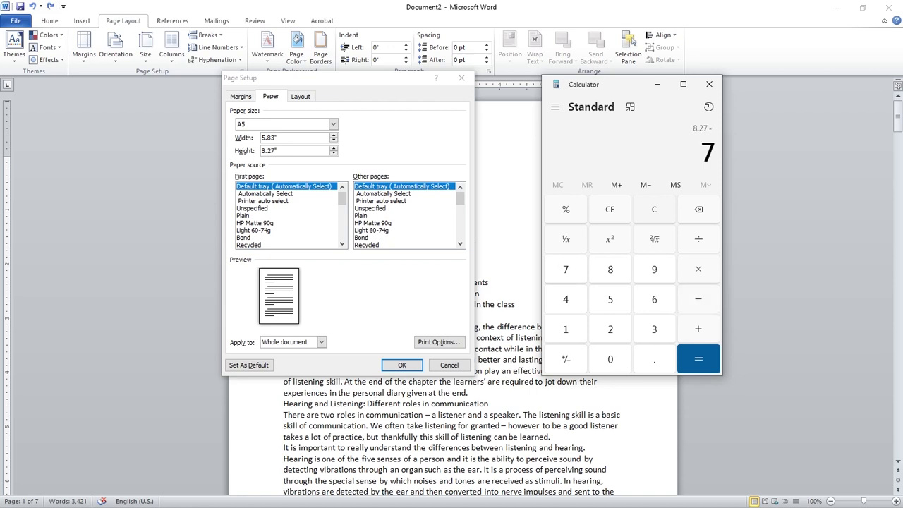
key(Return)
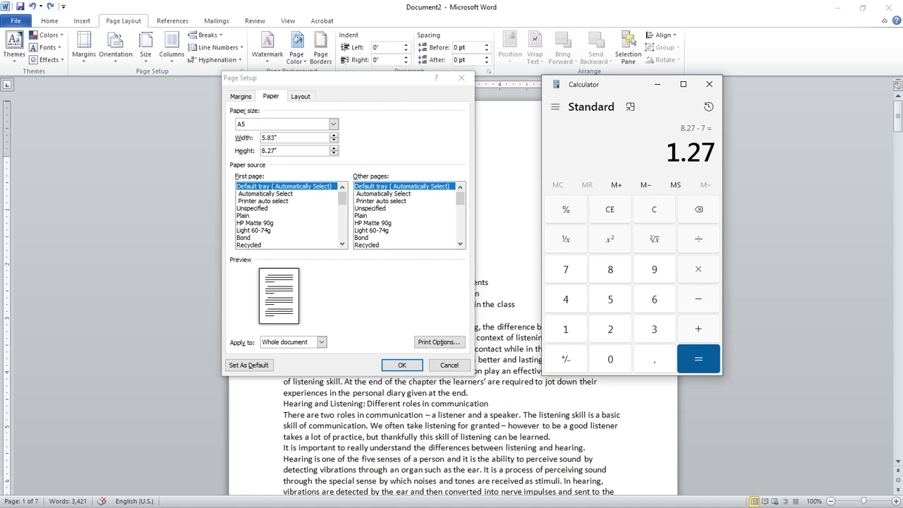
key(slash)
text(2)
key(Return)
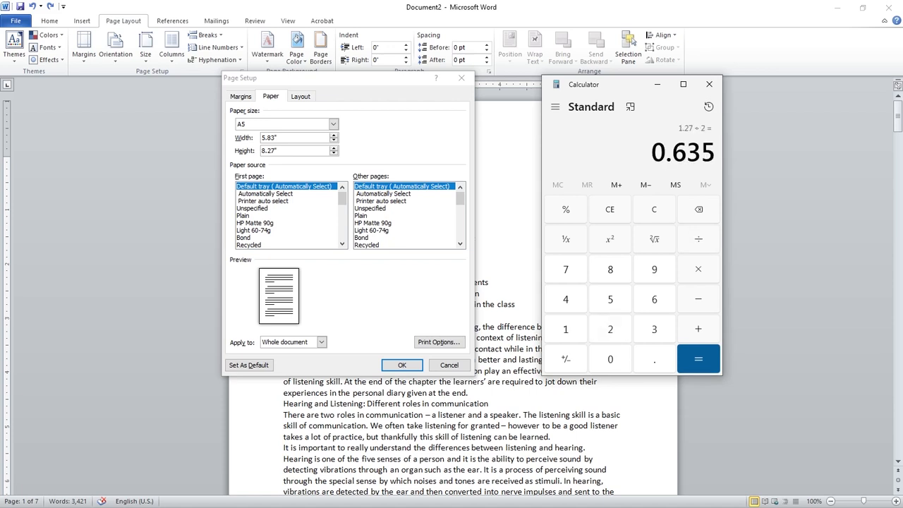
key(ctrl+c)
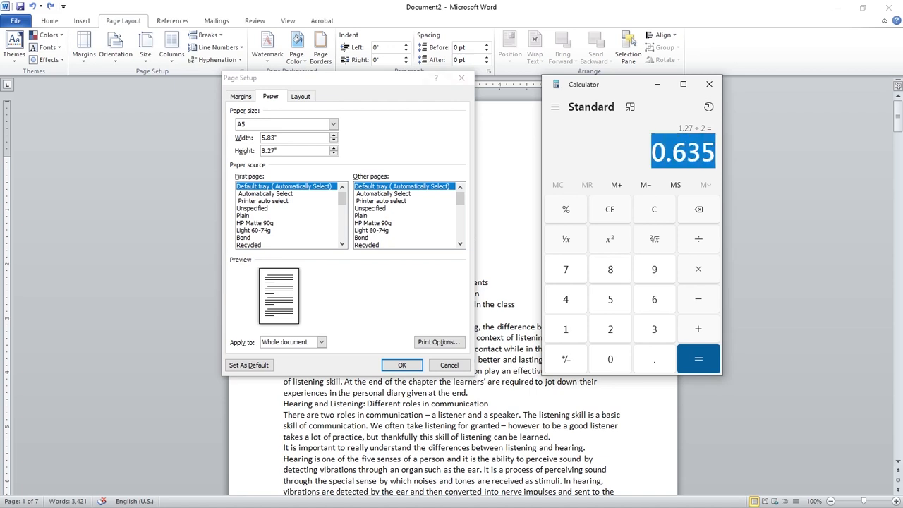
Set the top and bottom page margins to 0.635 inches each and apply the page setup to the whole document
click(241, 96)
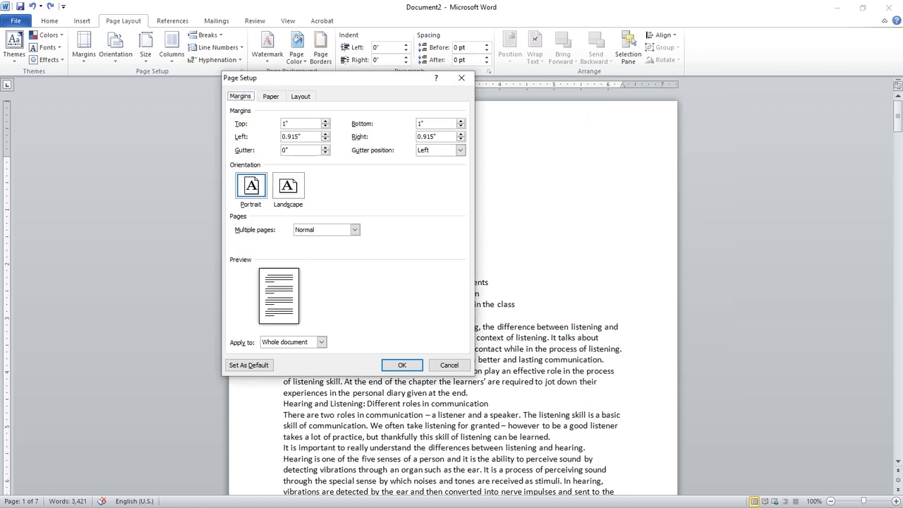
click(283, 123)
key(Delete)
key(Delete)
text(0.635)
click(420, 124)
key(Delete)
text(0.635)
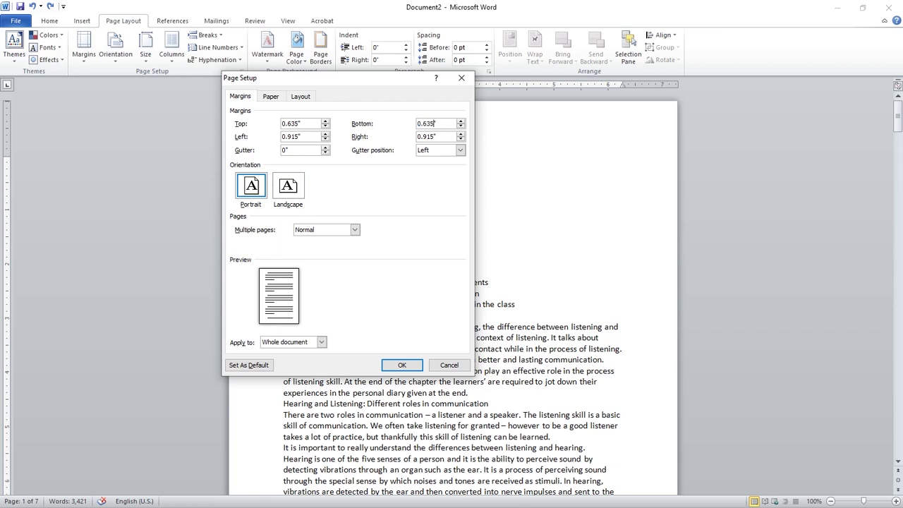
key(Return)
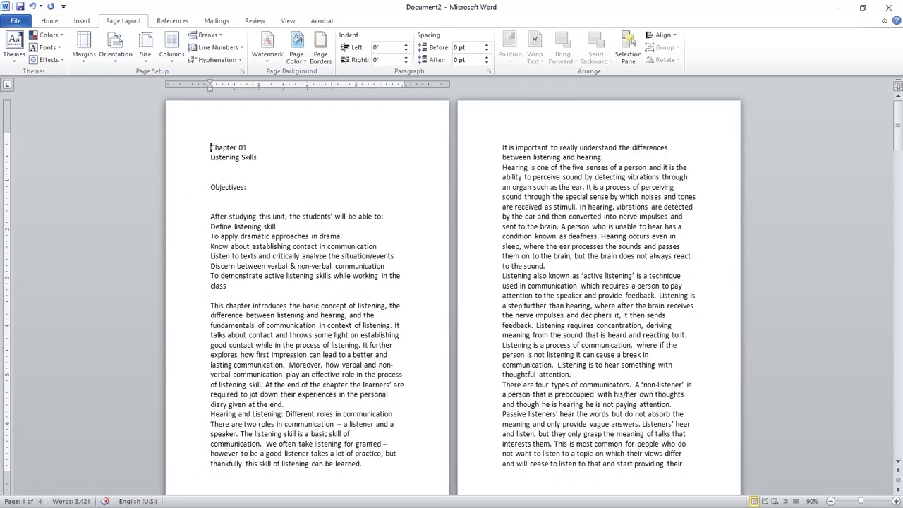
Open and close the first page's header area, and examine how the chapter text fits on the A5 pages
double_click(211, 129)
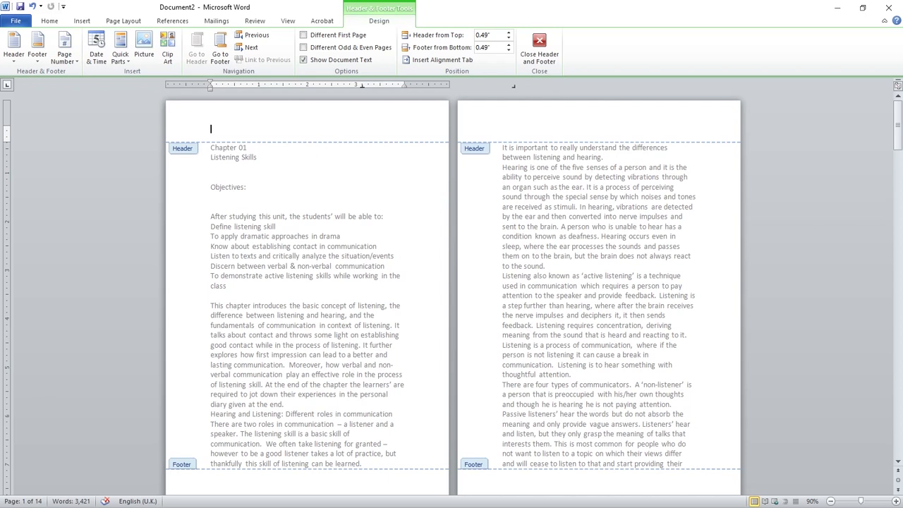
key(Escape)
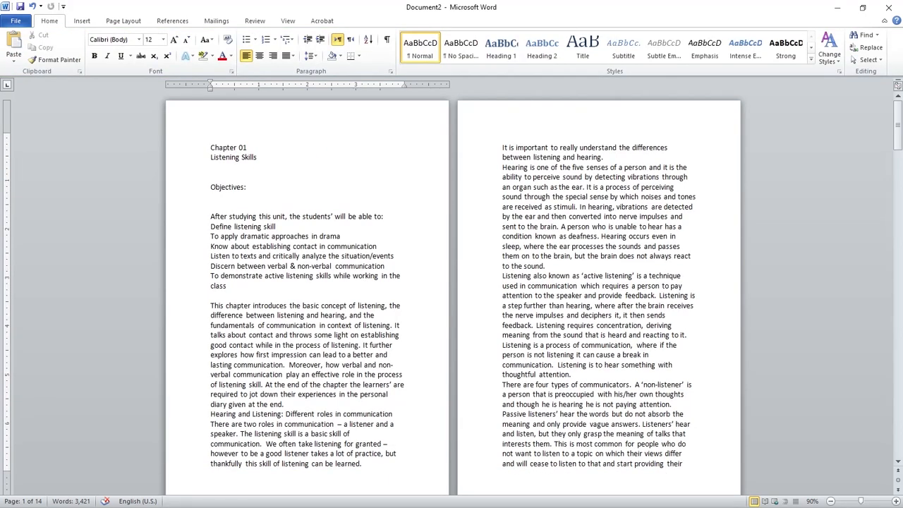
scroll(453, 296, down, 4)
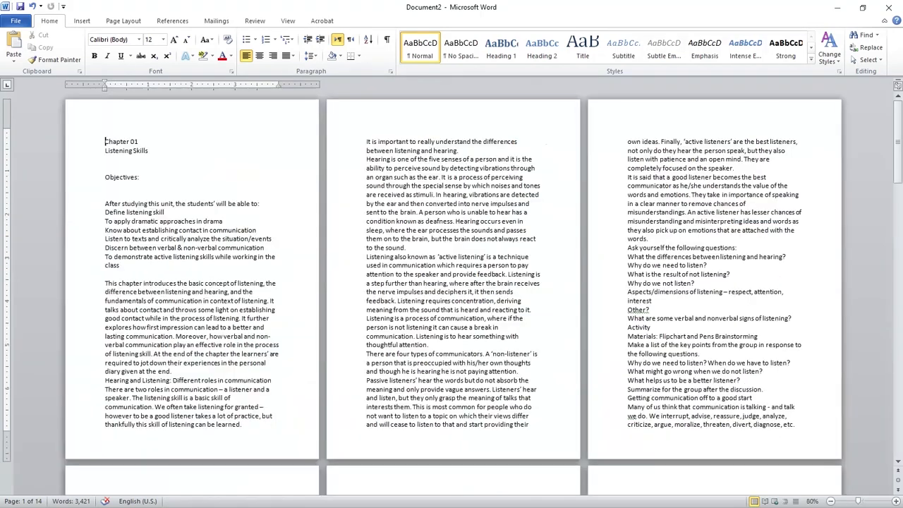
scroll(259, 275, up, 5)
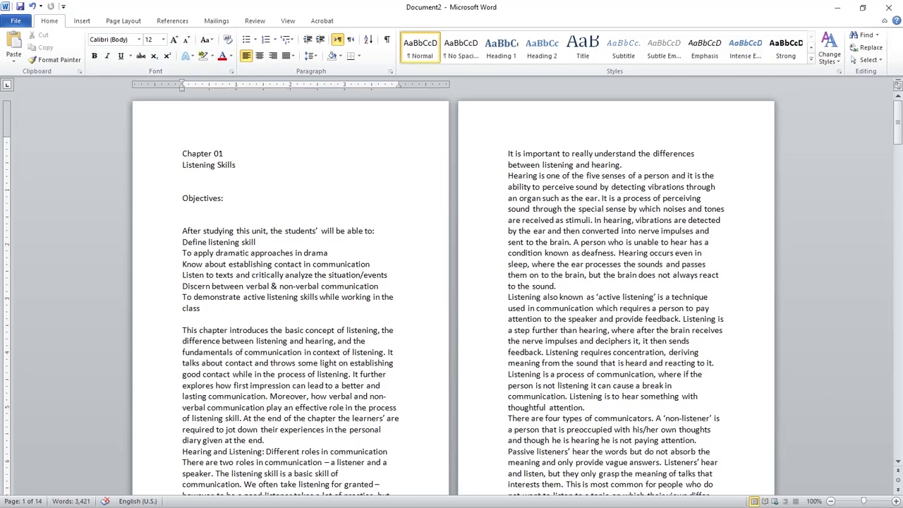
Open Page Setup with the custom margins and set the paper size to A4
click(123, 20)
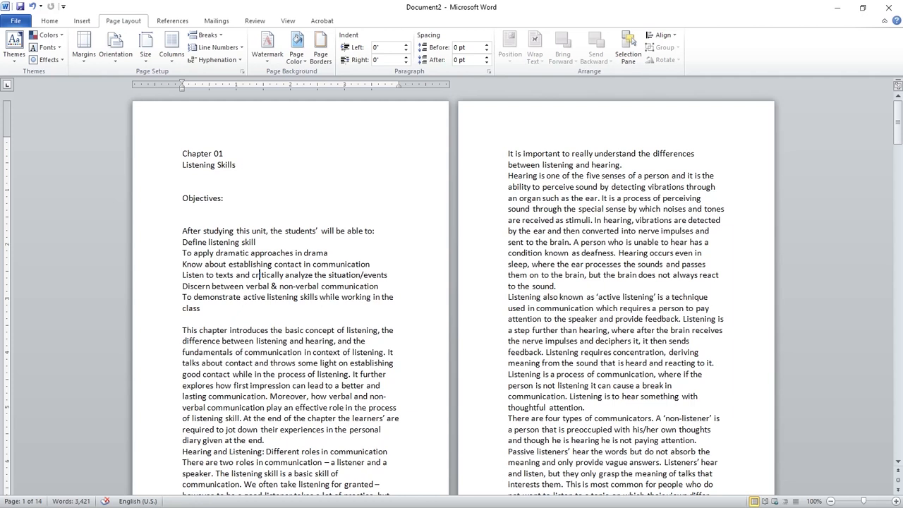
click(83, 50)
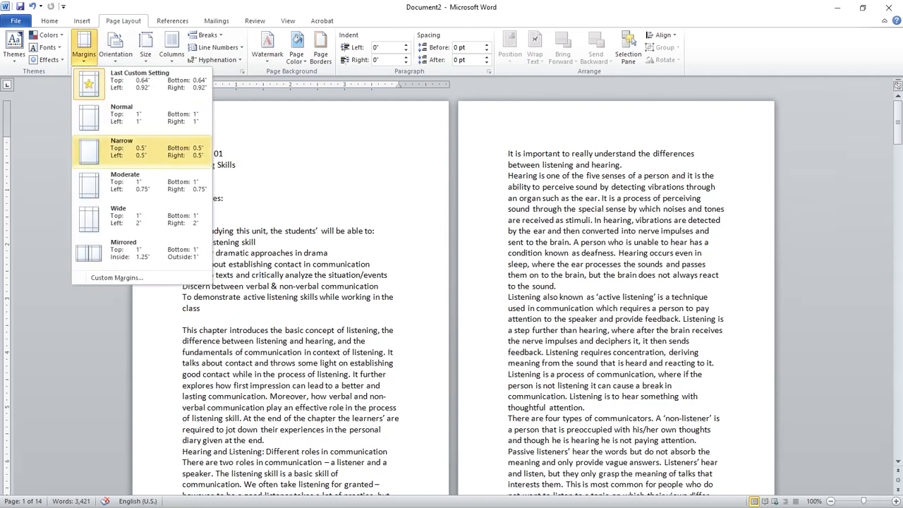
click(116, 277)
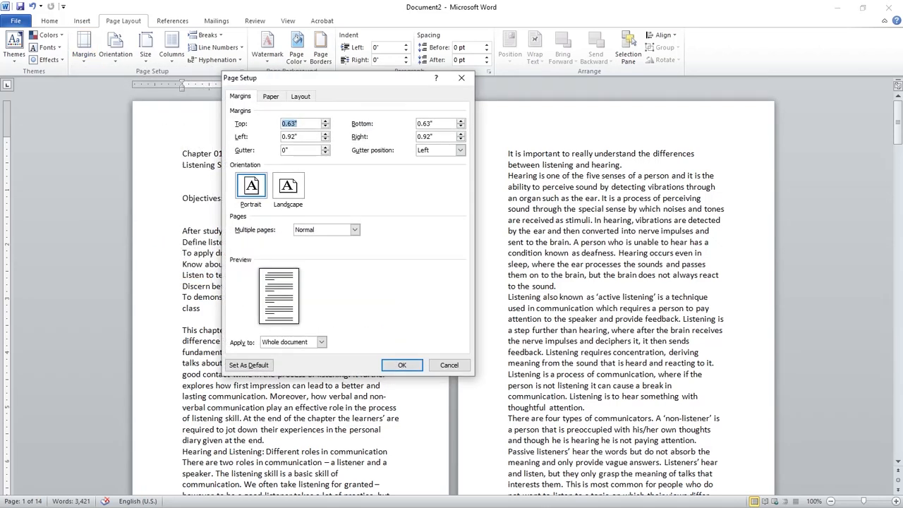
click(271, 96)
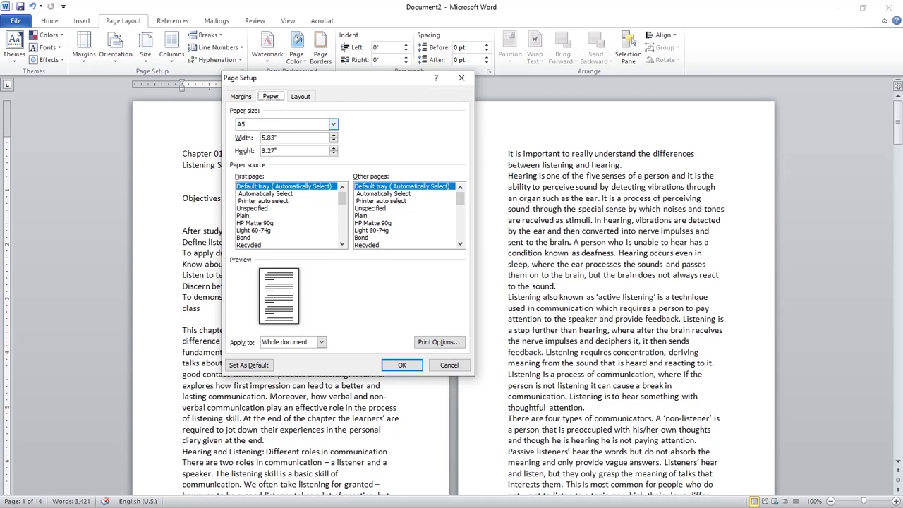
click(333, 124)
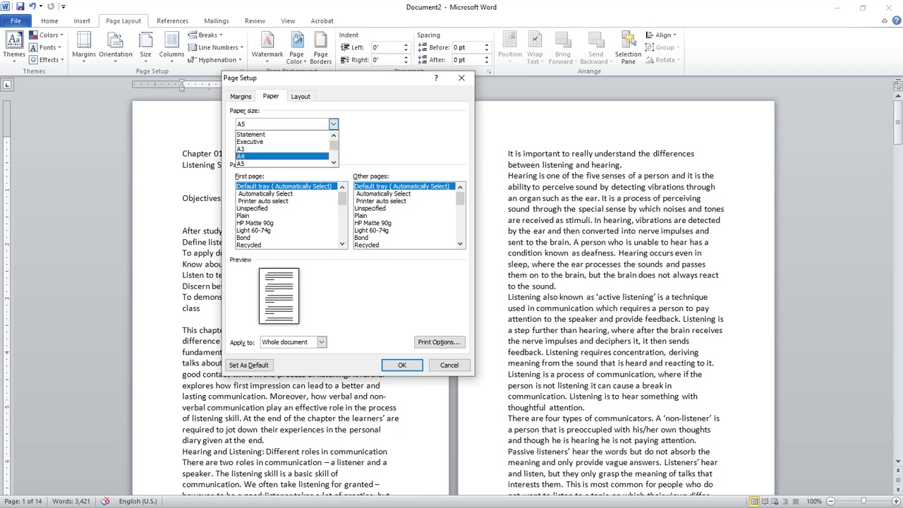
click(282, 156)
drag(344, 79, 273, 82)
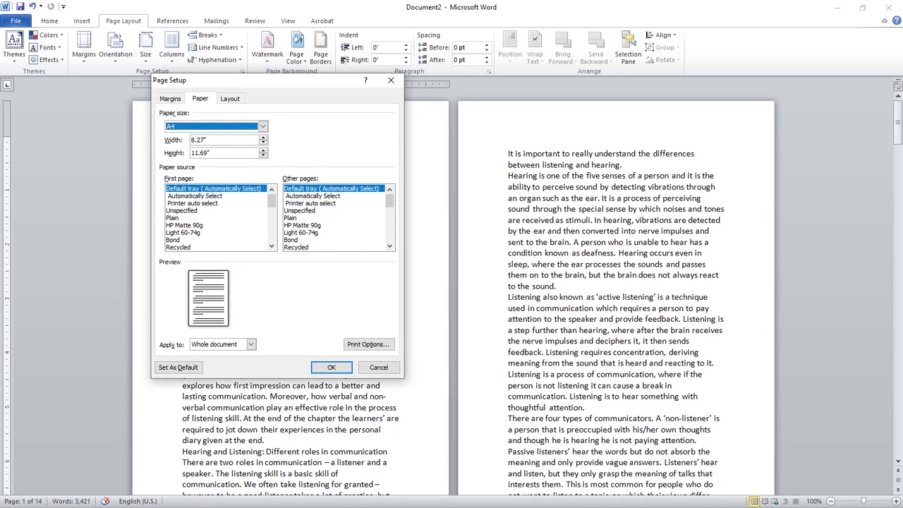
Calculate the horizontal margin in Calculator by subtracting 6 from the 8.27 paper width and dividing by 2, and copy the result
key(super)
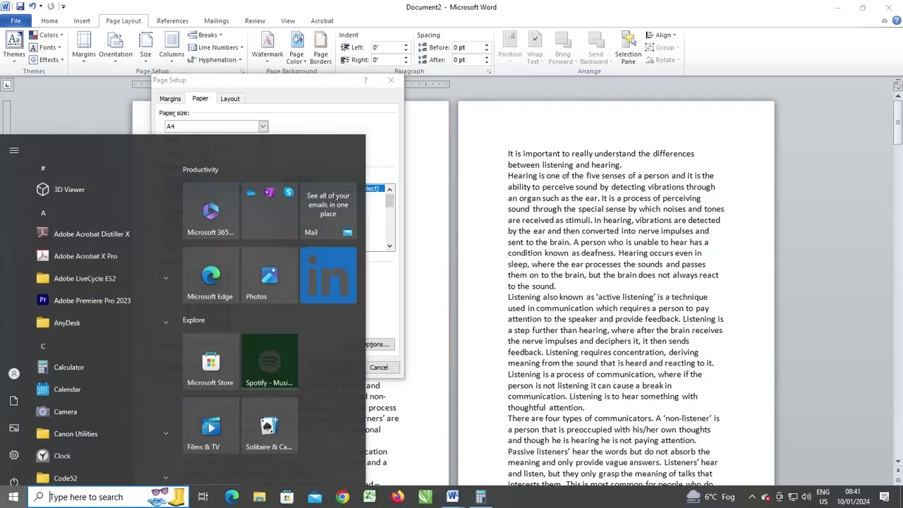
click(66, 335)
key(Escape)
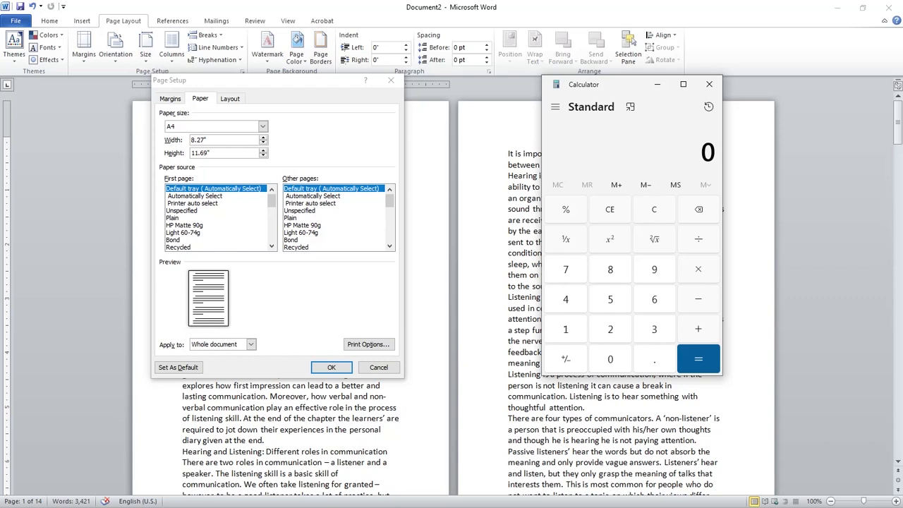
key(alt+Tab)
key(alt+Tab)
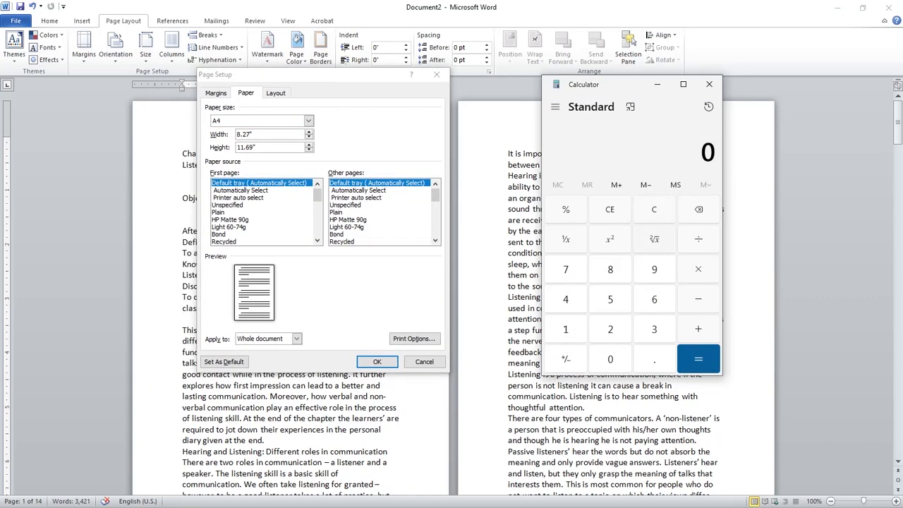
text(8.27)
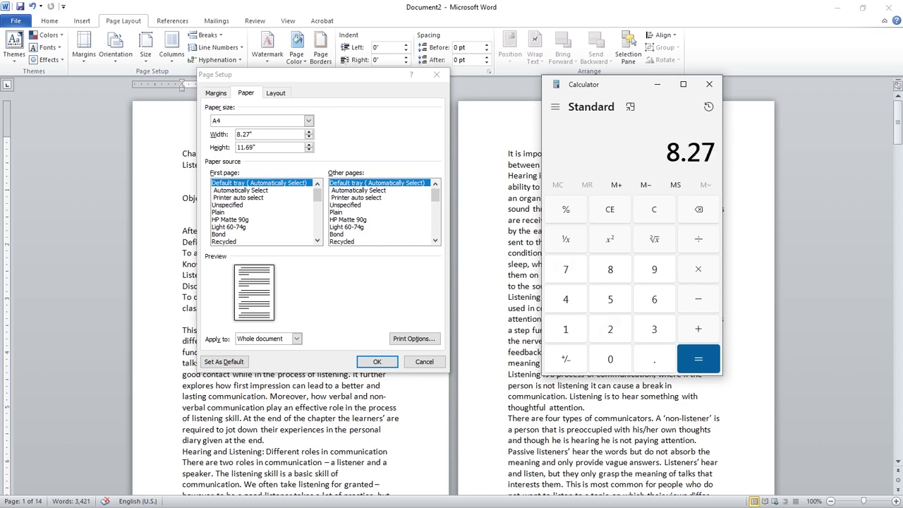
key(minus)
text(6)
key(Return)
key(slash)
text(2)
key(Return)
drag(651, 153, 715, 153)
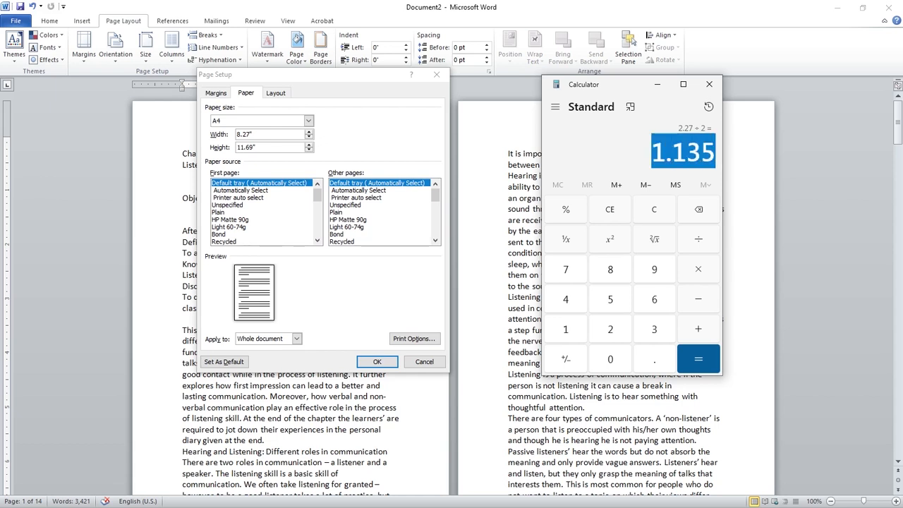
Set the left and right page margins to 1.135 inches each in Page Setup
click(216, 93)
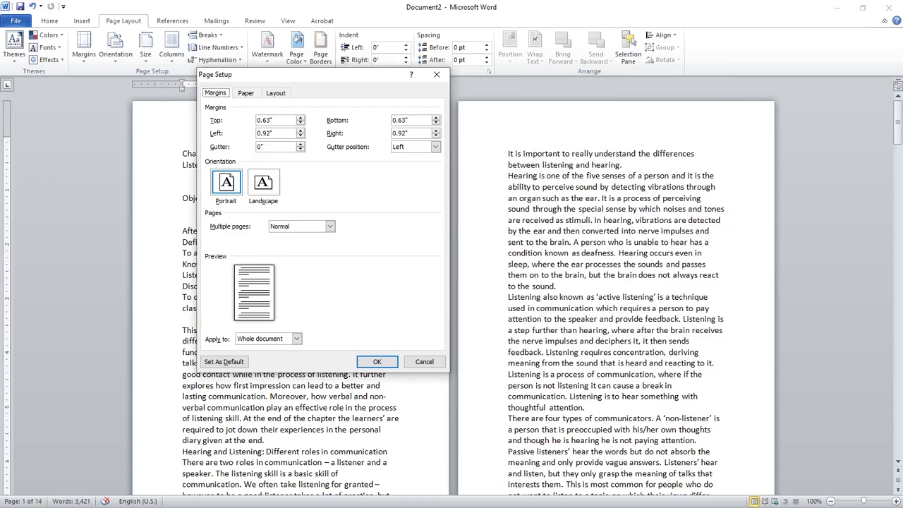
drag(270, 133, 257, 134)
key(ctrl+v)
drag(406, 133, 392, 133)
key(ctrl+v)
Calculate the vertical margin in Calculator by subtracting 9 from the 11.69 paper height and dividing by 2, and copy the result
click(245, 93)
key(alt+Tab)
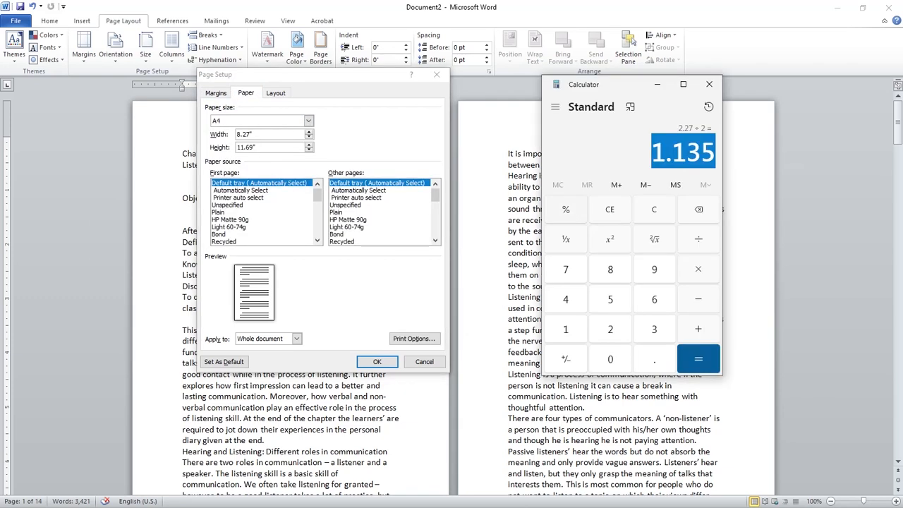
key(Escape)
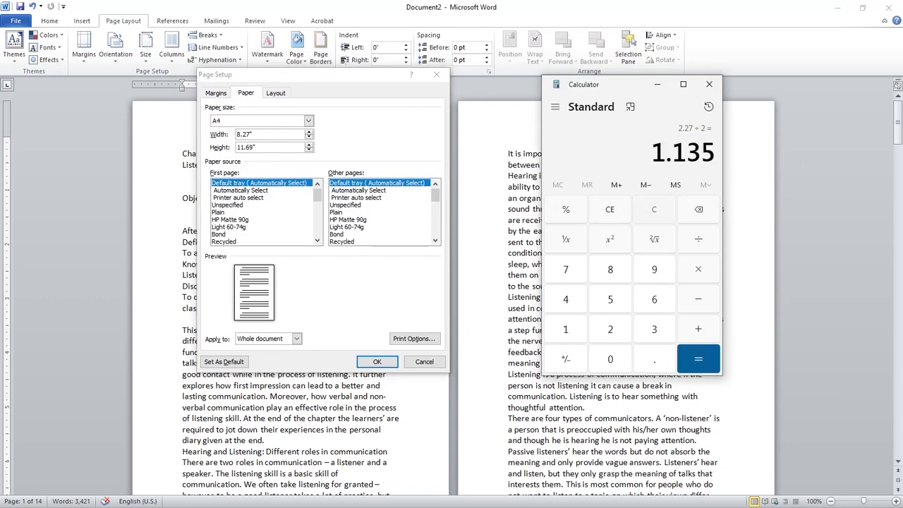
text(11.69)
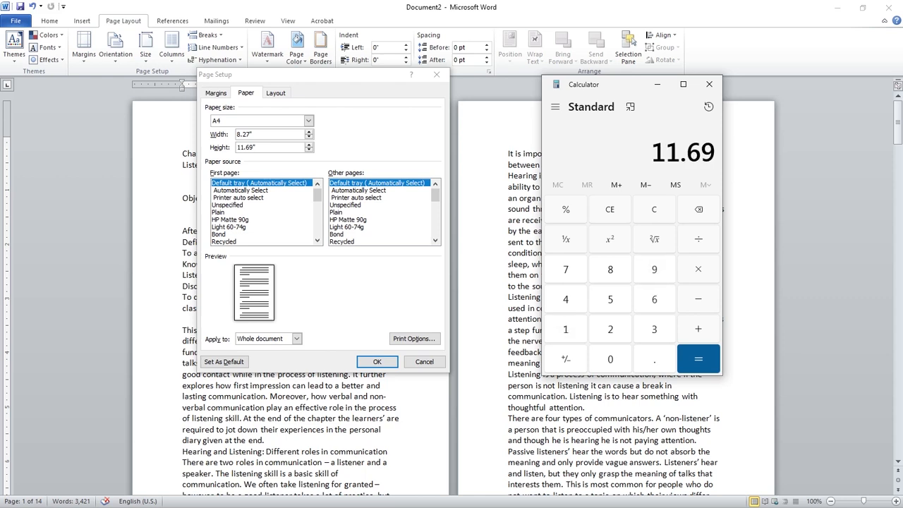
key(minus)
text(9)
key(Return)
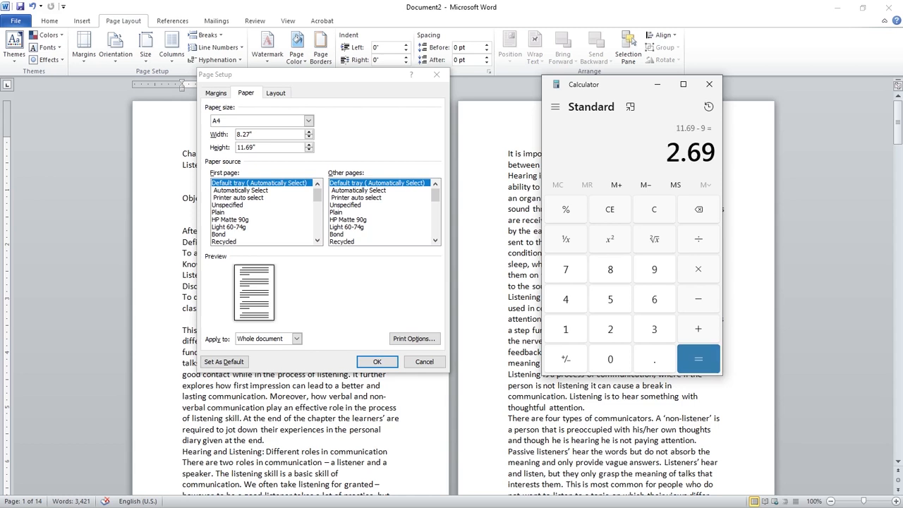
key(slash)
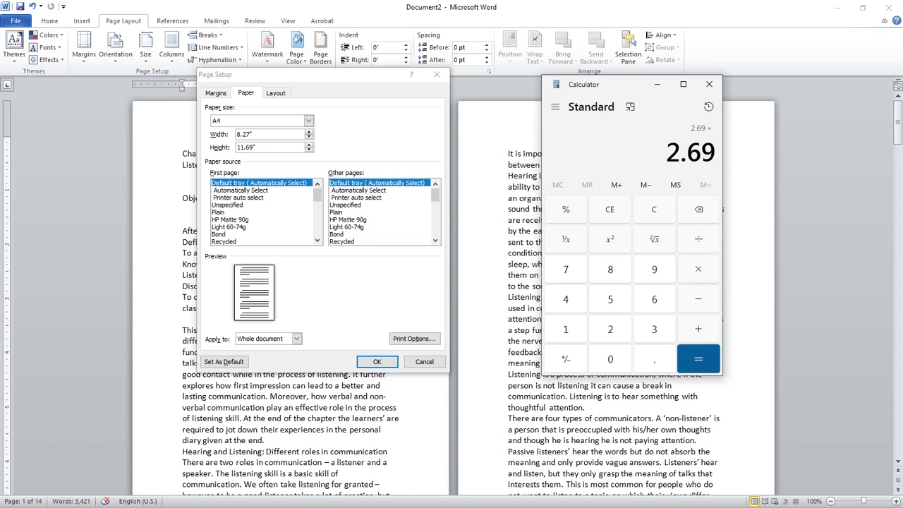
text(2)
key(Return)
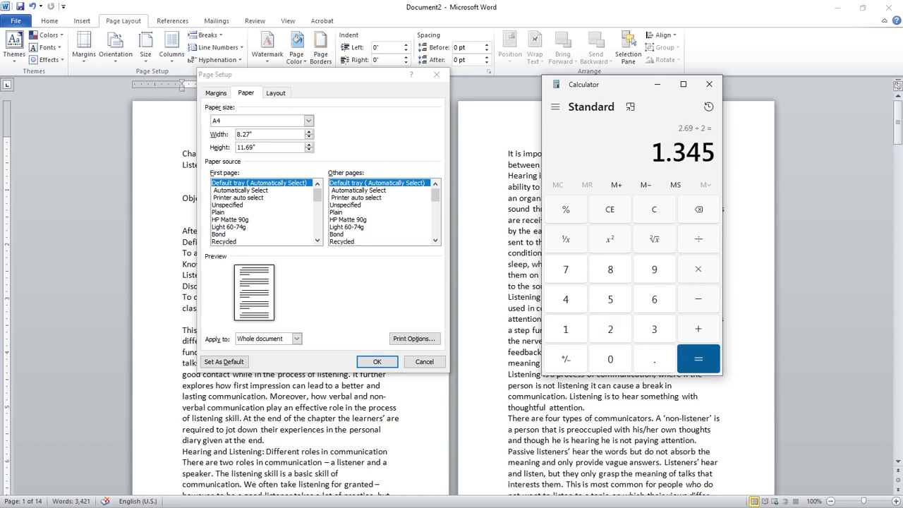
drag(652, 153, 714, 153)
key(ctrl+c)
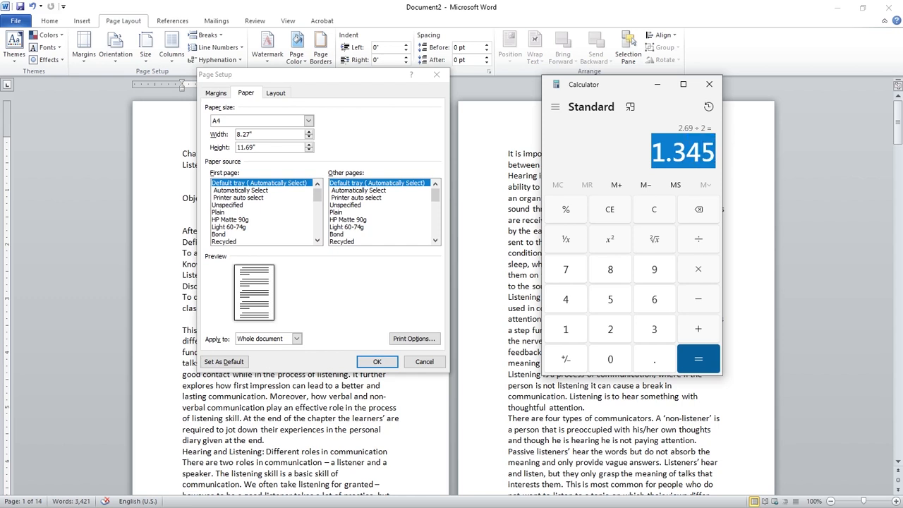
Set the top and bottom page margins to 1.345 inches each and apply the A4 page setup to the whole document
click(216, 93)
key(Tab)
key(ctrl+v)
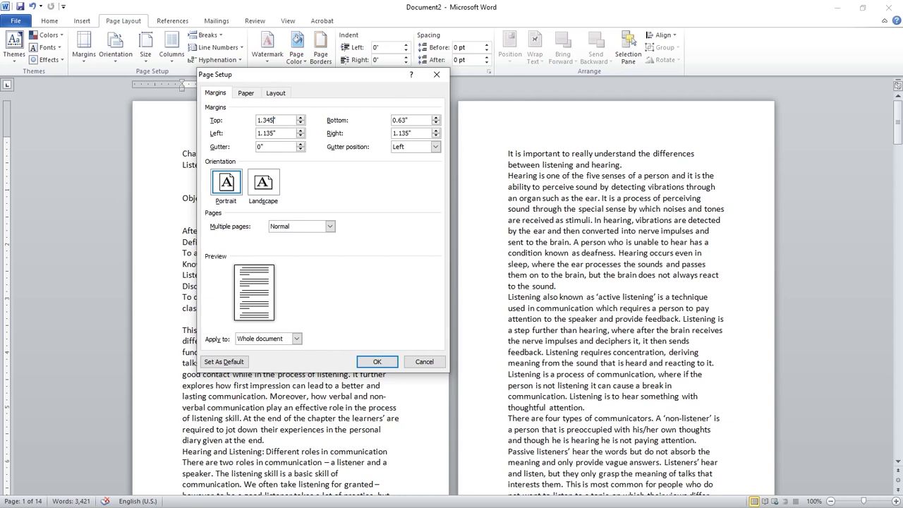
key(Tab)
key(ctrl+v)
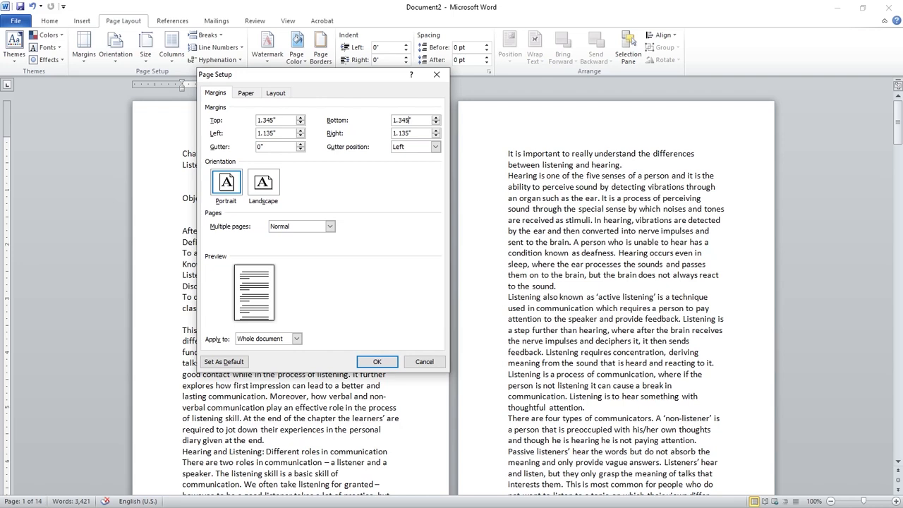
key(alt+Tab)
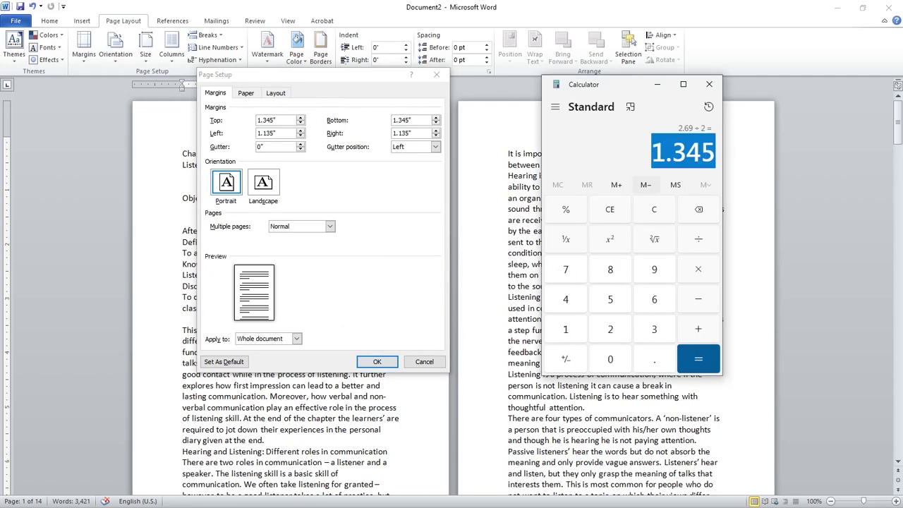
click(377, 361)
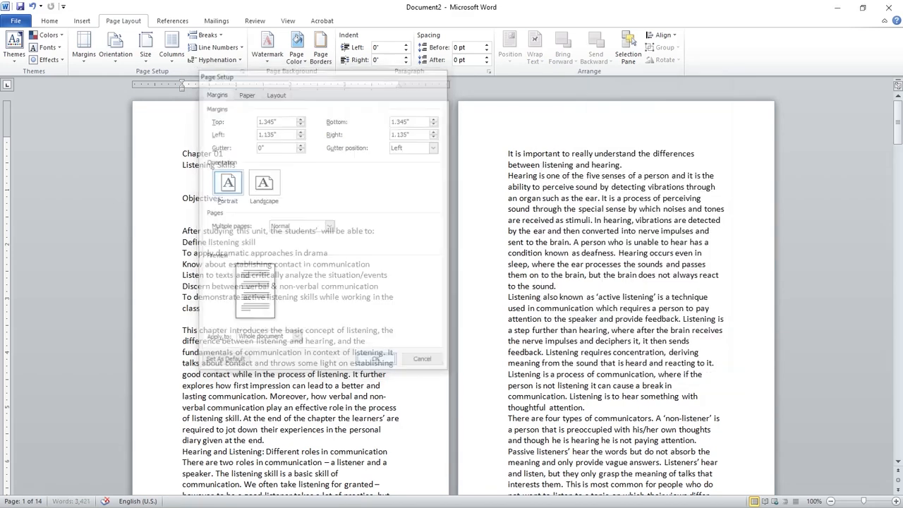
Open the first page's header for editing and insert a plain left-aligned page number at the top of the page
scroll(453, 296, down, 4)
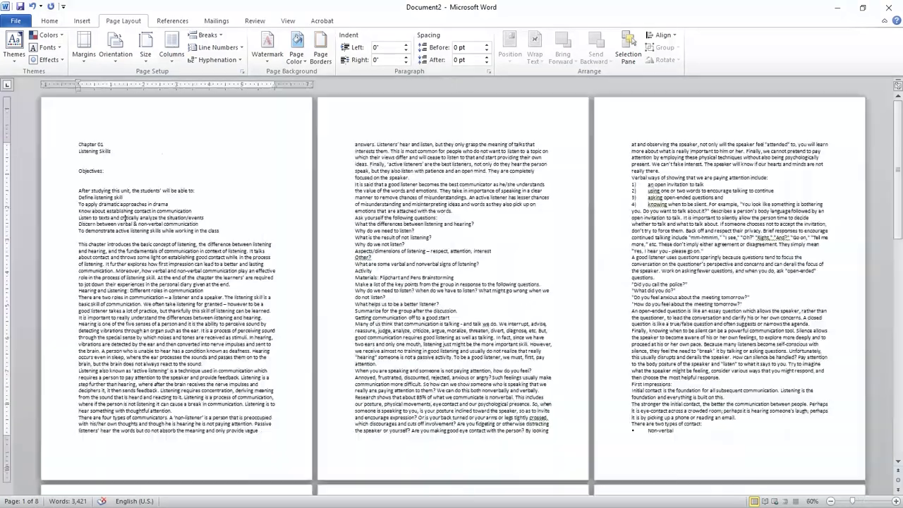
scroll(453, 297, up, 1)
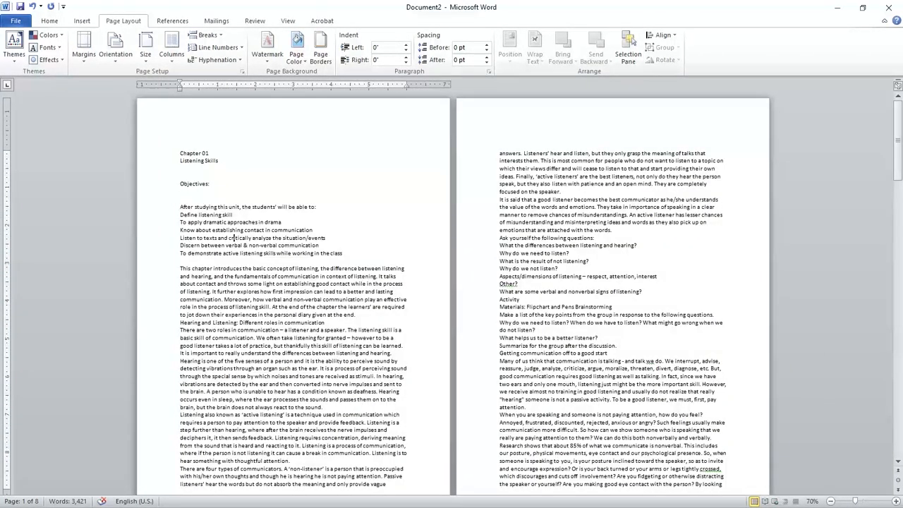
scroll(453, 297, down, 1)
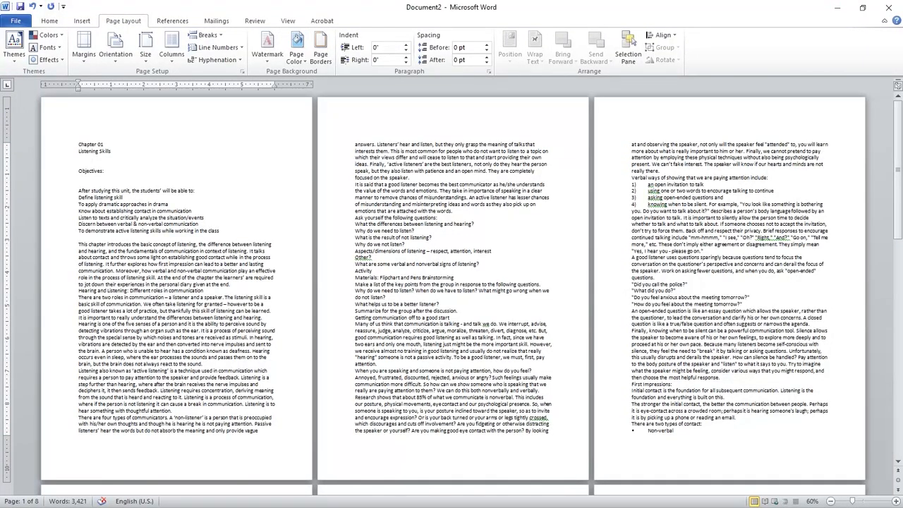
scroll(169, 279, up, 3)
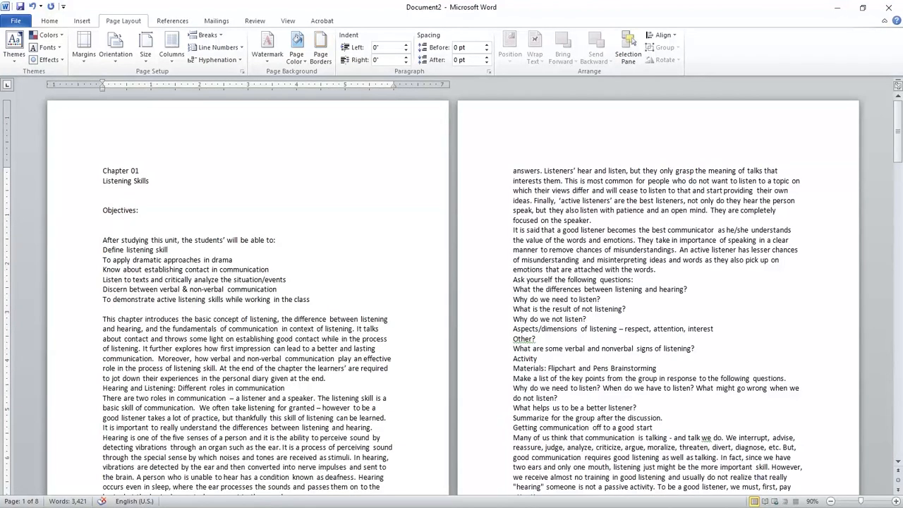
scroll(168, 279, up, 1)
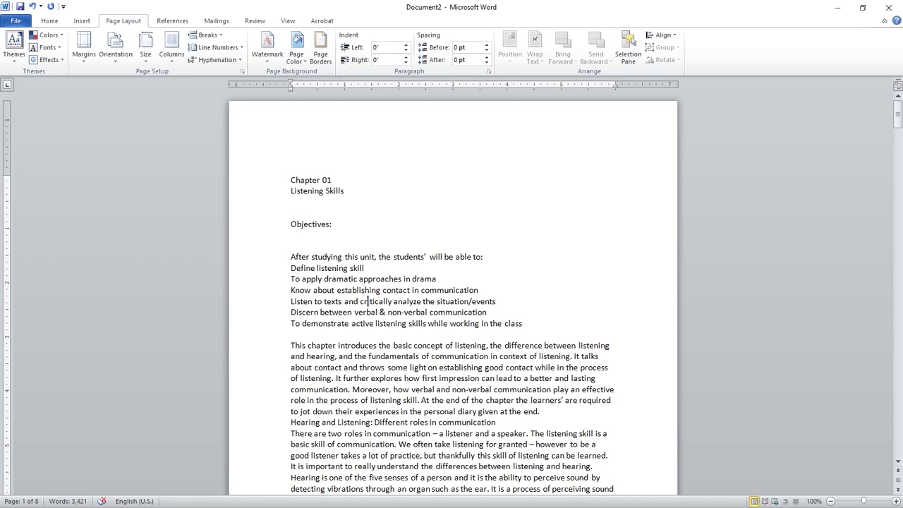
double_click(291, 163)
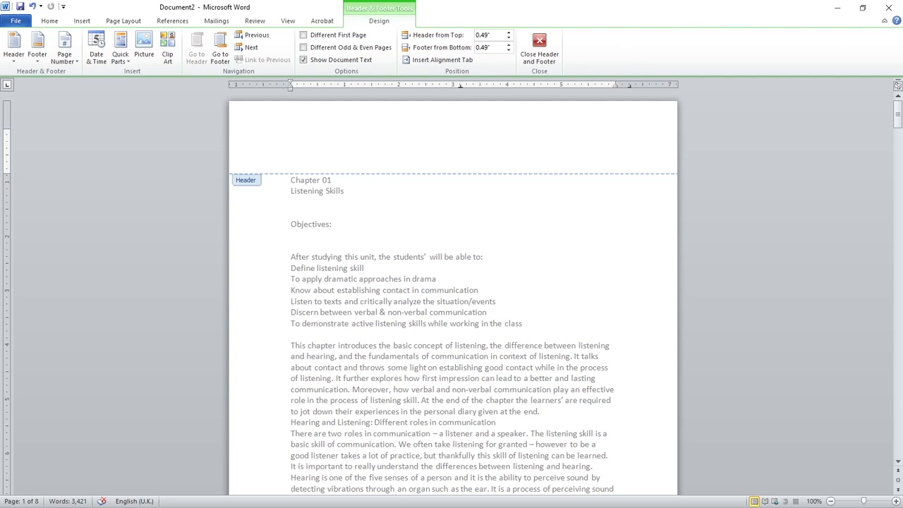
click(64, 51)
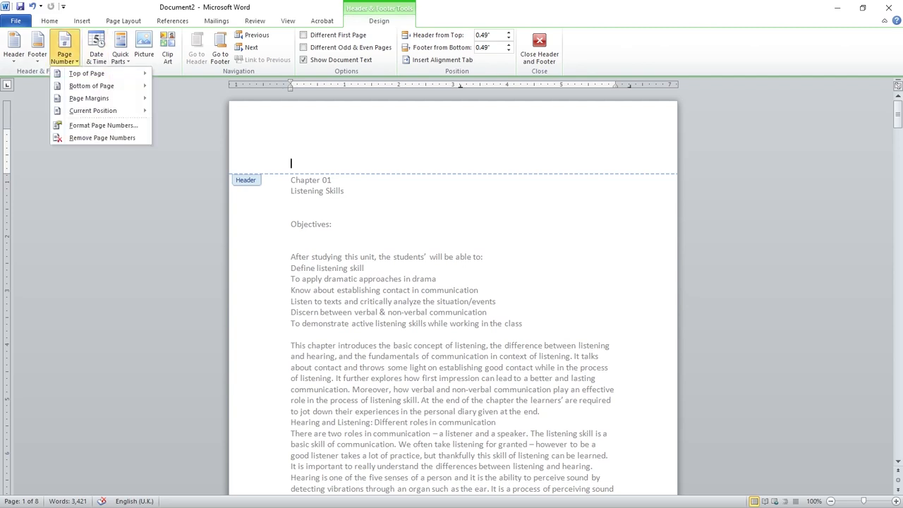
mouse_move(86, 73)
click(265, 109)
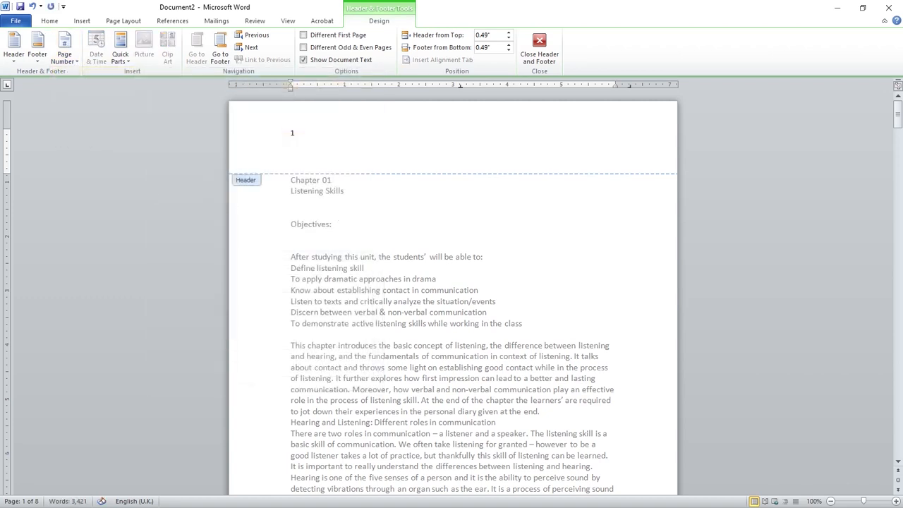
Delete the page number from the header
click(295, 133)
drag(296, 132, 290, 132)
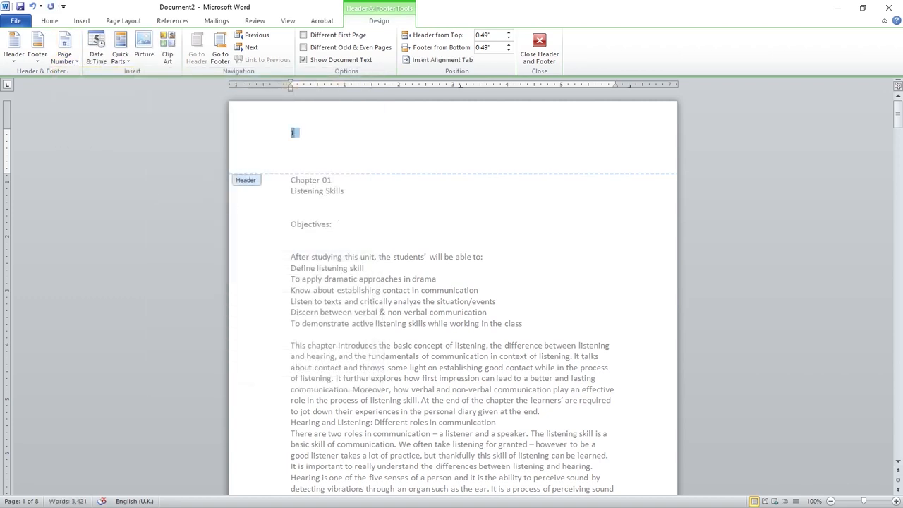
key(Delete)
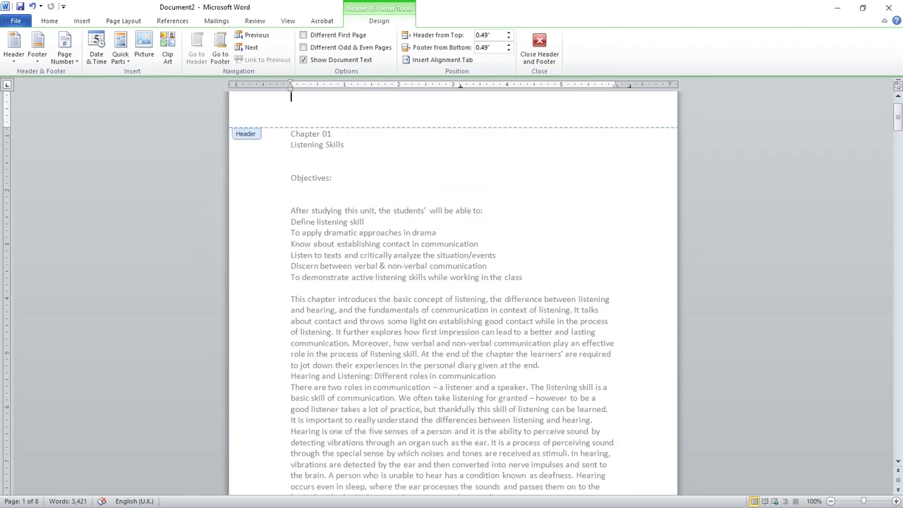
Add two blank lines in the first page's header
scroll(453, 292, up, 2)
key(Return)
key(Return)
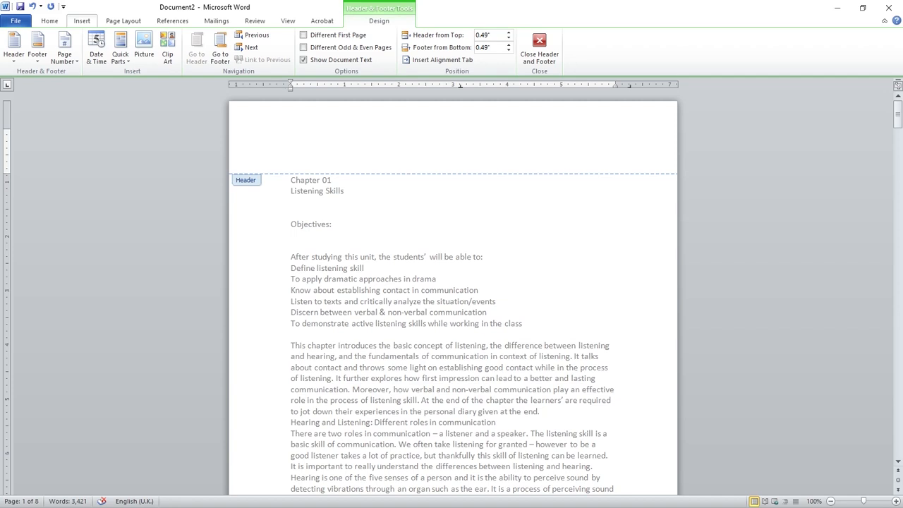
Insert the picture Untitled-1 from the Desktop folder into the header
click(82, 21)
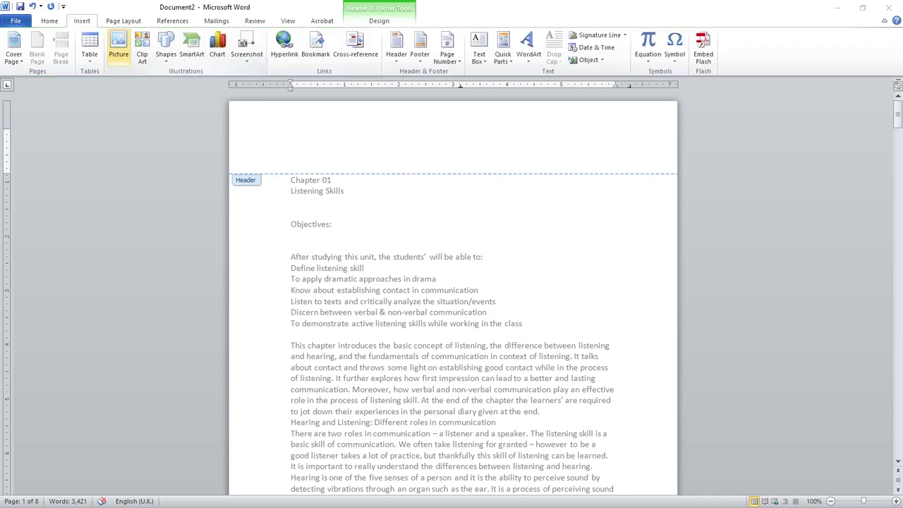
click(119, 46)
click(46, 84)
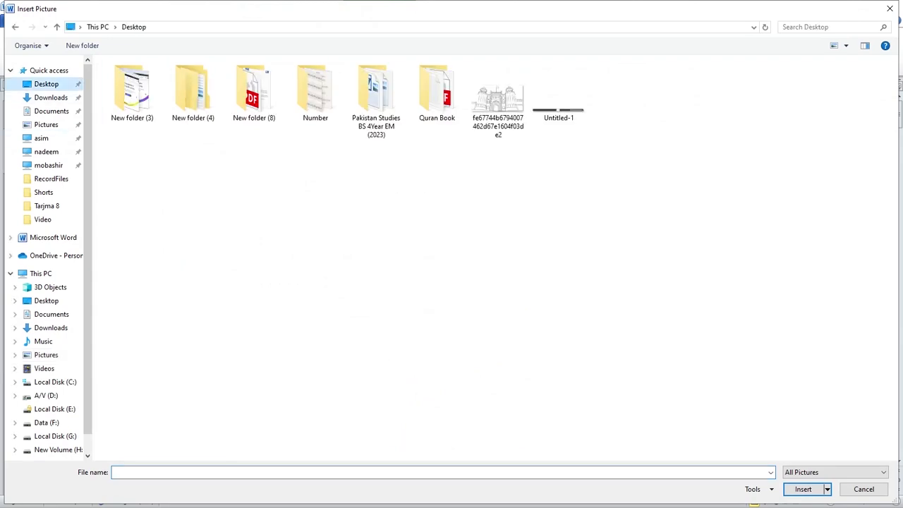
double_click(558, 103)
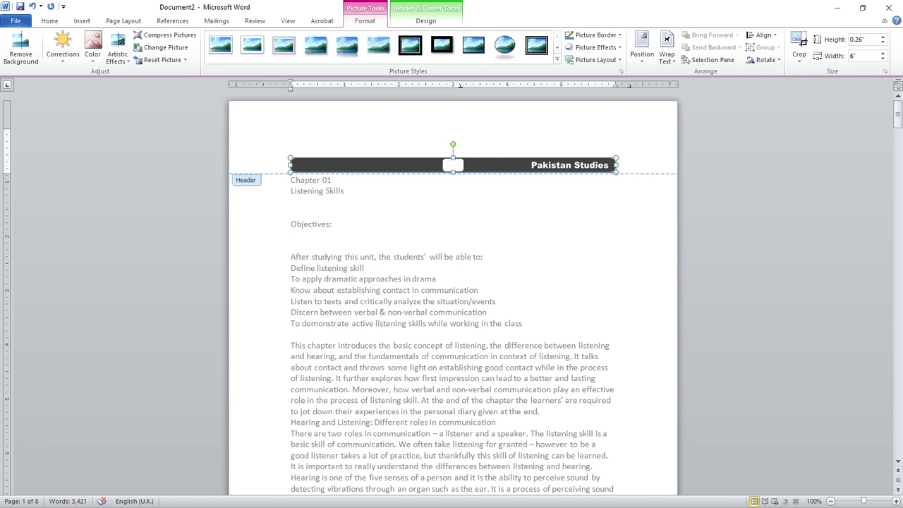
Widen the banner picture to about 6.24 inches, set its text wrapping to Behind Text and nudge it slightly left
drag(615, 165, 627, 165)
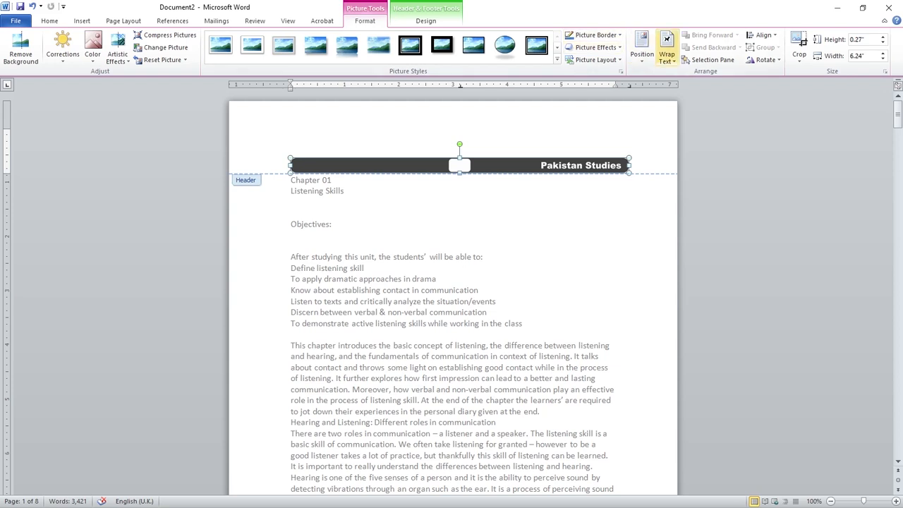
click(666, 55)
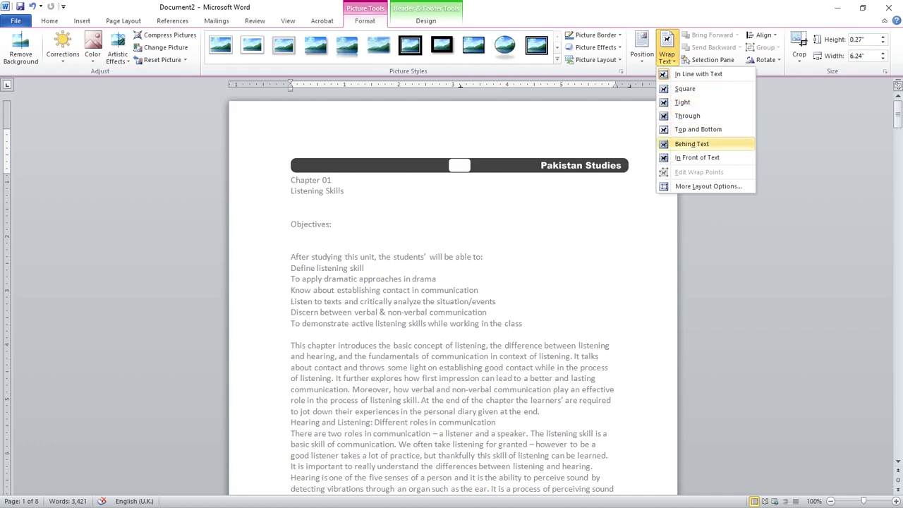
click(691, 143)
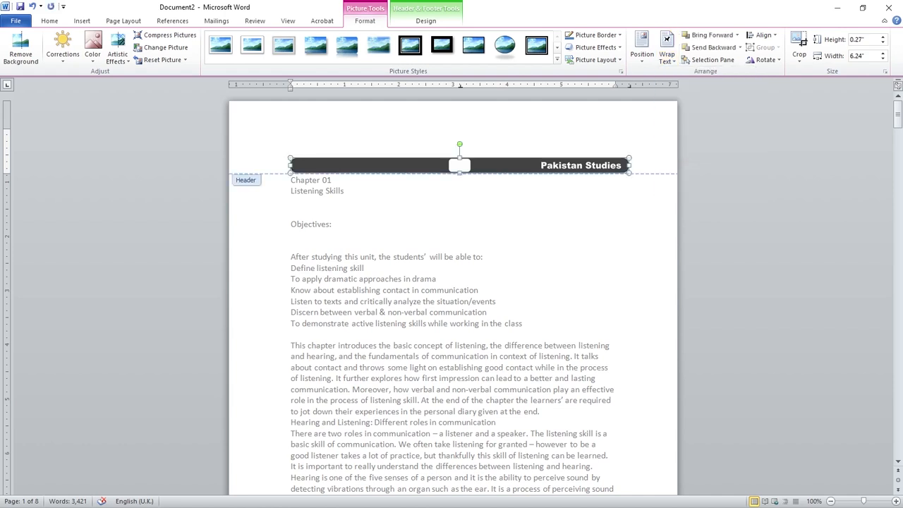
key(ctrl+Left)
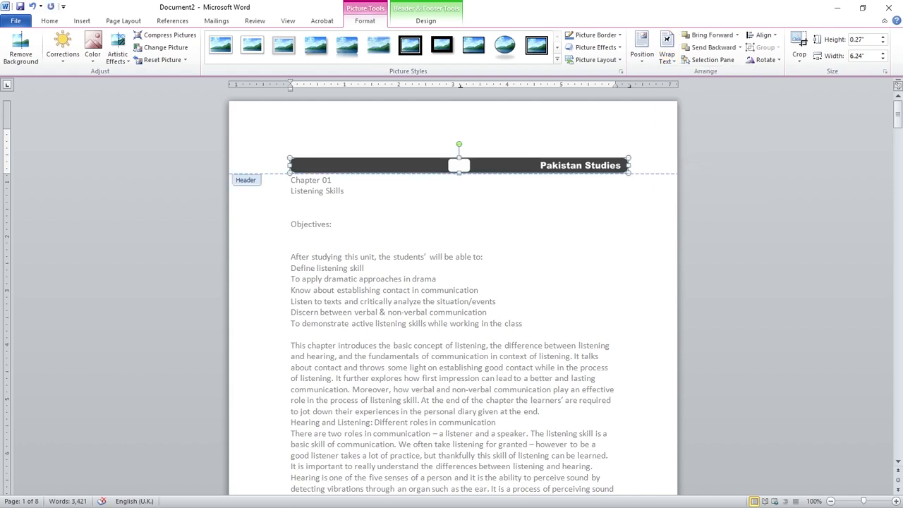
Add a page number to the header and shift it to the center tab stop, over the banner's white box
key(Escape)
key(ctrl+a)
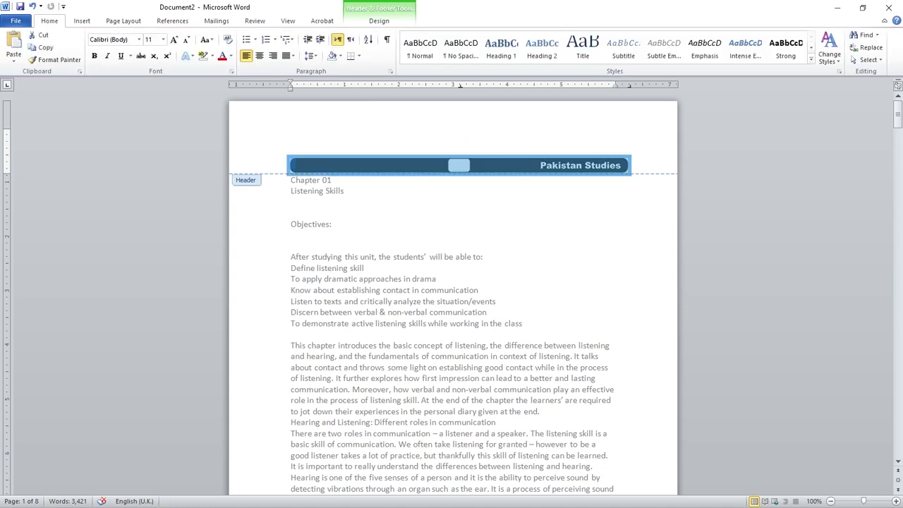
click(464, 144)
text(1)
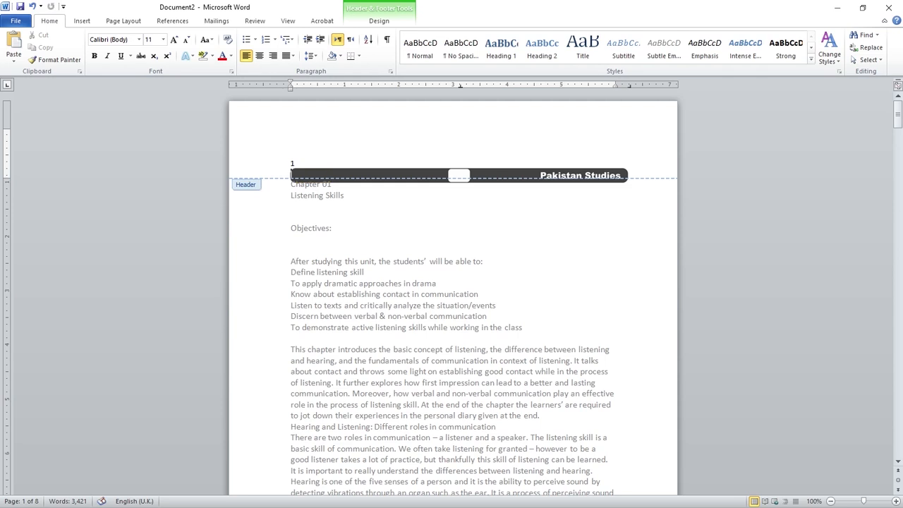
key(Delete)
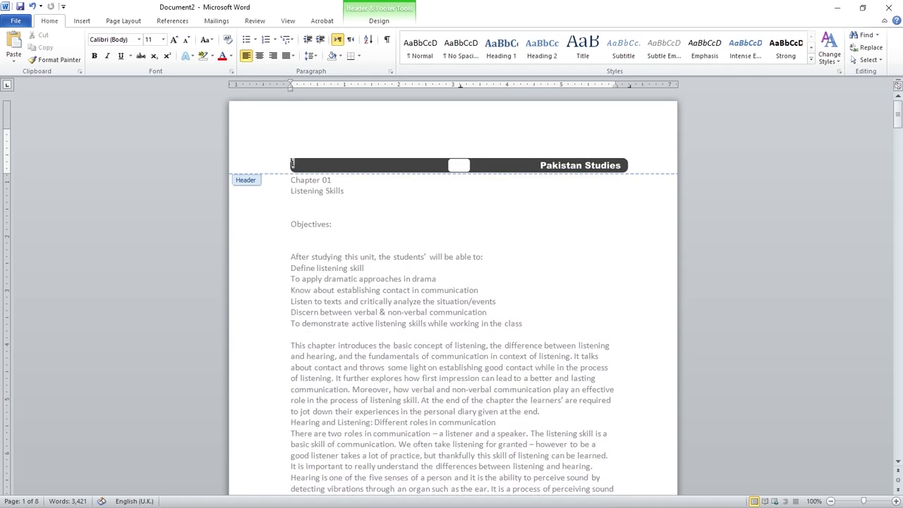
key(Tab)
key(Tab)
key(BackSpace)
Nudge the banner picture up and right to center its white box on the page number, and return to the body text
click(460, 165)
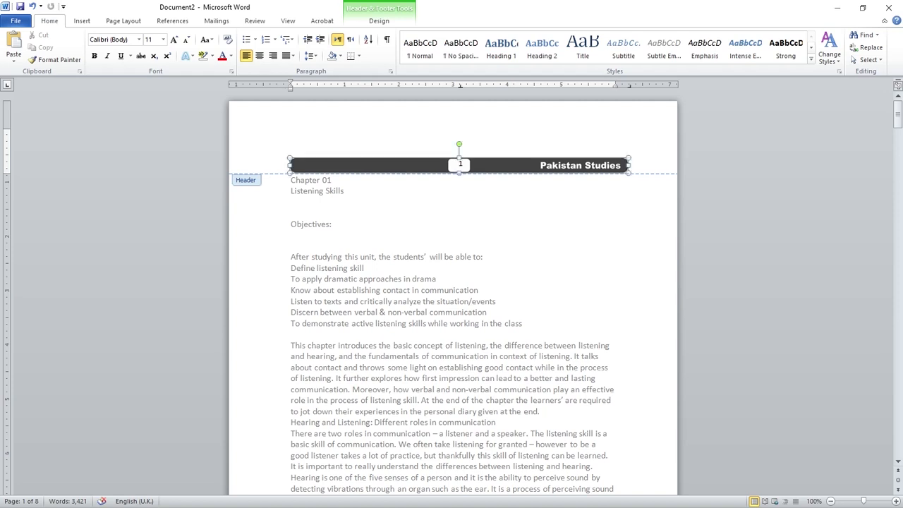
key(Up)
key(Up)
key(Up)
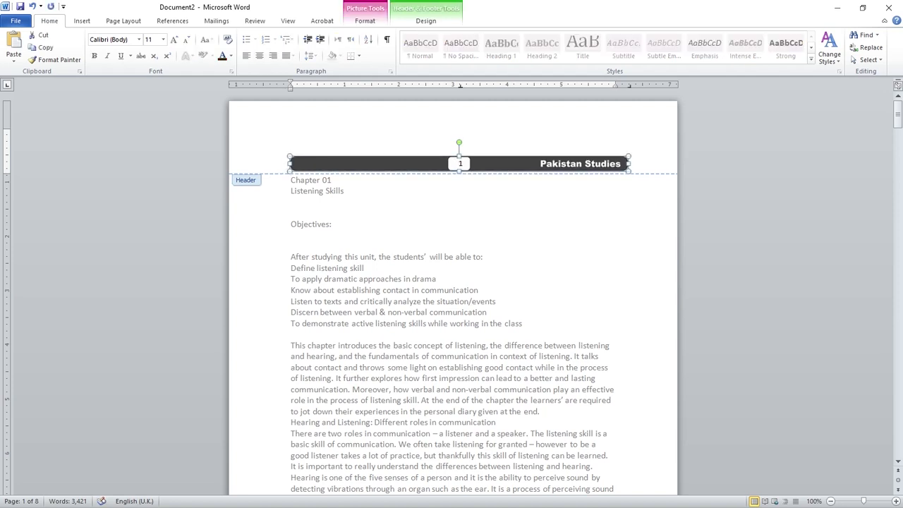
key(Right)
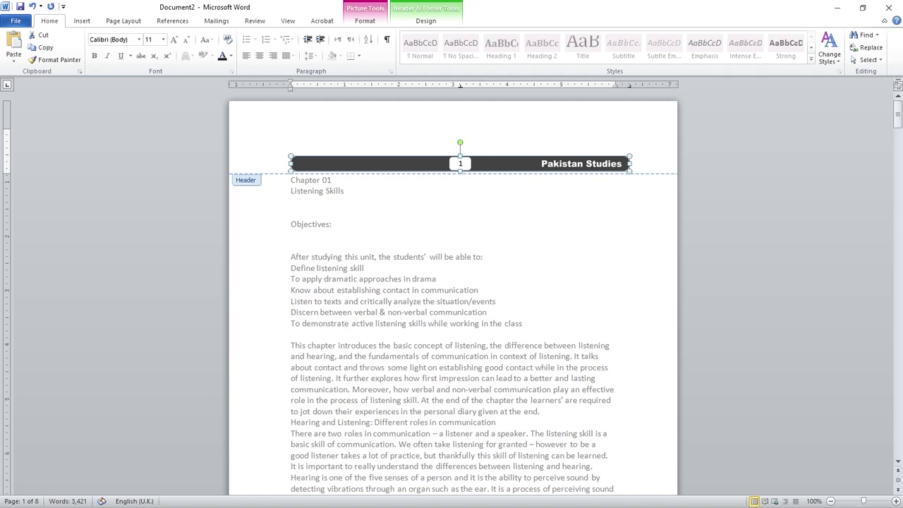
key(Right)
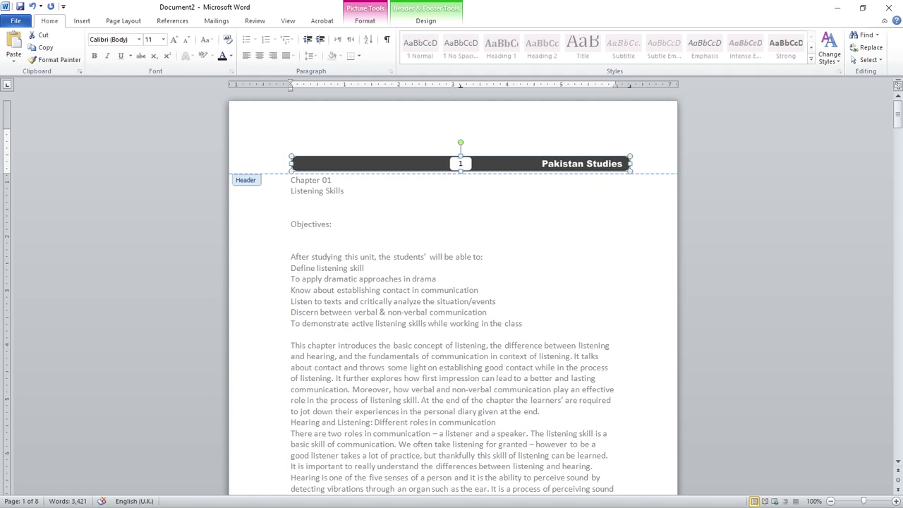
double_click(332, 225)
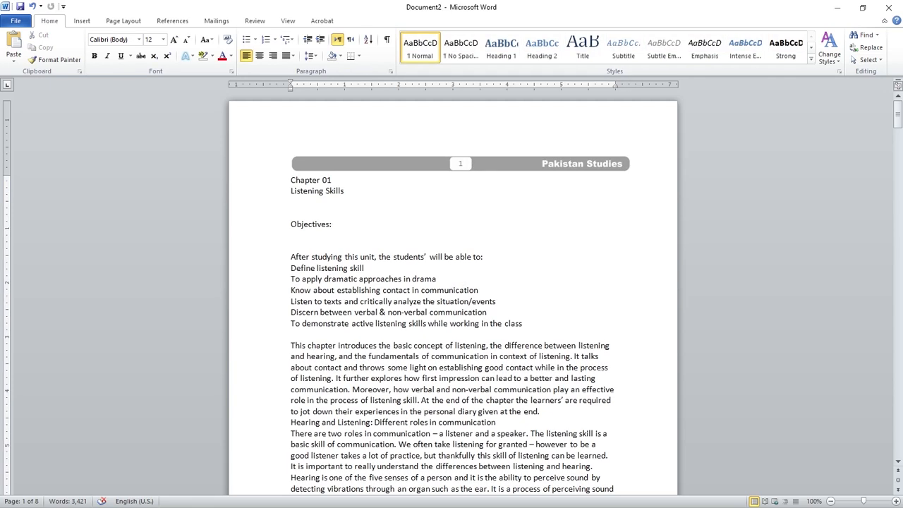
Examine how the banner and page number repeat in the headers of the document's pages
scroll(332, 224, down, 1)
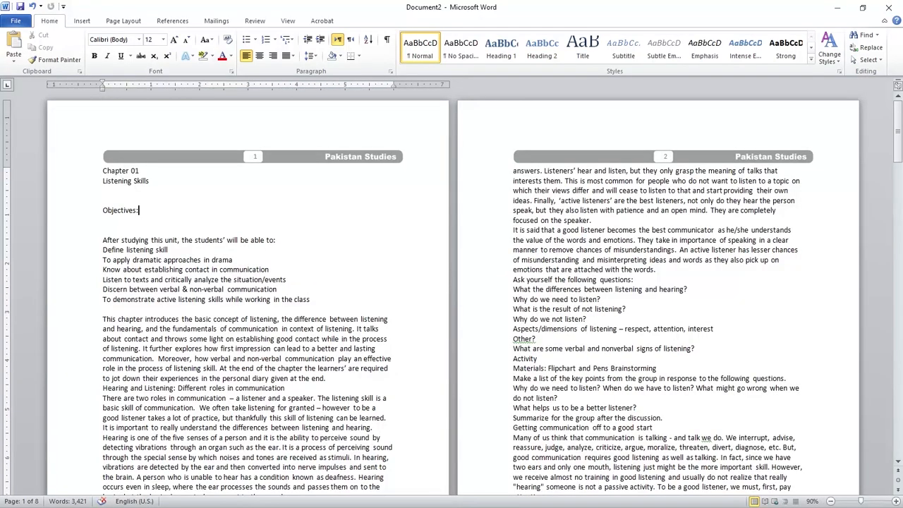
scroll(332, 224, down, 20)
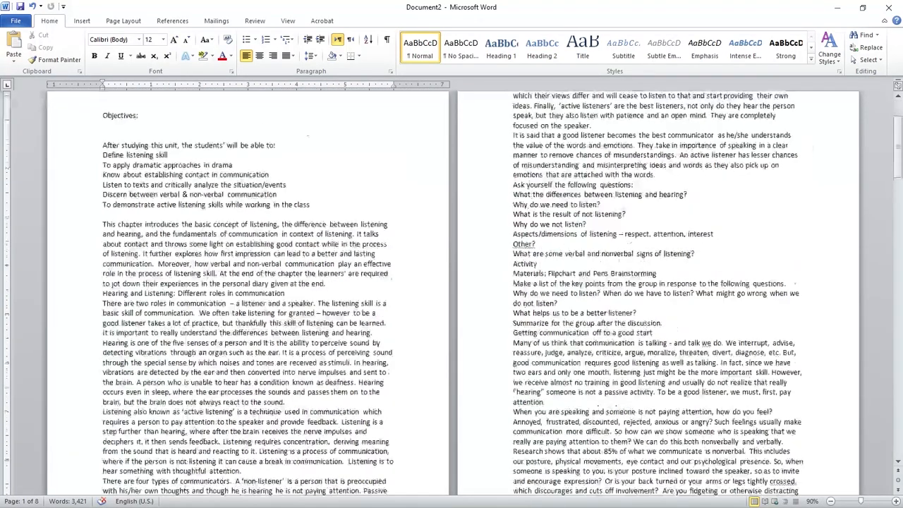
scroll(451, 296, down, 4)
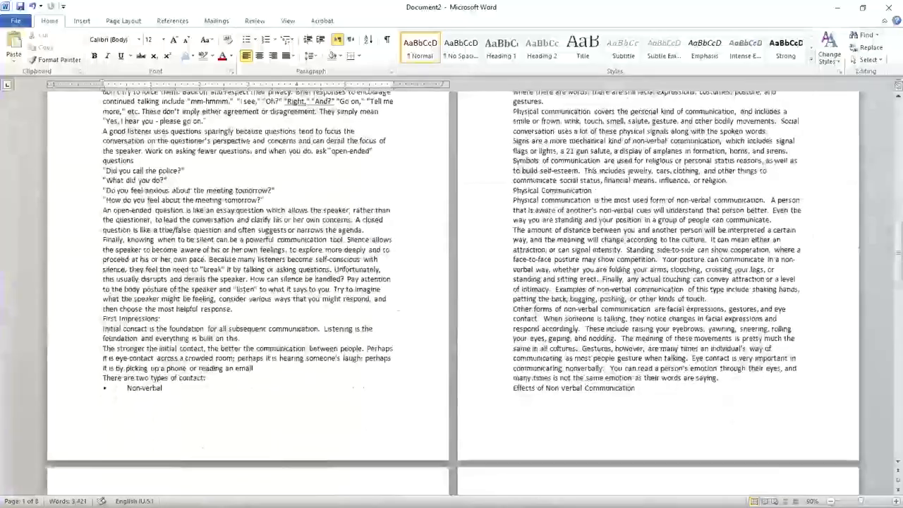
scroll(451, 296, up, 10)
scroll(451, 297, up, 15)
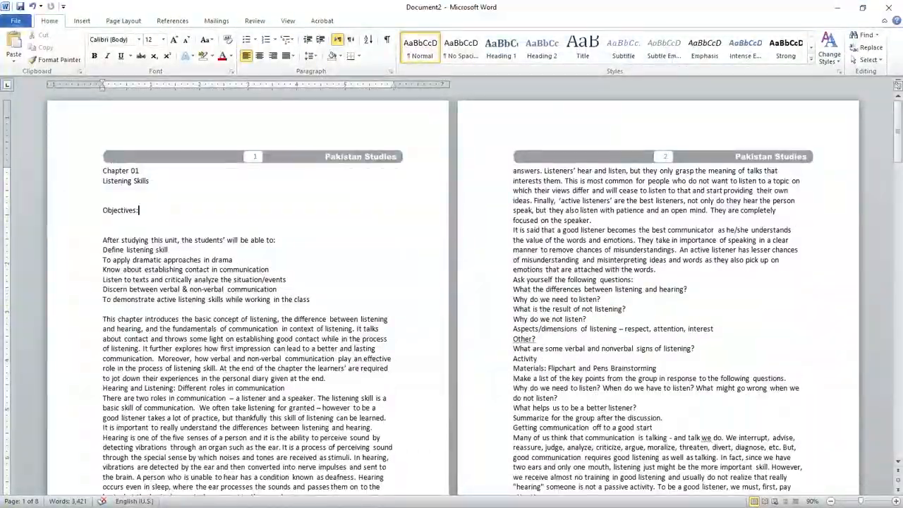
scroll(451, 297, up, 3)
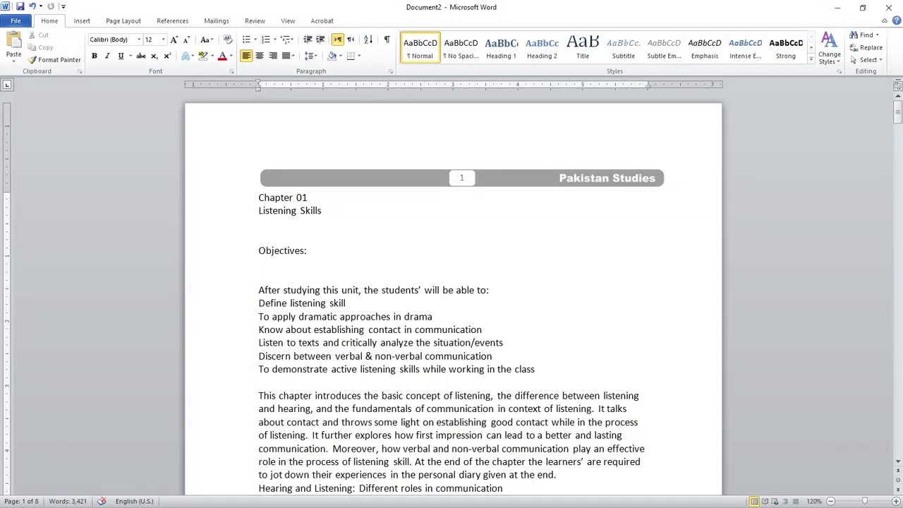
Reopen the first page's header and delete the page number and the Pakistan Studies banner picture
double_click(462, 177)
click(461, 178)
double_click(461, 178)
key(Delete)
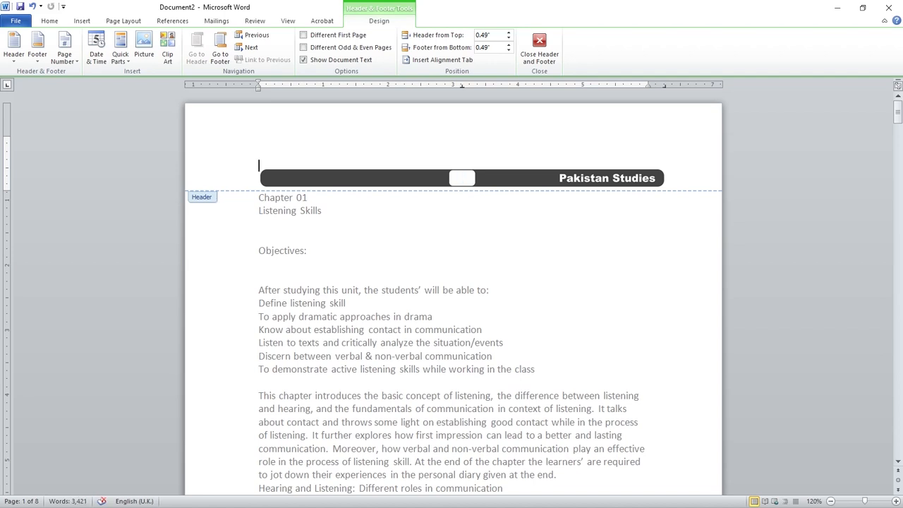
click(462, 178)
key(Delete)
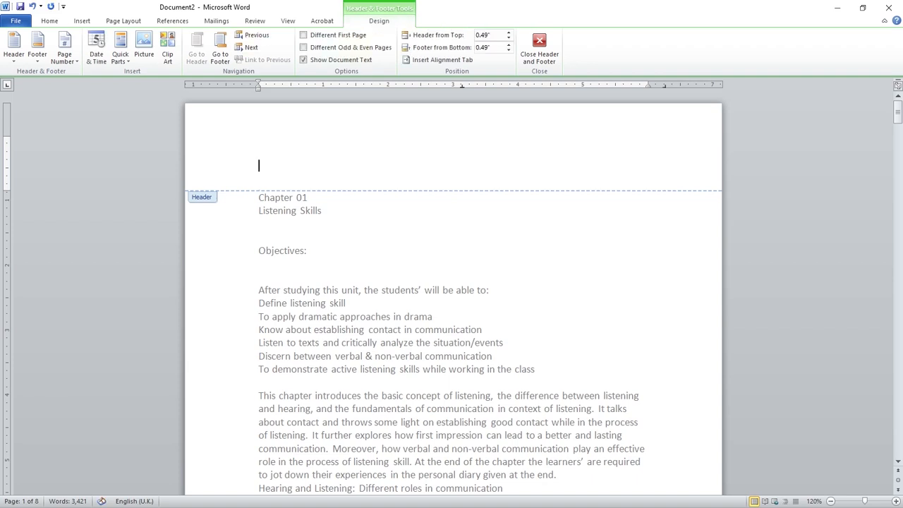
Insert a three-column, one-row table on the header's last line and enter "Pakistan Studies" in its third cell
click(259, 178)
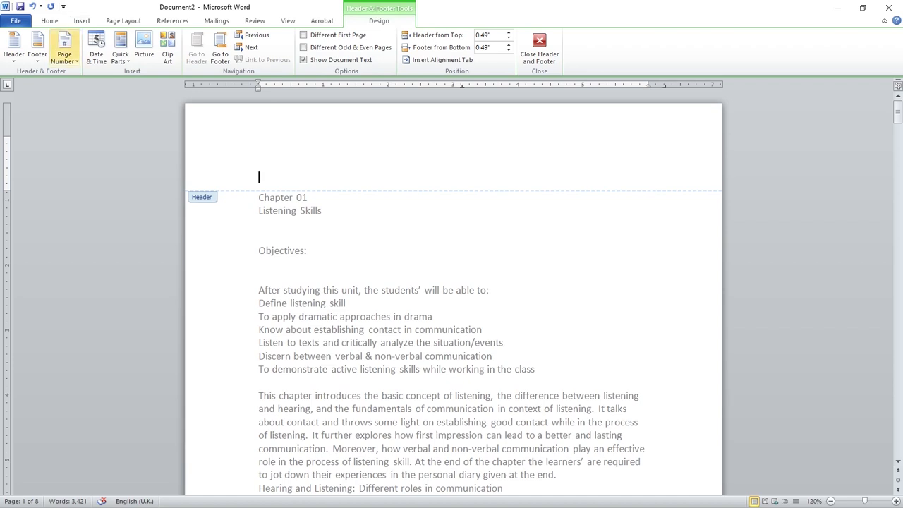
click(82, 21)
click(89, 47)
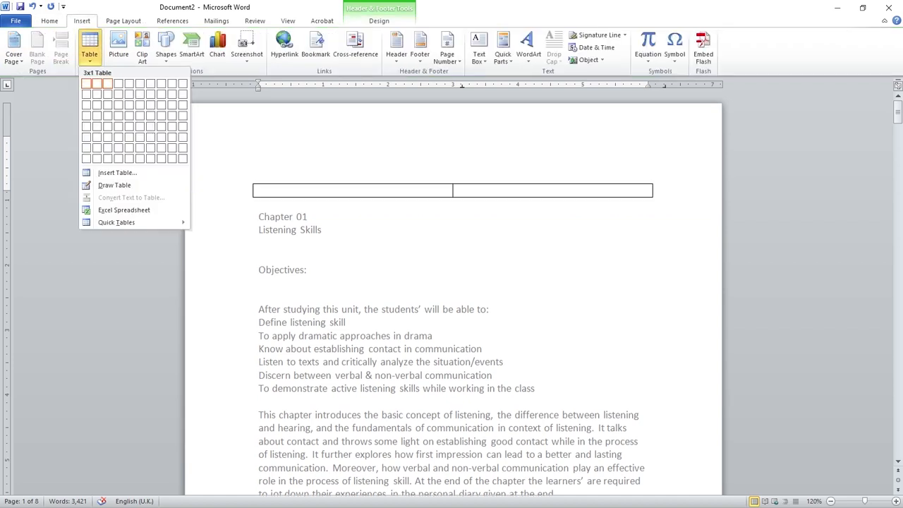
click(107, 83)
click(529, 190)
text(Pakistan Studies)
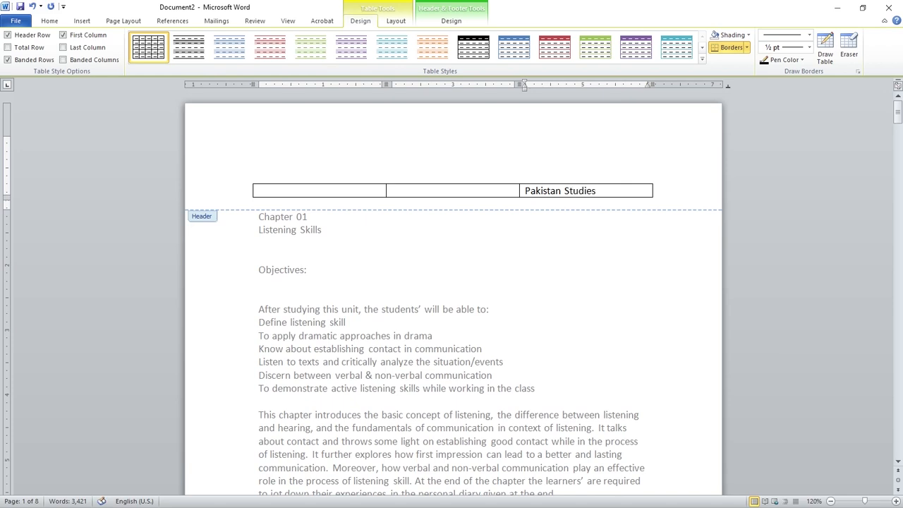
Make the "Pakistan Studies" text in the header table bold, italic and right-aligned
key(shift+Home)
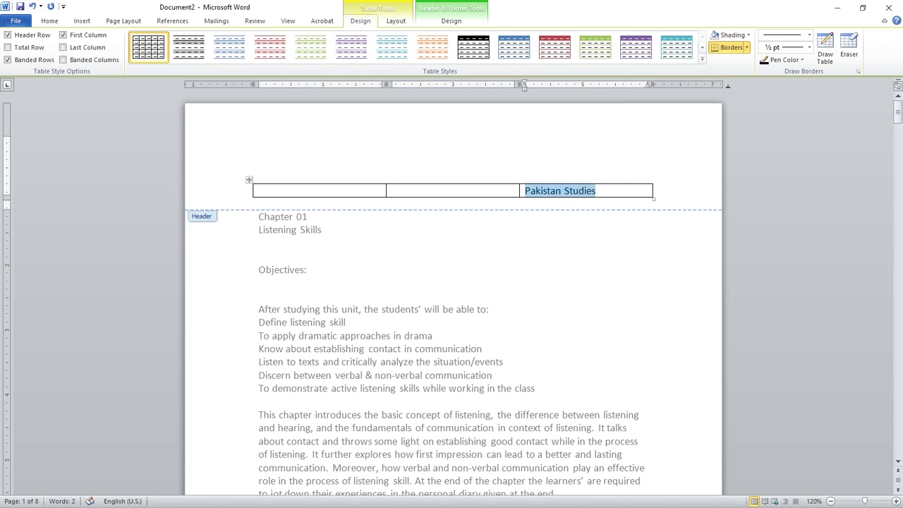
key(ctrl+i)
key(ctrl+b)
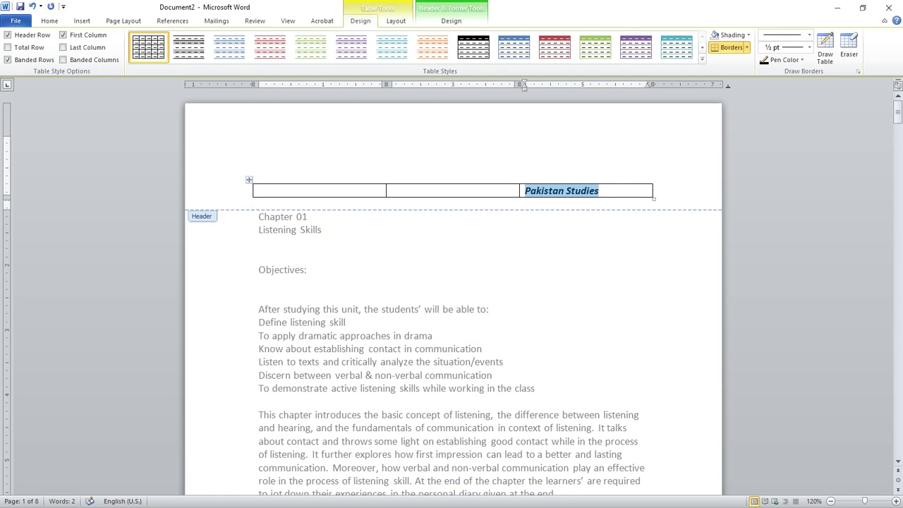
key(ctrl+r)
Add a centered page number in the middle cell of the header table
click(392, 190)
key(ctrl+e)
text(1)
click(259, 190)
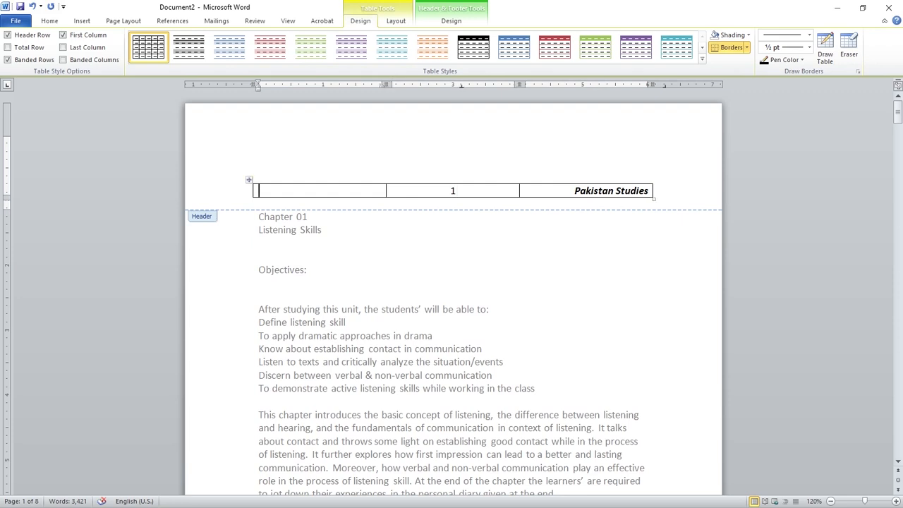
Apply the built-in table style with a solid black header row to the whole header table
click(248, 180)
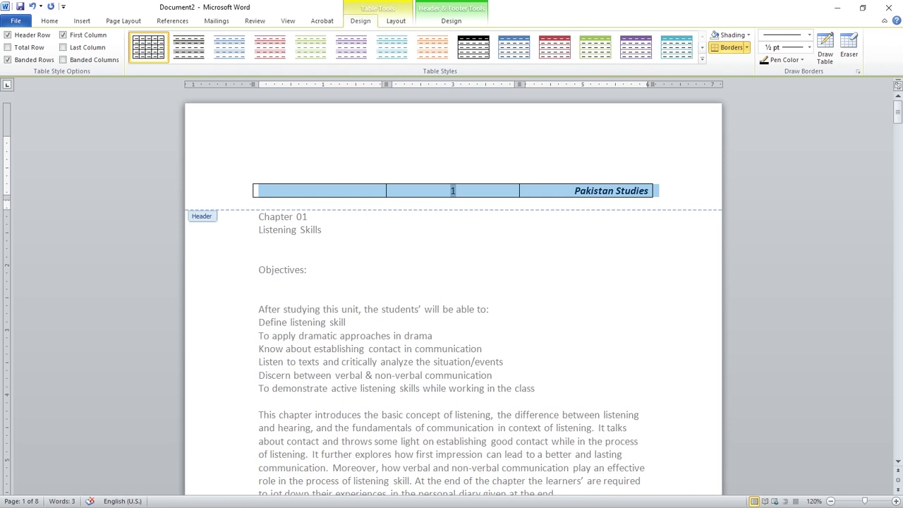
click(676, 47)
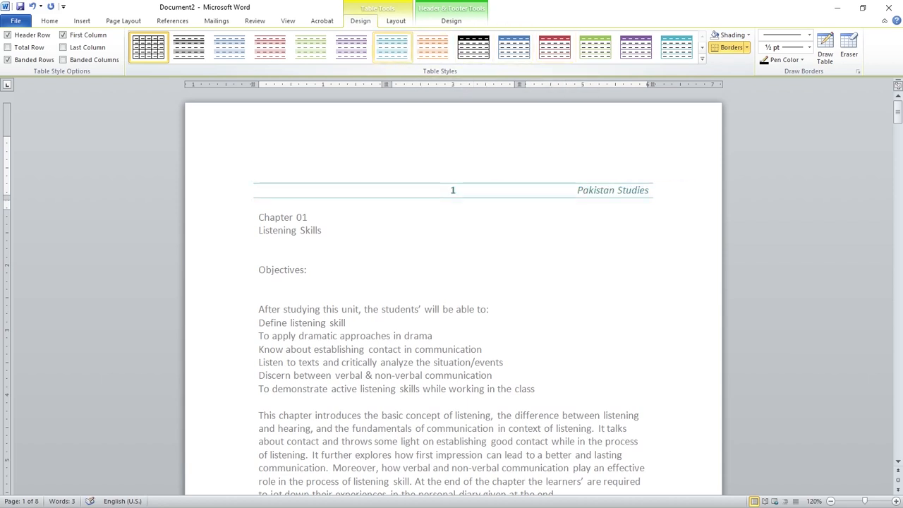
click(702, 59)
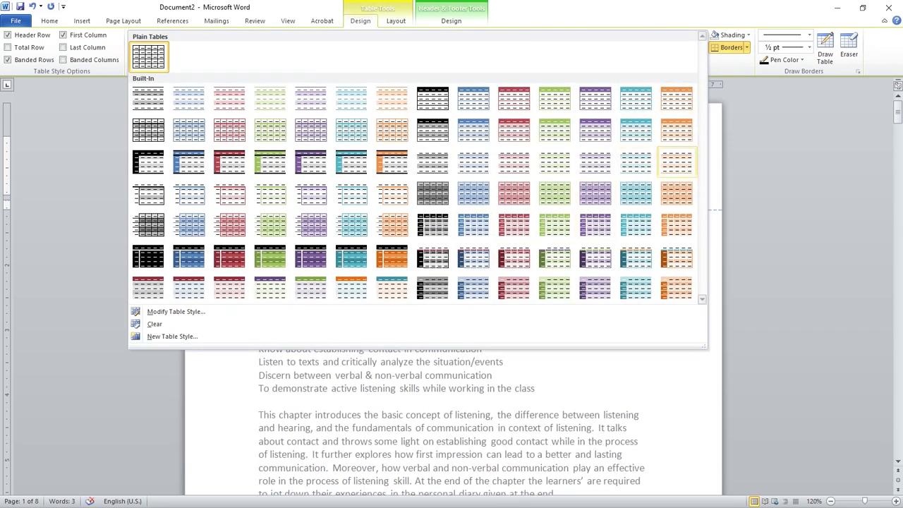
key(Escape)
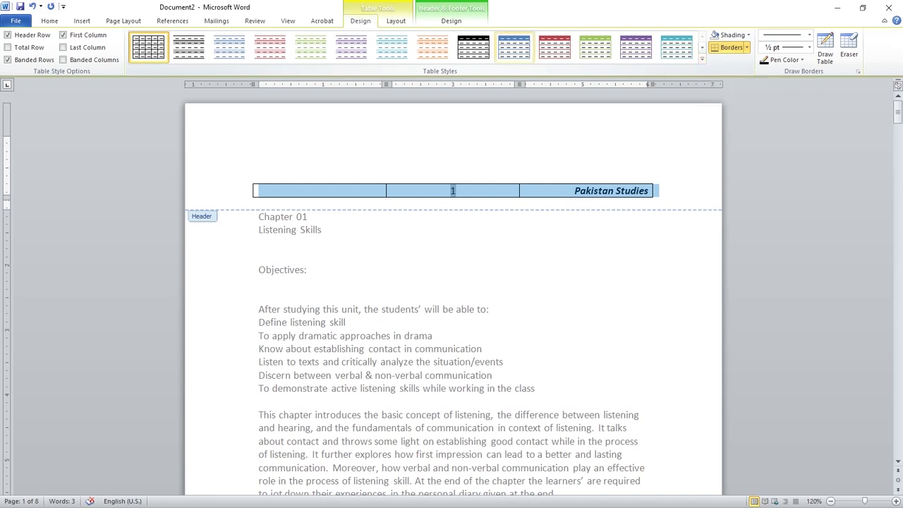
click(473, 47)
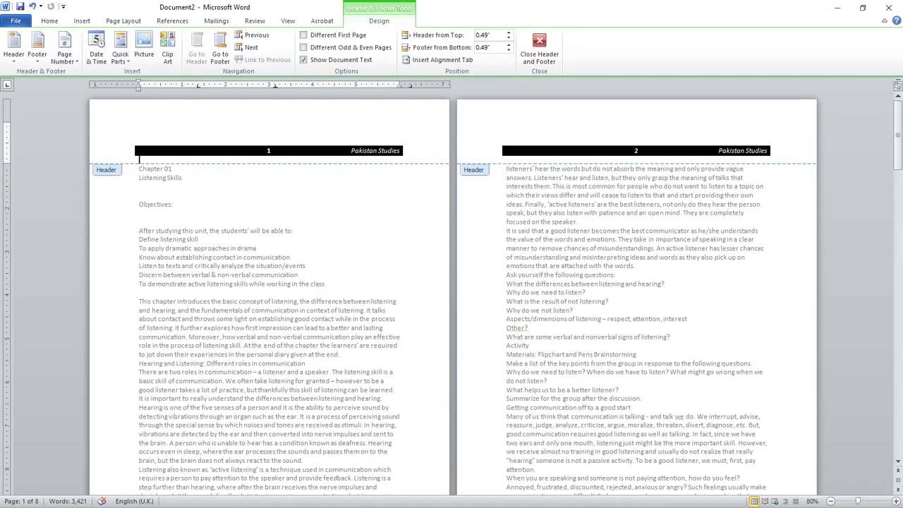
scroll(452, 296, up, 2)
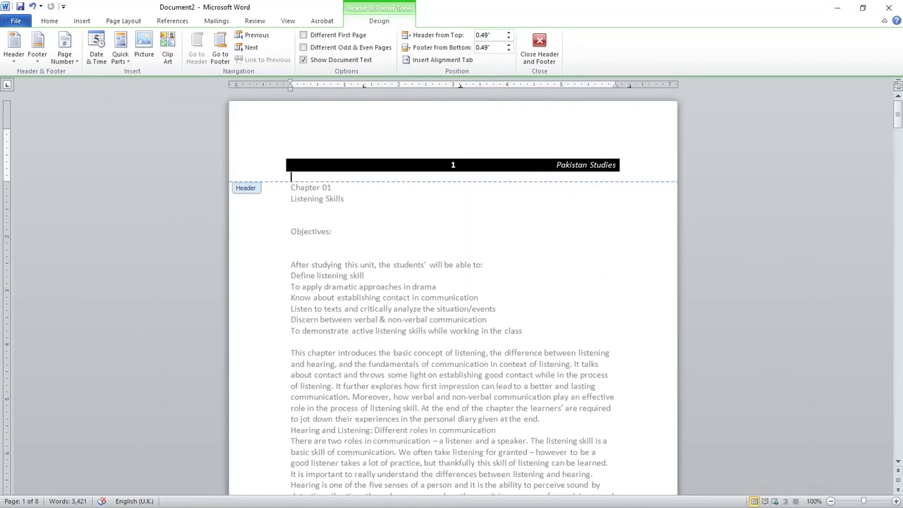
Set the header table's paragraph spacing to 4 pt before and 4 pt after
key(ctrl+=)
click(456, 165)
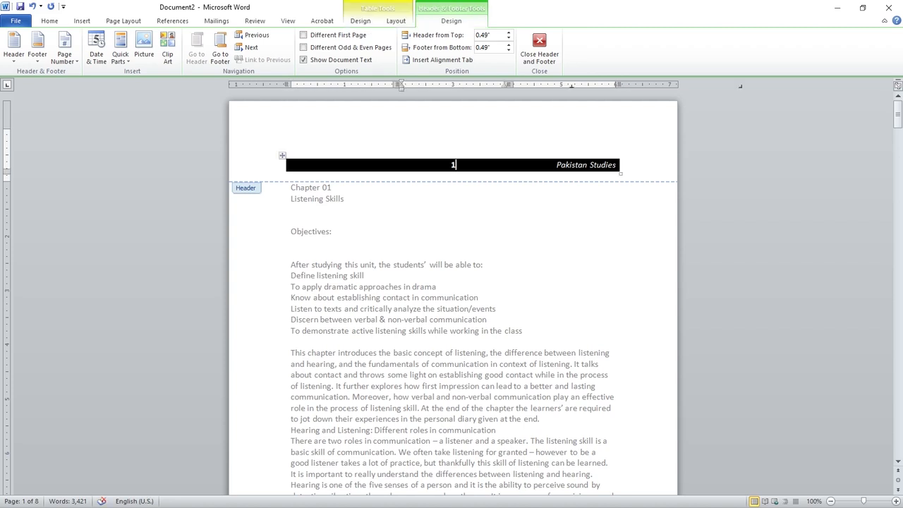
click(282, 155)
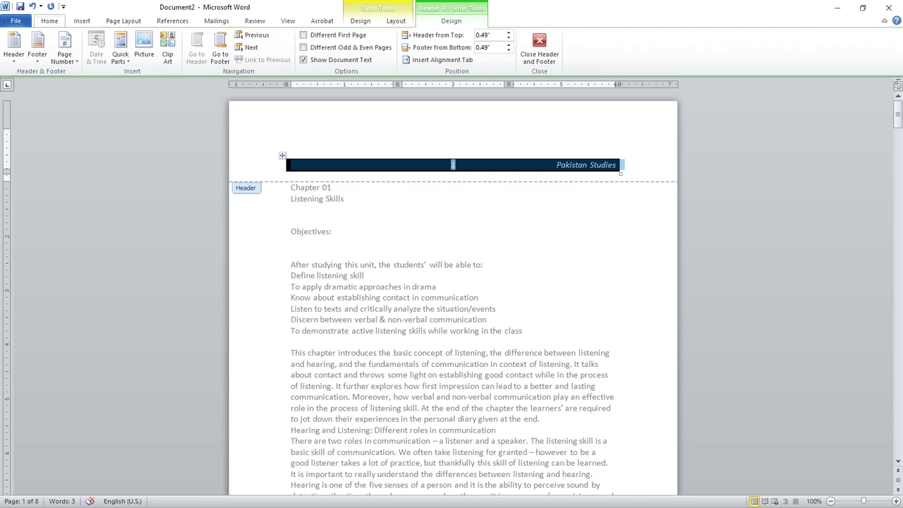
click(50, 21)
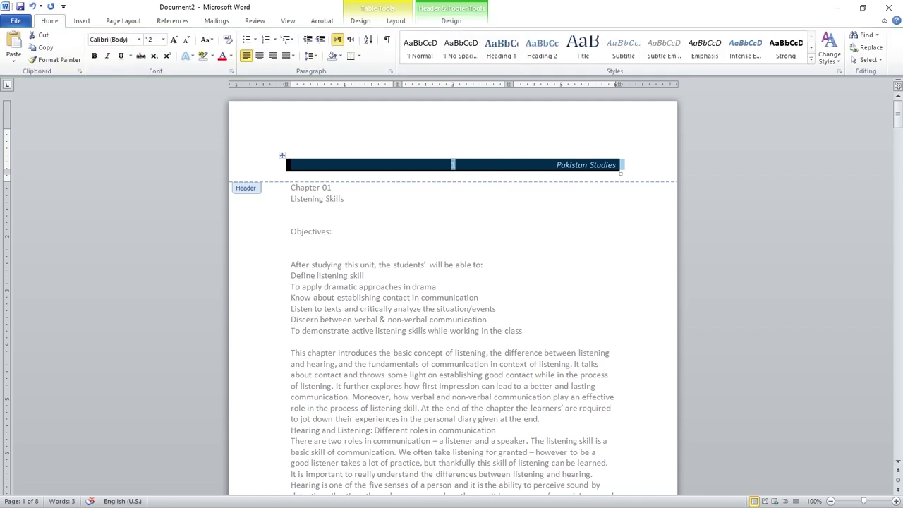
click(390, 72)
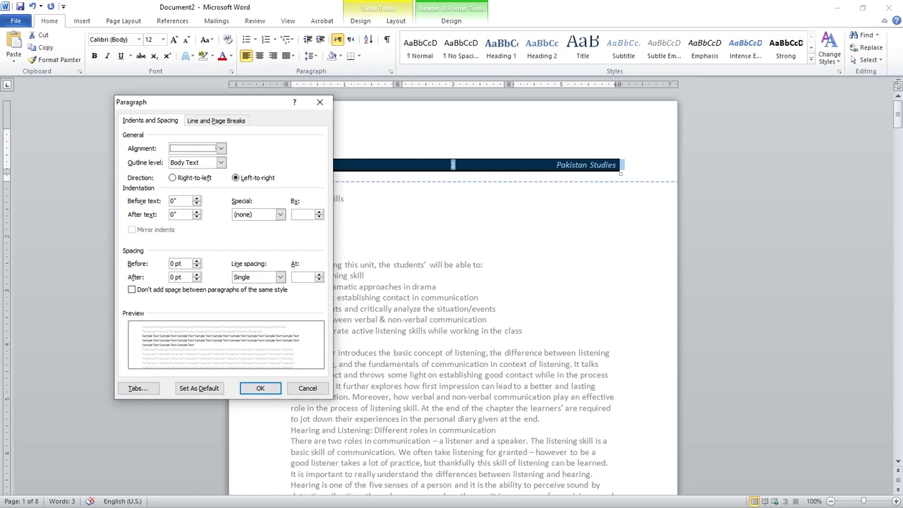
double_click(176, 263)
text(4)
key(Tab)
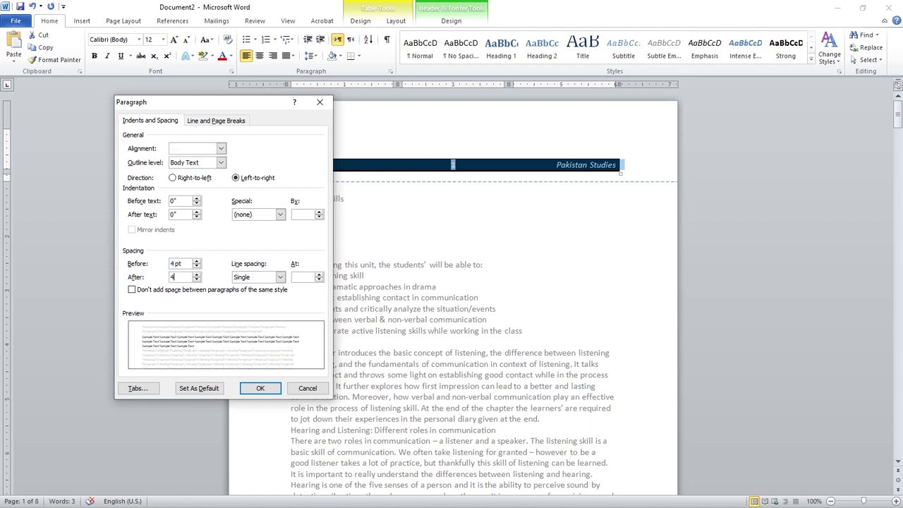
key(Return)
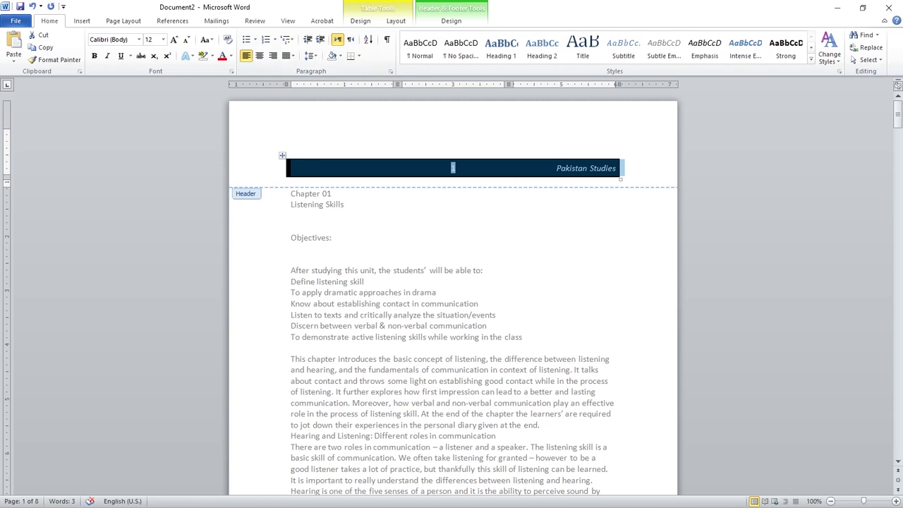
Set the header table's paragraph spacing to 2 pt before and after, and return to the body text
click(391, 71)
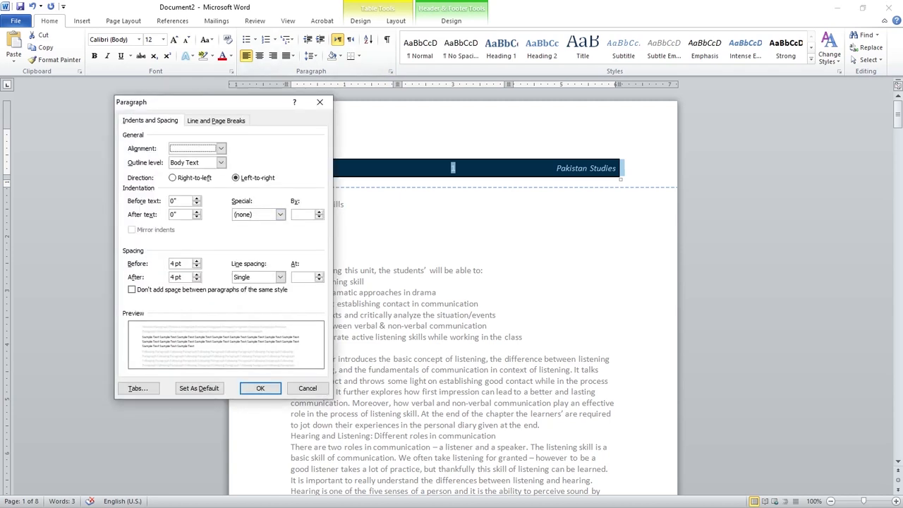
double_click(173, 263)
text(2)
key(Tab)
text(2)
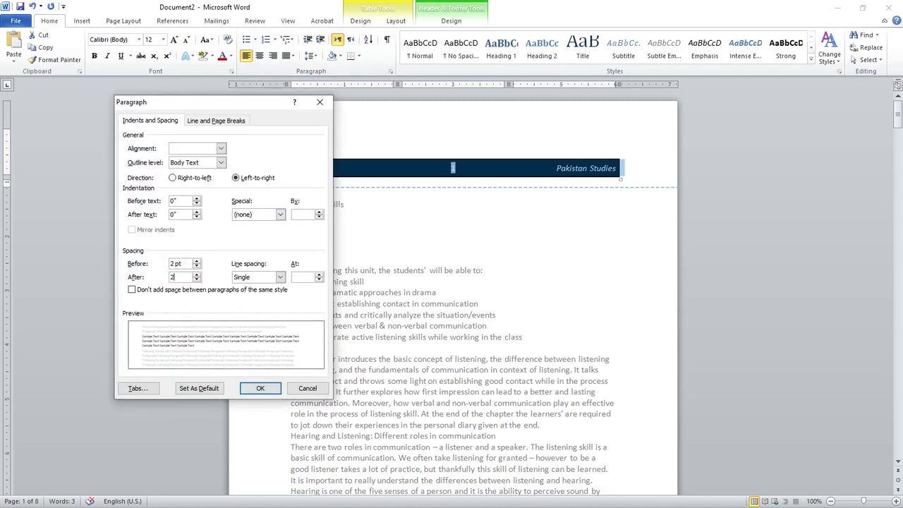
key(Return)
double_click(332, 234)
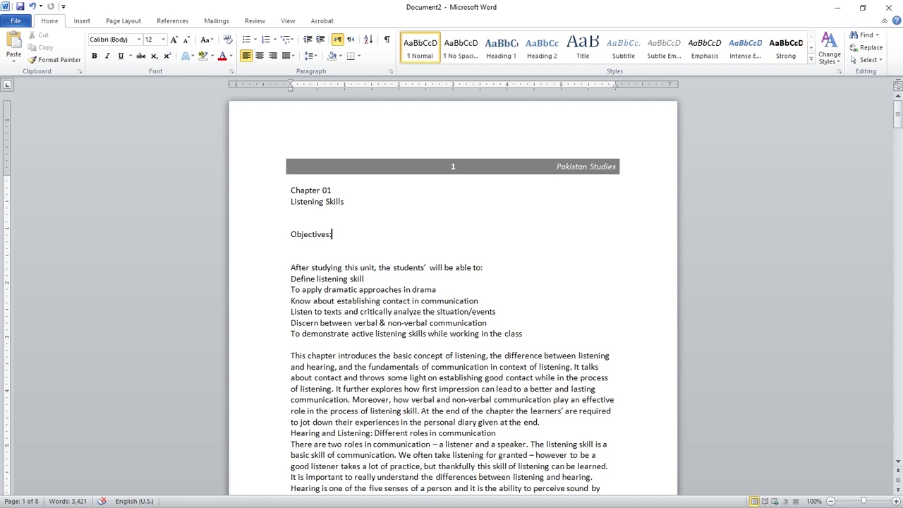
double_click(290, 133)
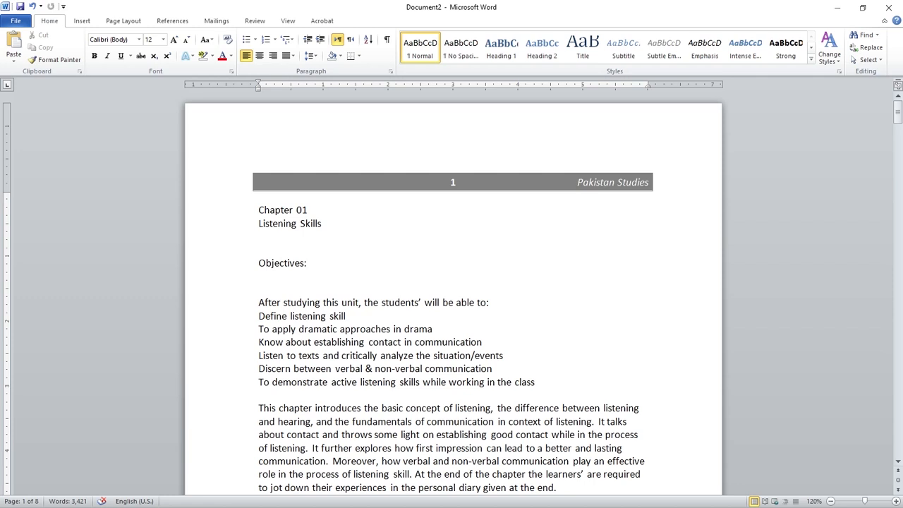
key(ctrl+a)
click(317, 210)
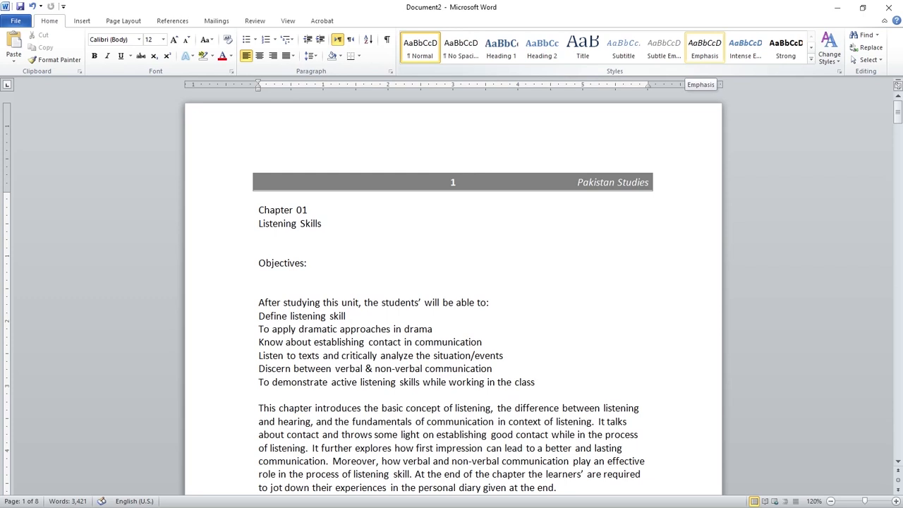
scroll(451, 297, down, 2)
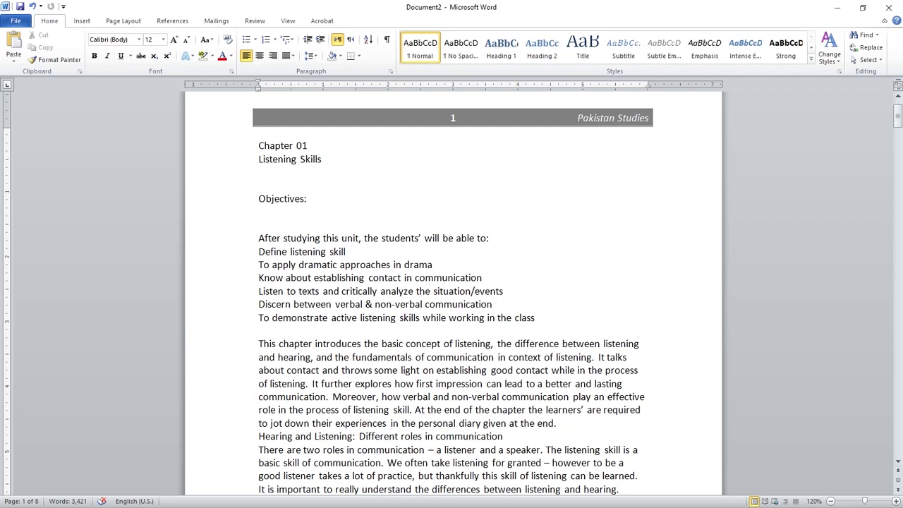
Remove all styles from the Quick Style gallery one by one, from Normal through List Paragraph
right_click(425, 45)
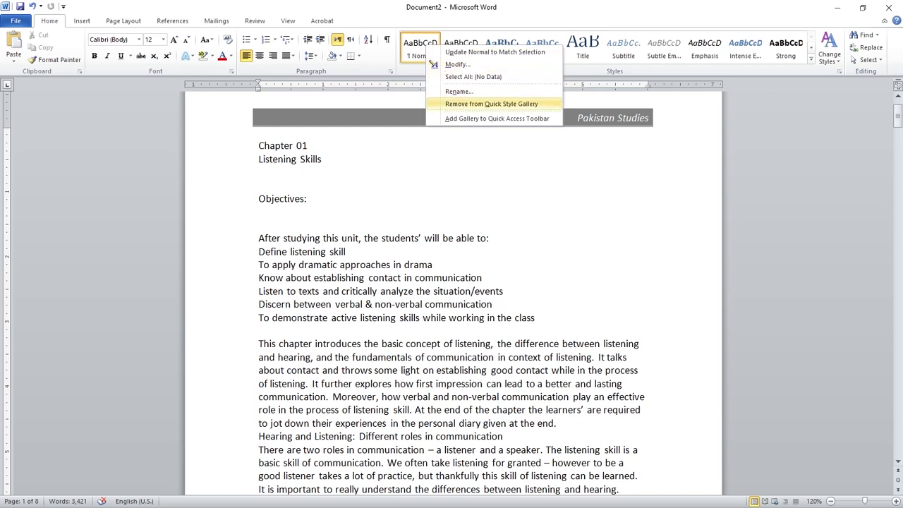
click(486, 103)
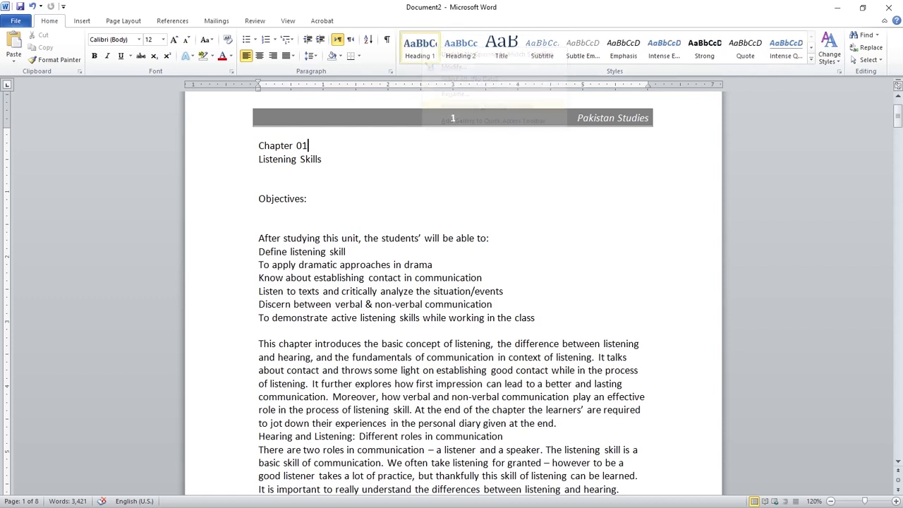
right_click(414, 40)
click(470, 98)
right_click(424, 54)
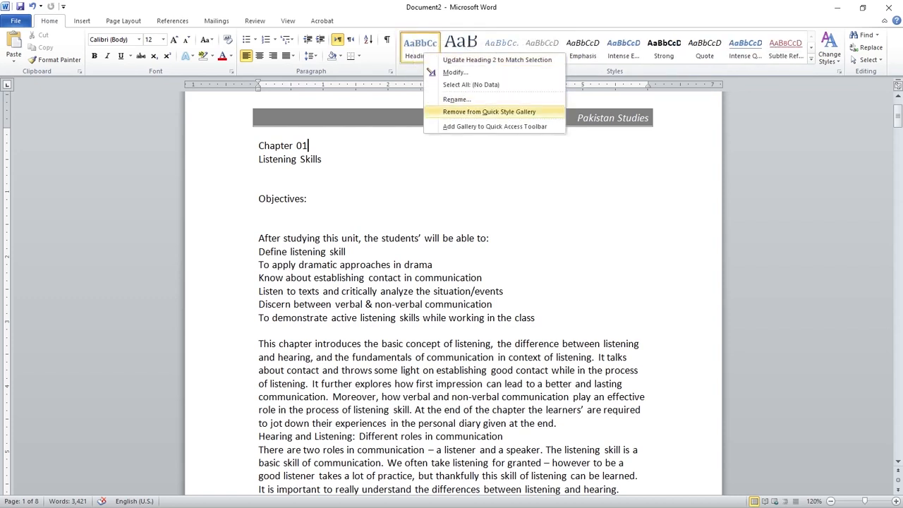
click(489, 112)
right_click(420, 49)
click(483, 115)
right_click(426, 50)
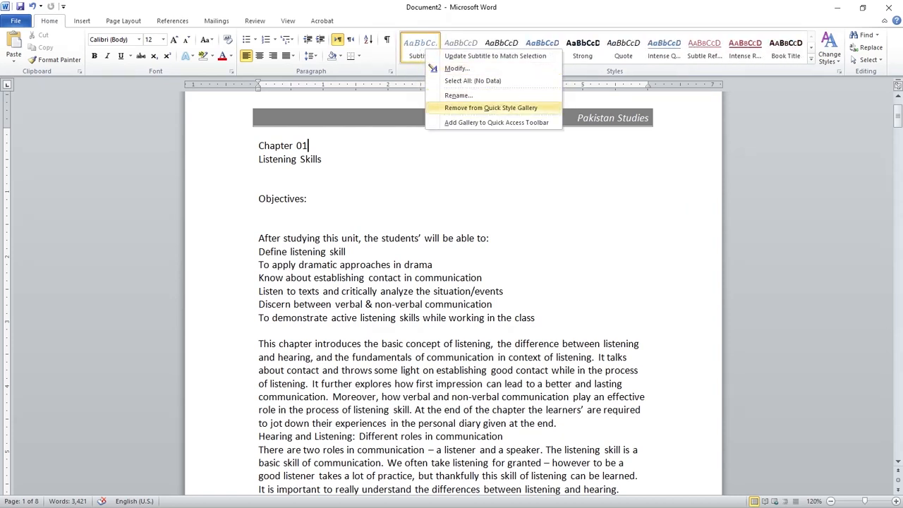
click(490, 107)
right_click(421, 46)
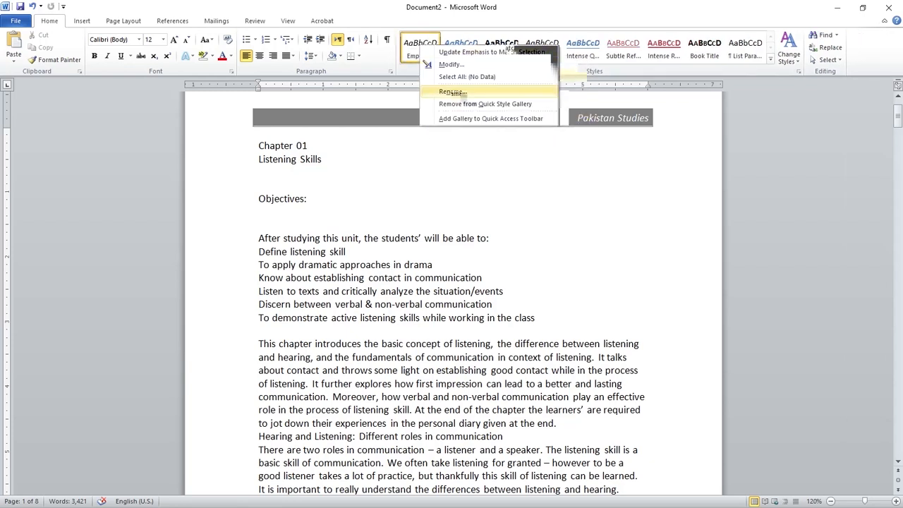
click(485, 104)
right_click(422, 46)
click(487, 104)
right_click(421, 47)
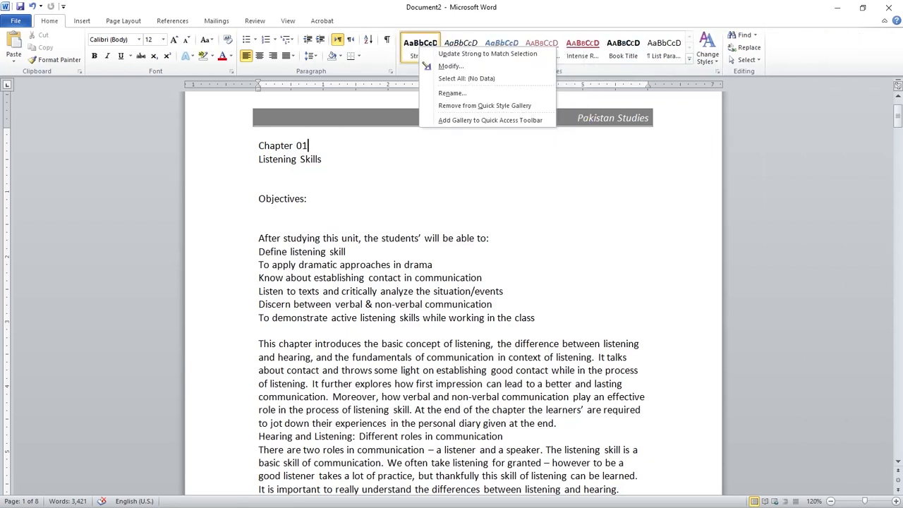
click(484, 105)
right_click(421, 47)
click(485, 105)
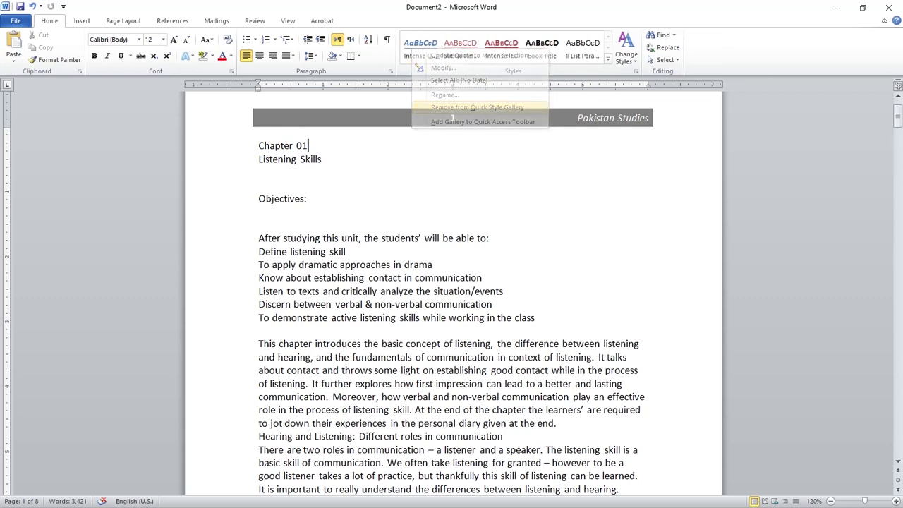
right_click(421, 47)
click(484, 105)
right_click(421, 46)
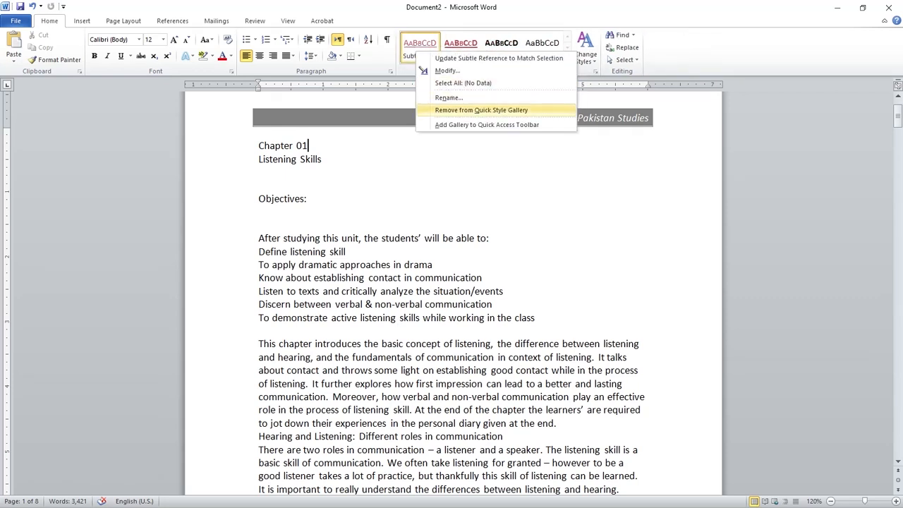
click(484, 105)
right_click(421, 46)
click(484, 105)
right_click(420, 47)
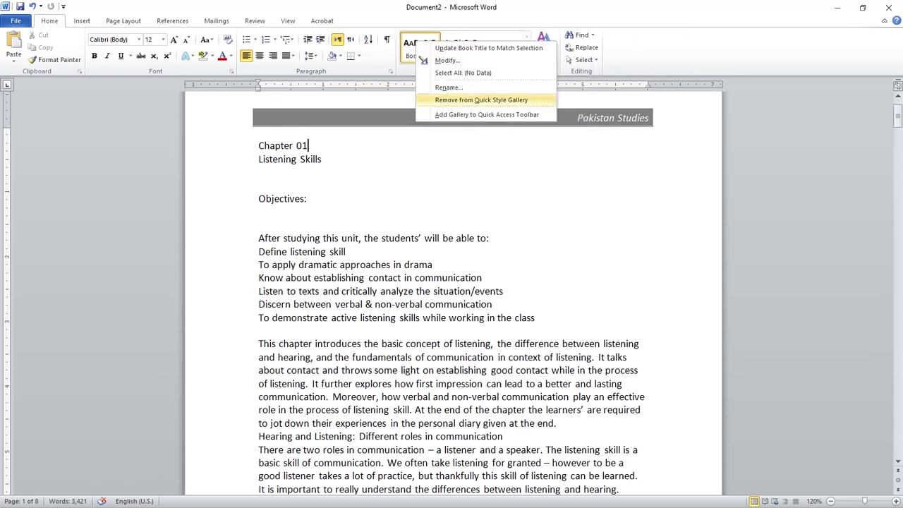
click(485, 100)
right_click(420, 47)
click(484, 106)
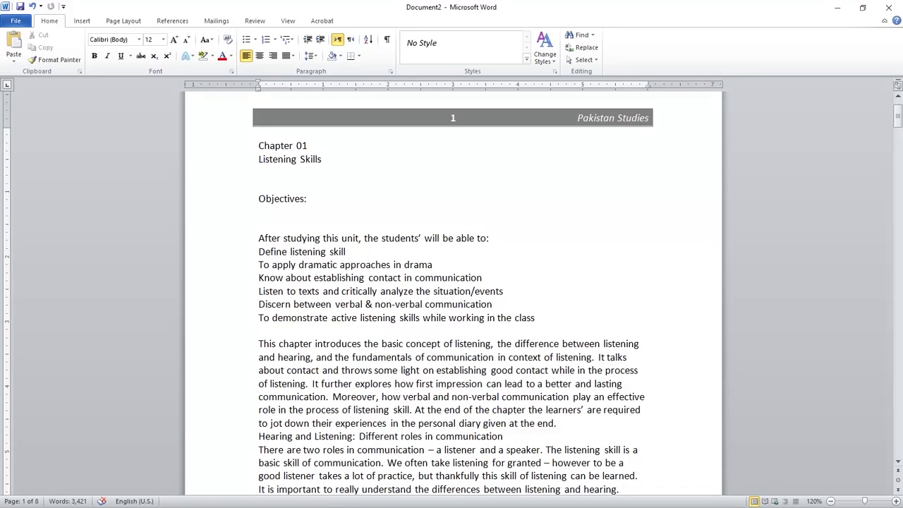
Set the font size of the document's entire body text to 14
scroll(453, 293, down, 3)
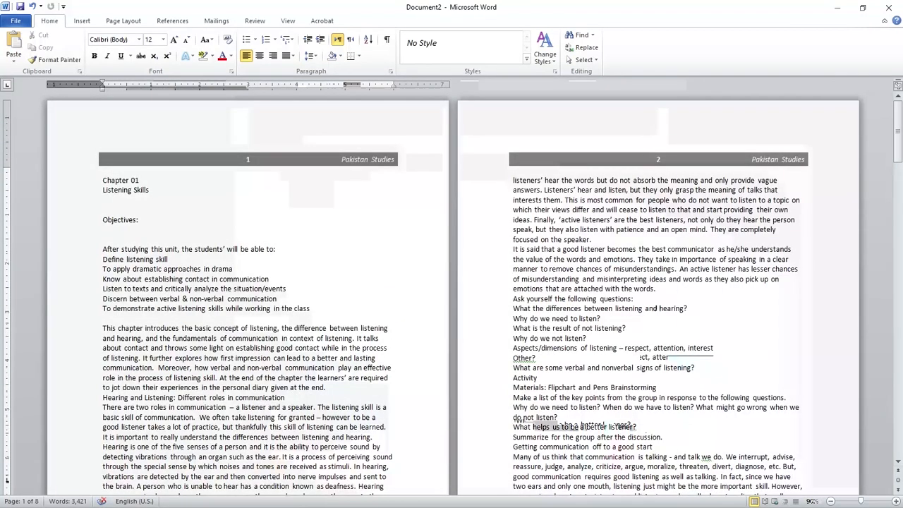
scroll(453, 293, up, 2)
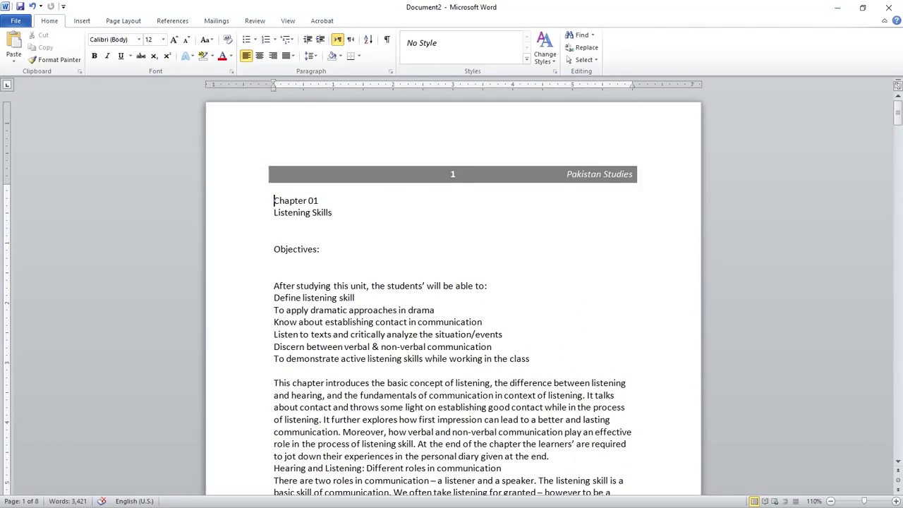
key(ctrl+a)
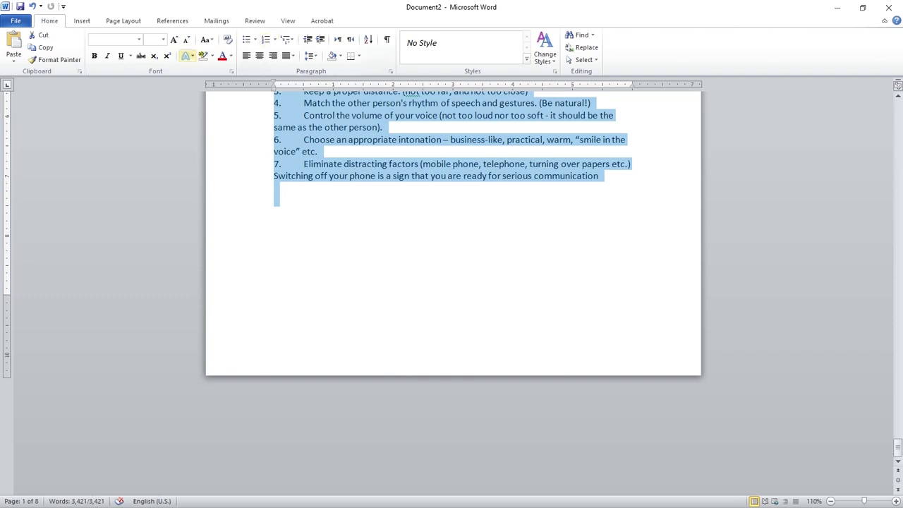
text(14)
key(Return)
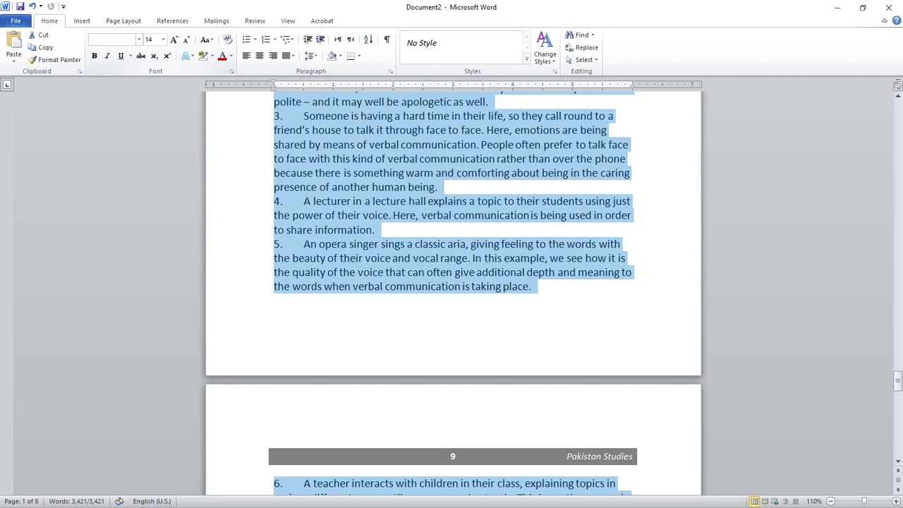
Make the "Chapter 01" line at the start of the document bold and italic with font size 16
scroll(451, 292, up, 8)
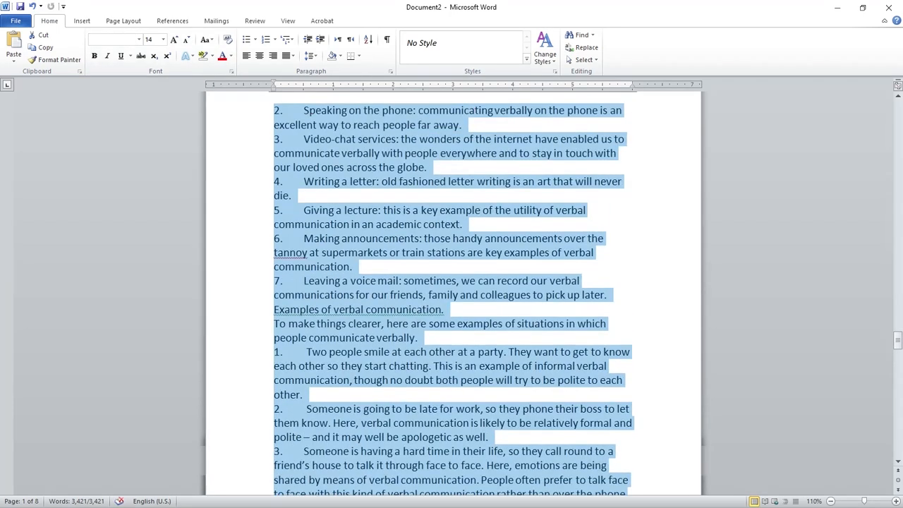
key(ctrl+Home)
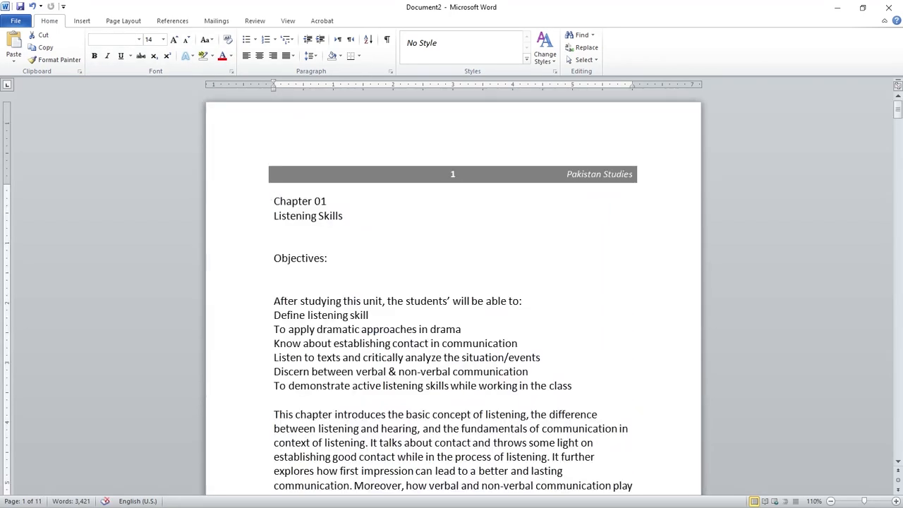
click(308, 201)
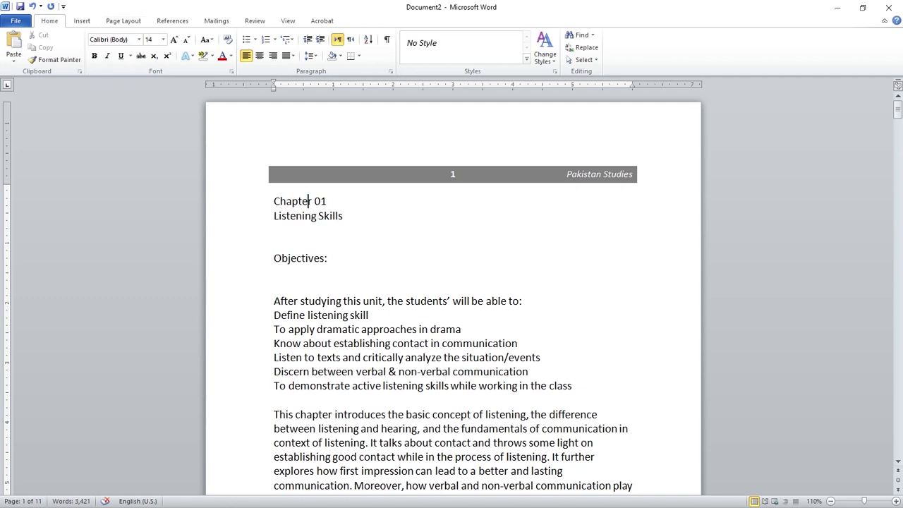
key(End)
key(shift+Home)
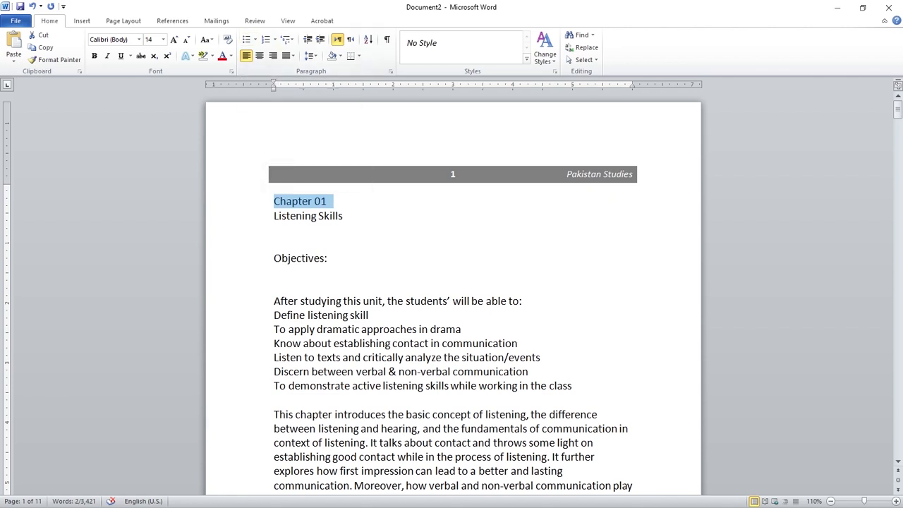
key(ctrl+i)
key(ctrl+b)
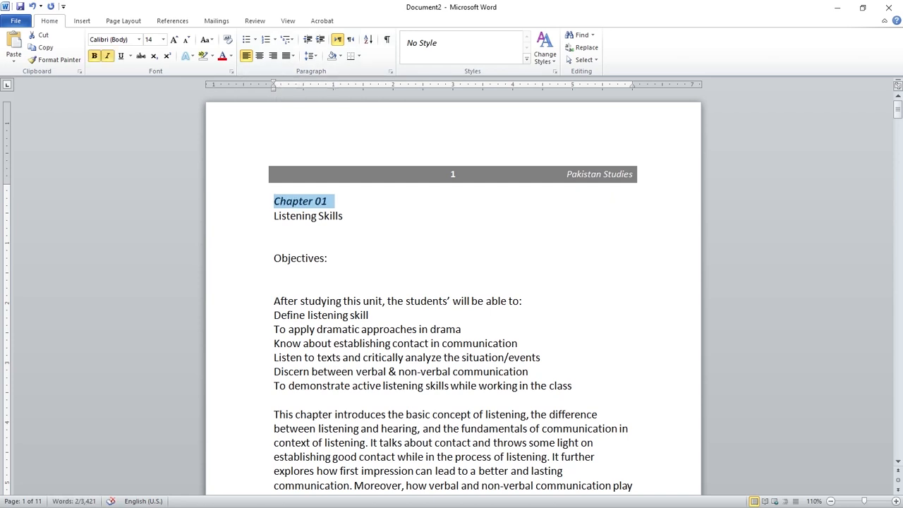
key(ctrl+shift+period)
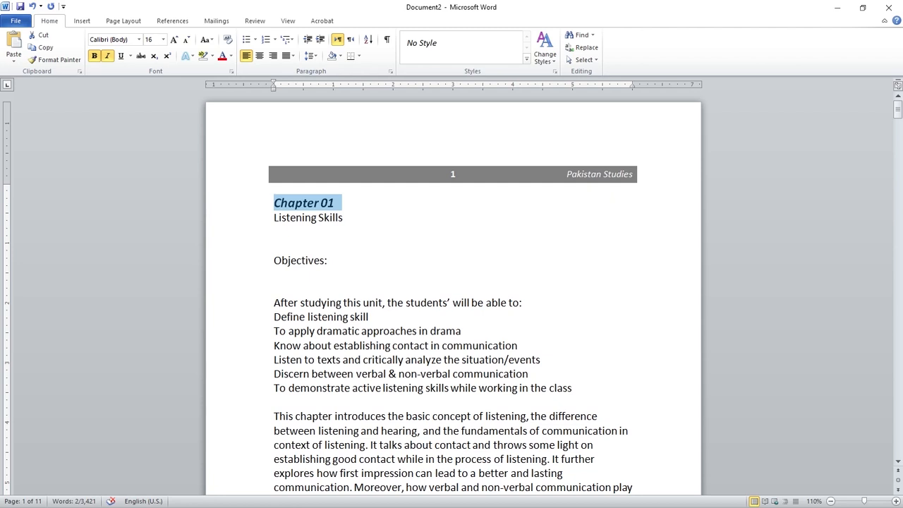
Apply light gray paragraph shading to the "Chapter 01" line
click(340, 56)
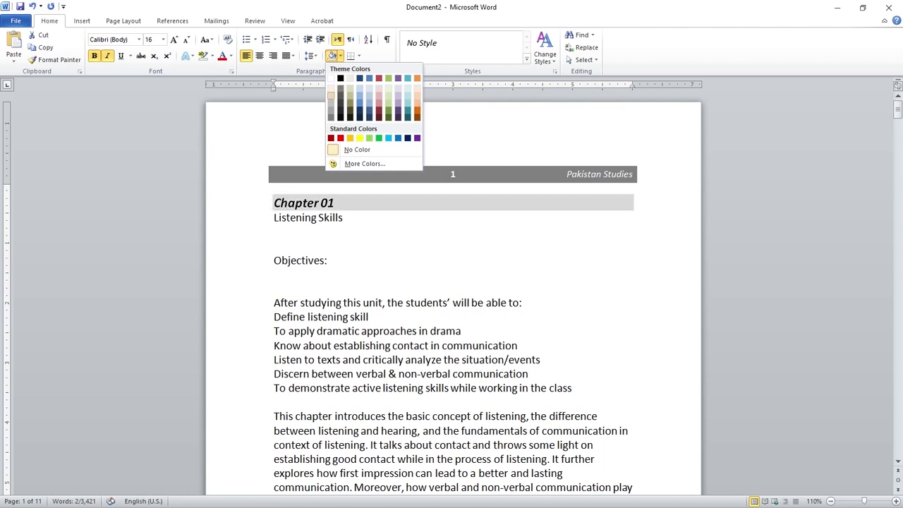
click(331, 96)
click(277, 246)
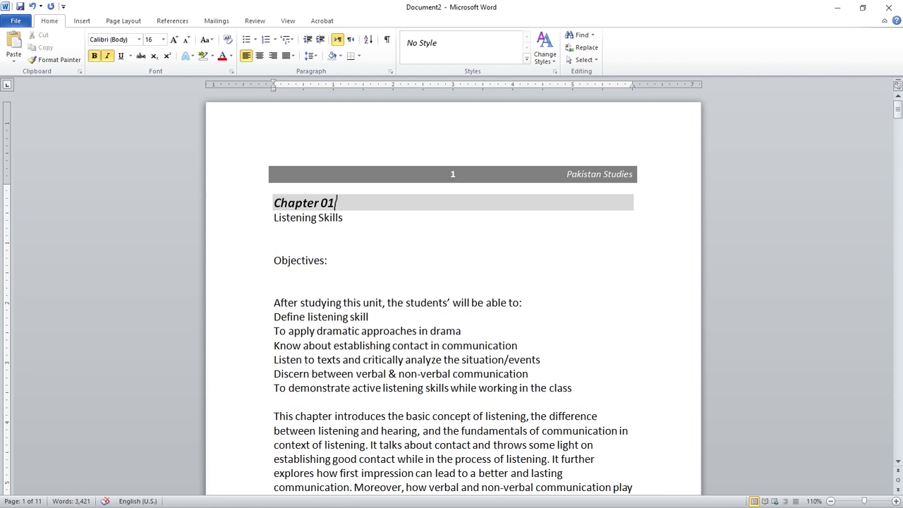
Set the paragraph spacing before and after the "Chapter 01" line to 1 pt and insert a blank line below it
click(390, 72)
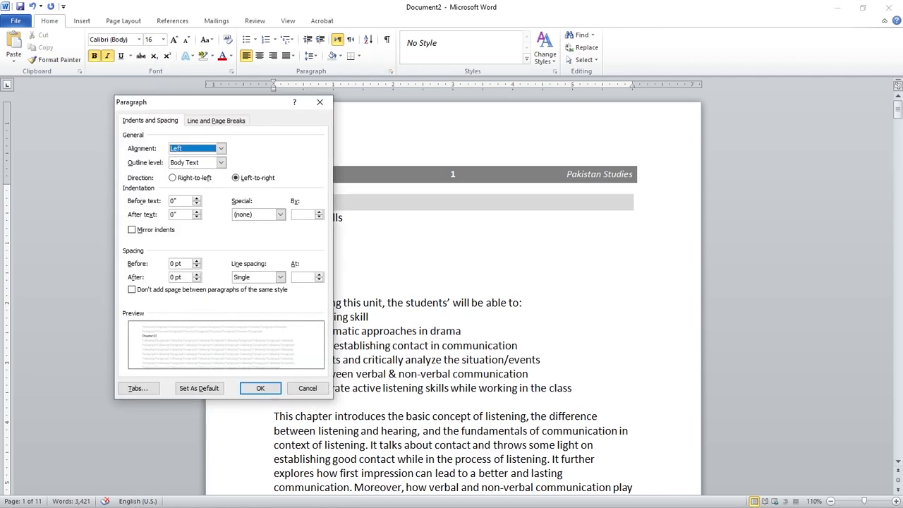
double_click(173, 264)
text(1)
key(Tab)
text(1)
key(Return)
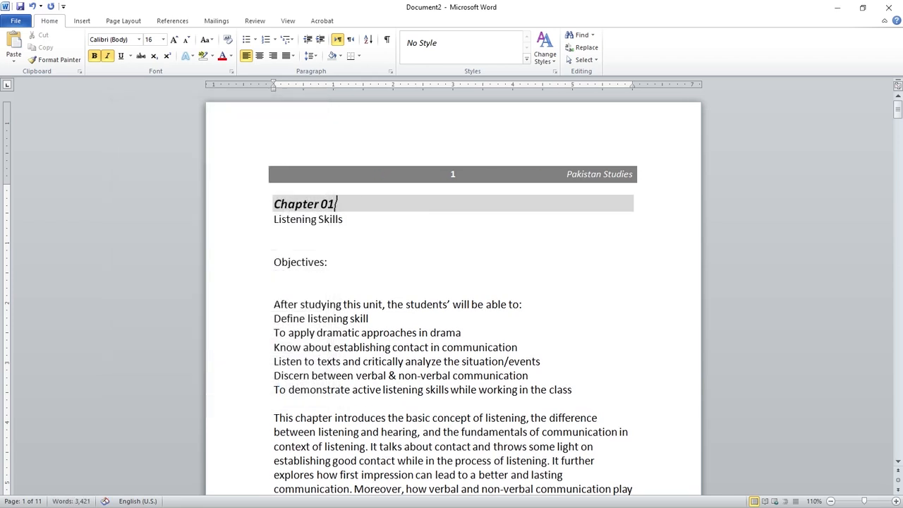
click(343, 219)
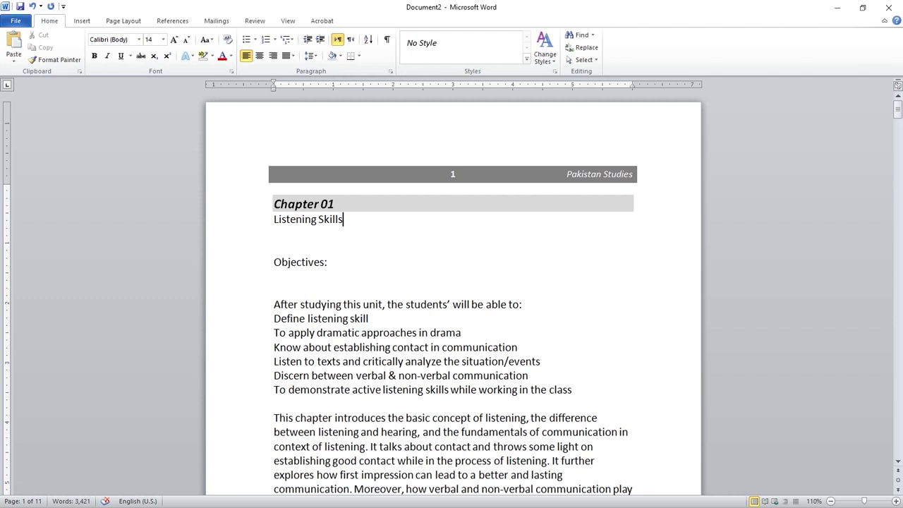
key(Up)
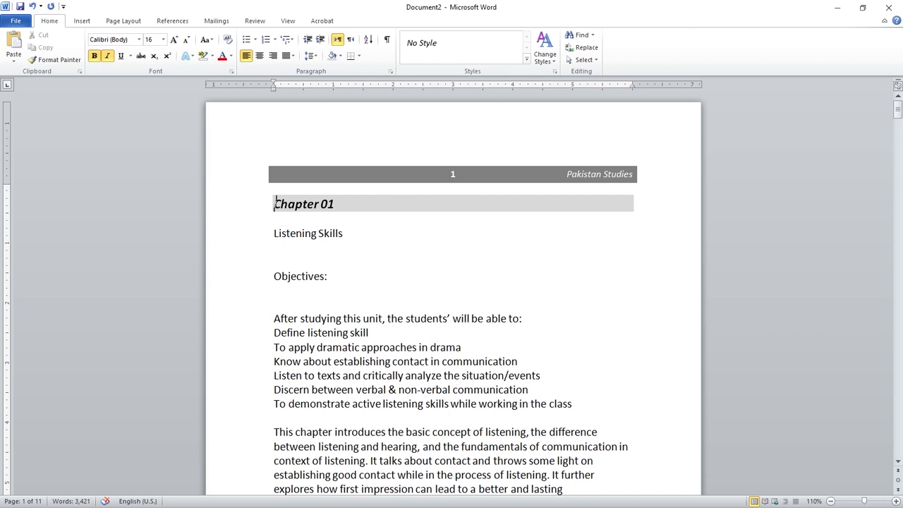
Create a new style named "Chapter Name" from the "Chapter 01" line's formatting and add it to the Quick Style list
click(527, 58)
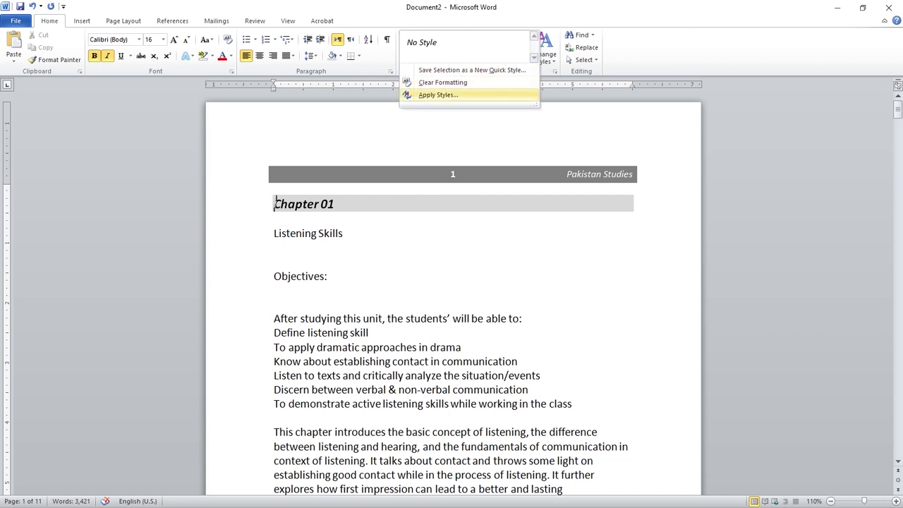
click(437, 94)
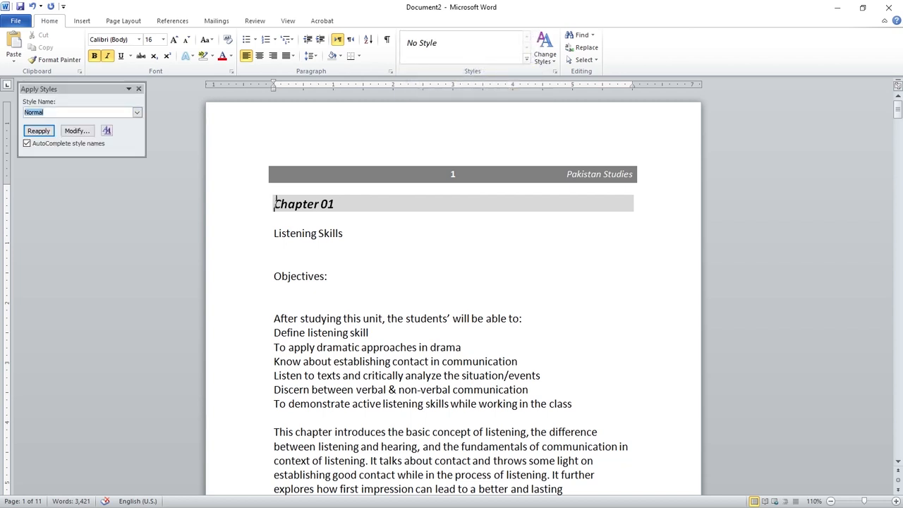
text(Chapter Name)
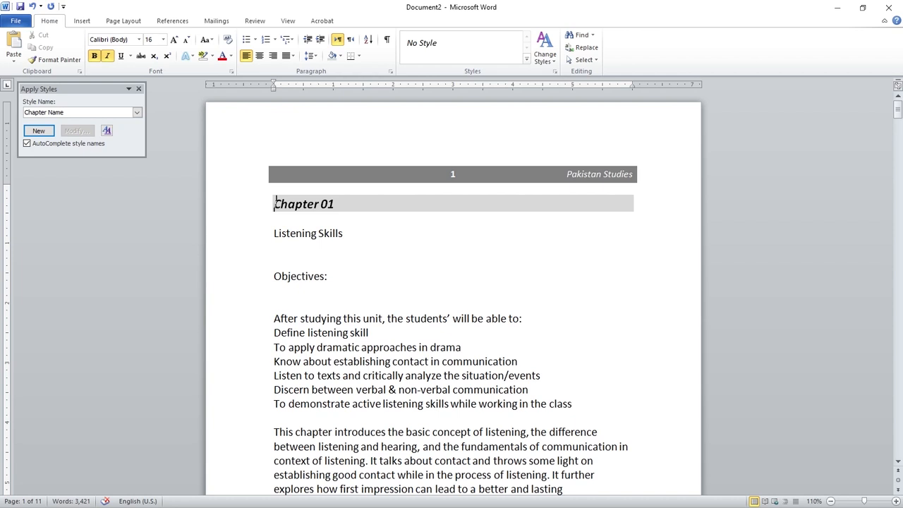
key(Return)
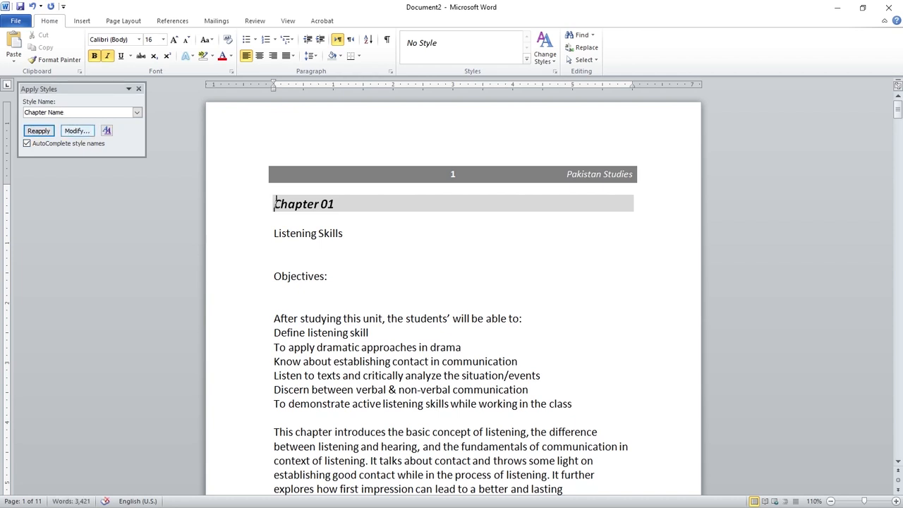
click(76, 131)
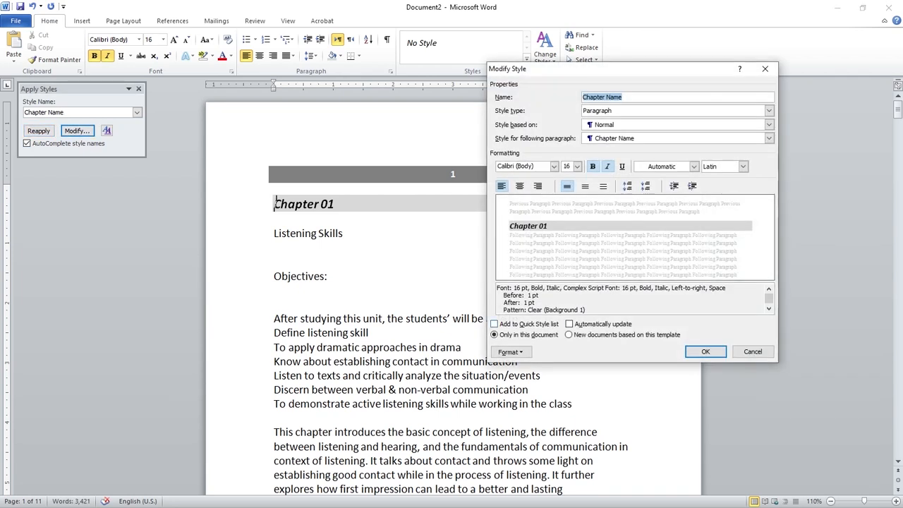
click(494, 324)
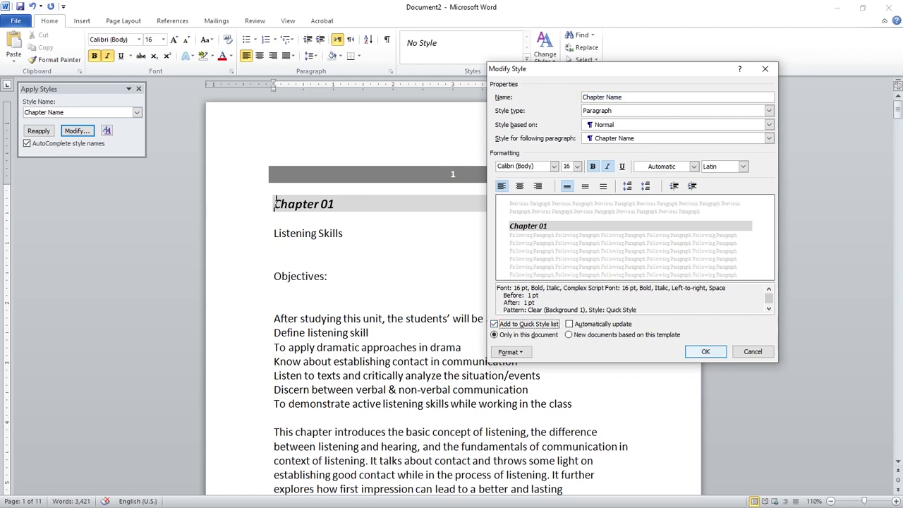
click(706, 351)
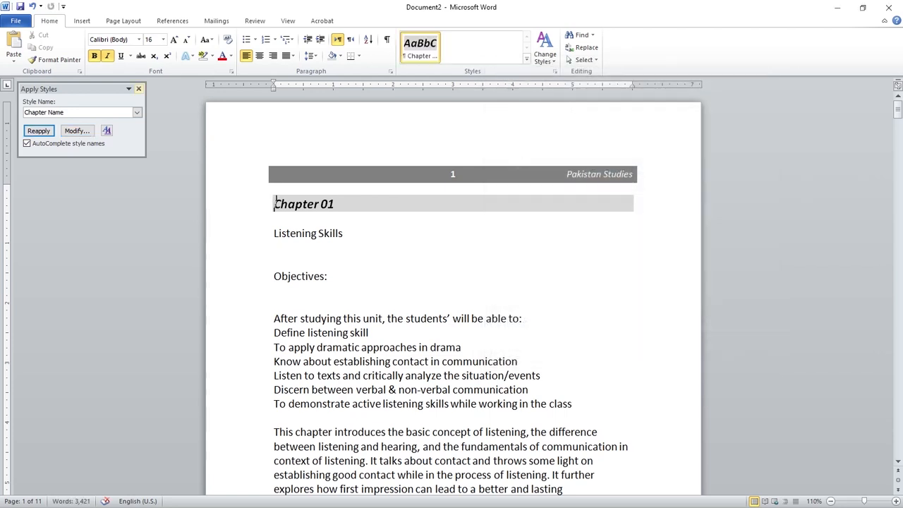
click(139, 89)
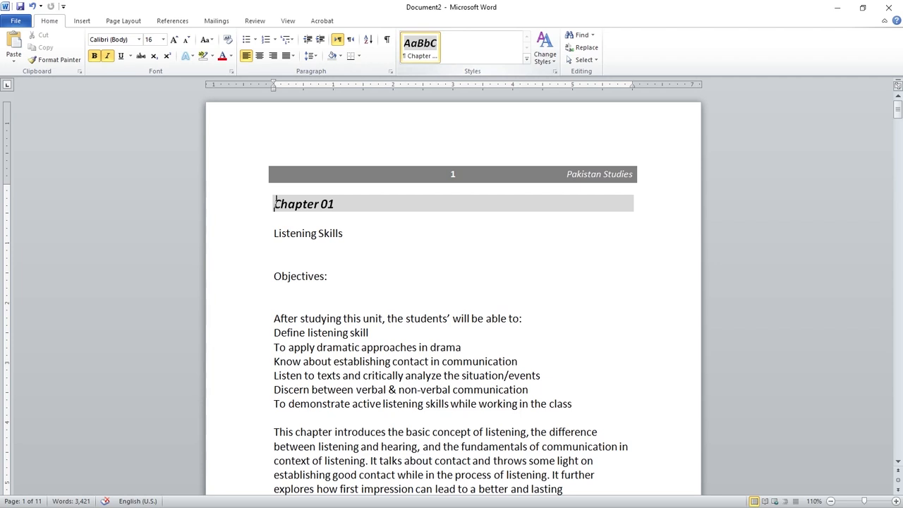
Apply the Chapter Name style to the "Listening Skills" and "Objectives:" lines and delete one blank line between them
click(319, 234)
click(420, 46)
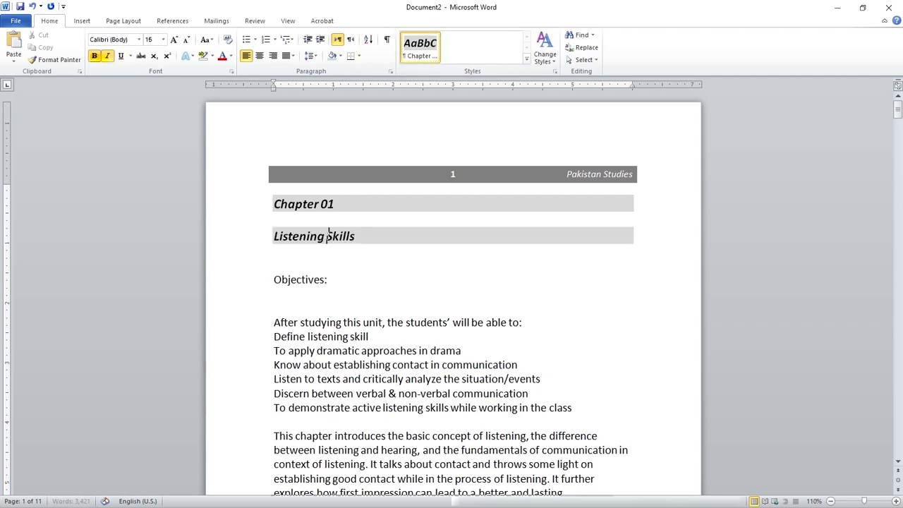
click(321, 279)
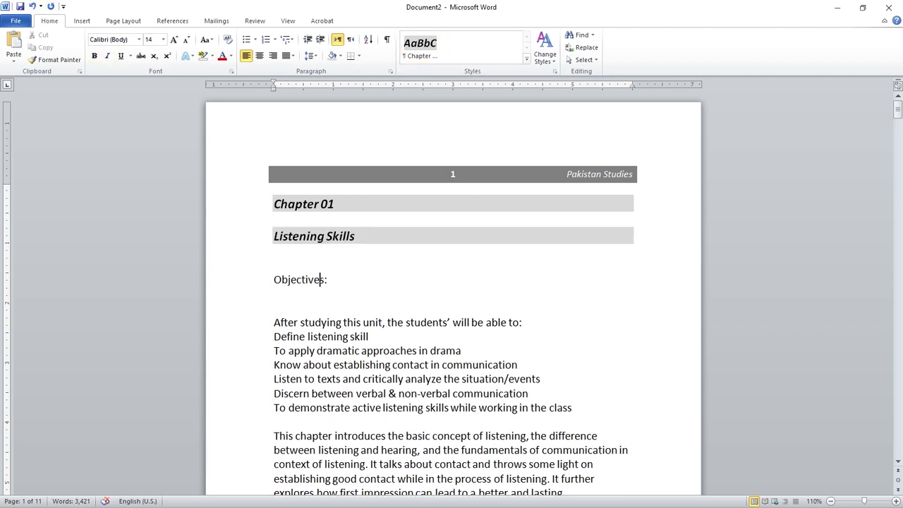
key(F4)
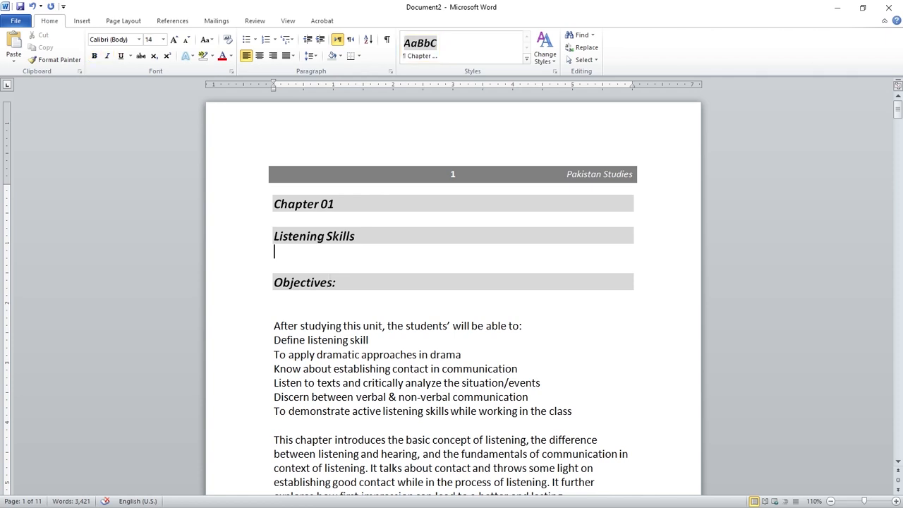
key(Delete)
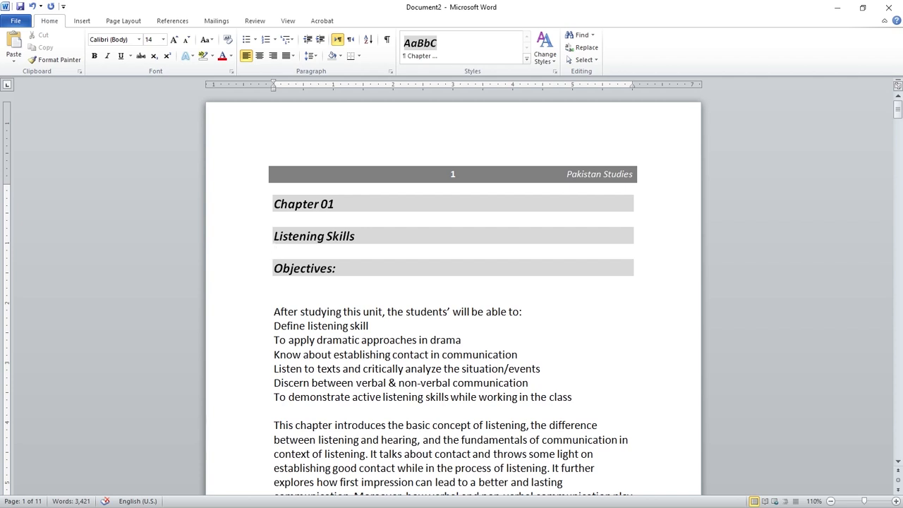
Modify the Chapter Name style to use font size 14
click(335, 204)
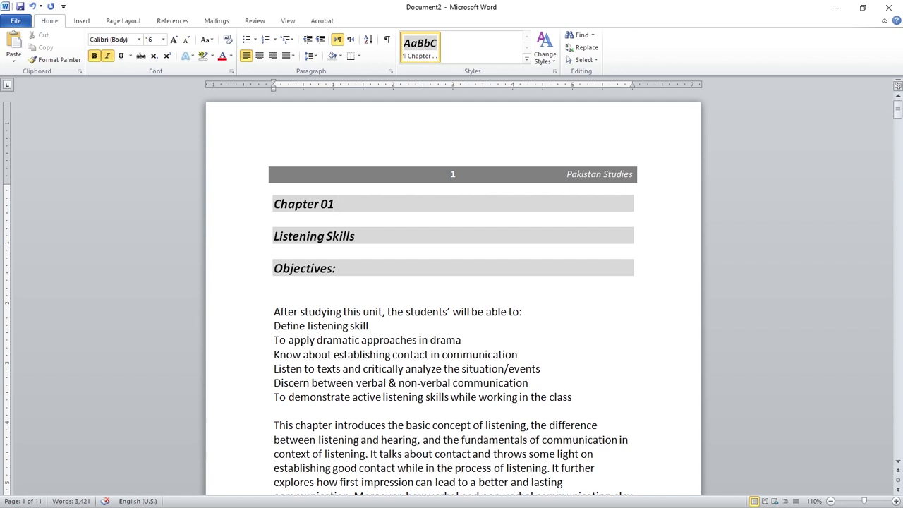
right_click(428, 48)
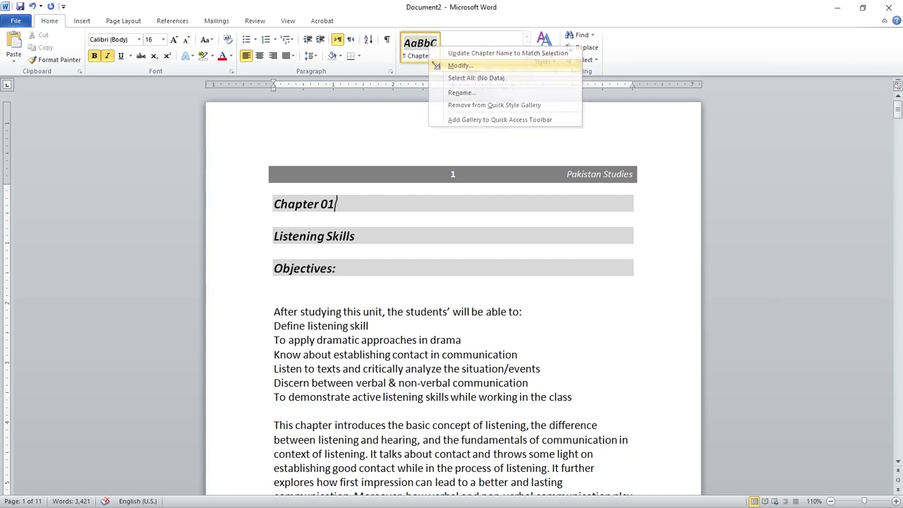
click(460, 66)
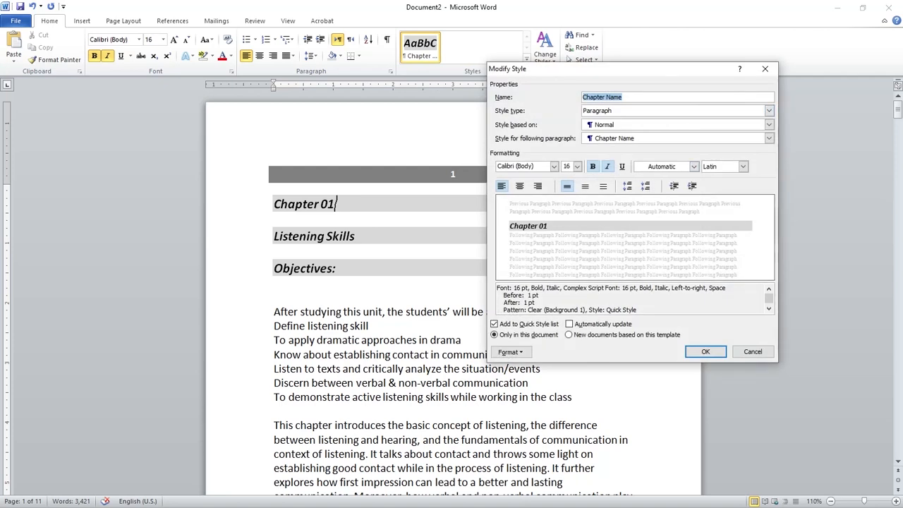
drag(649, 69, 614, 68)
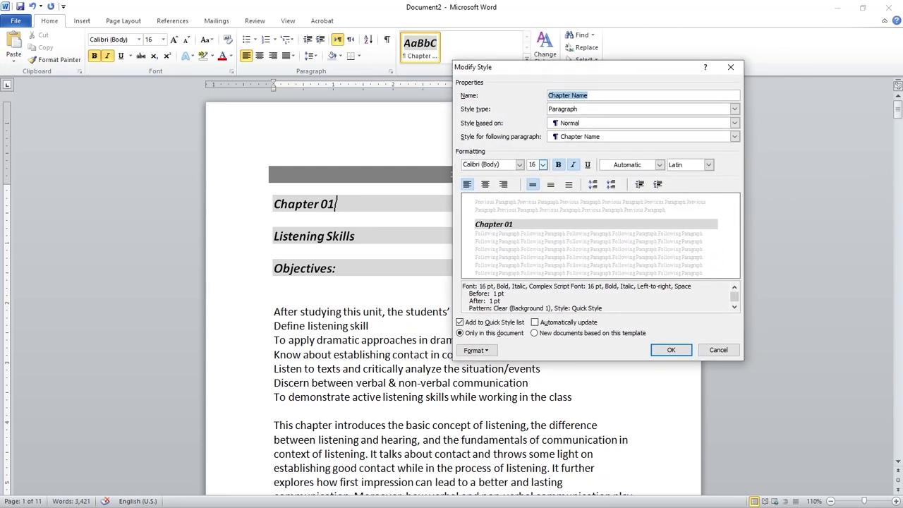
text(14)
key(Return)
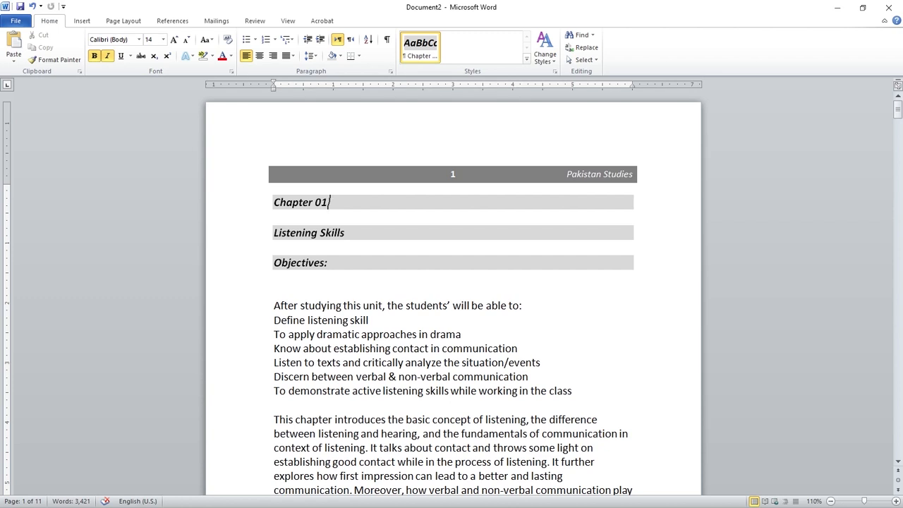
Cycle the letter case of the "Listening Skills" line through uppercase and lowercase back to capitalized words
click(339, 233)
click(274, 233)
key(shift+Left)
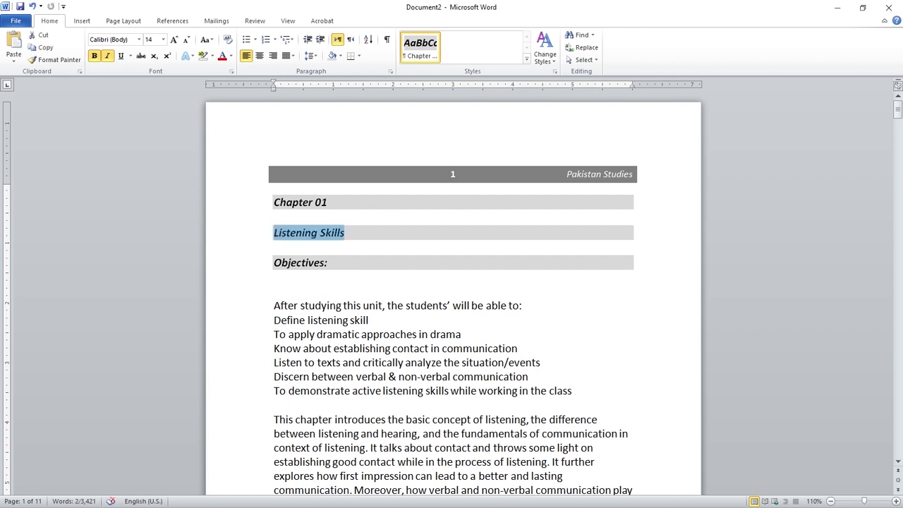
key(shift+F3)
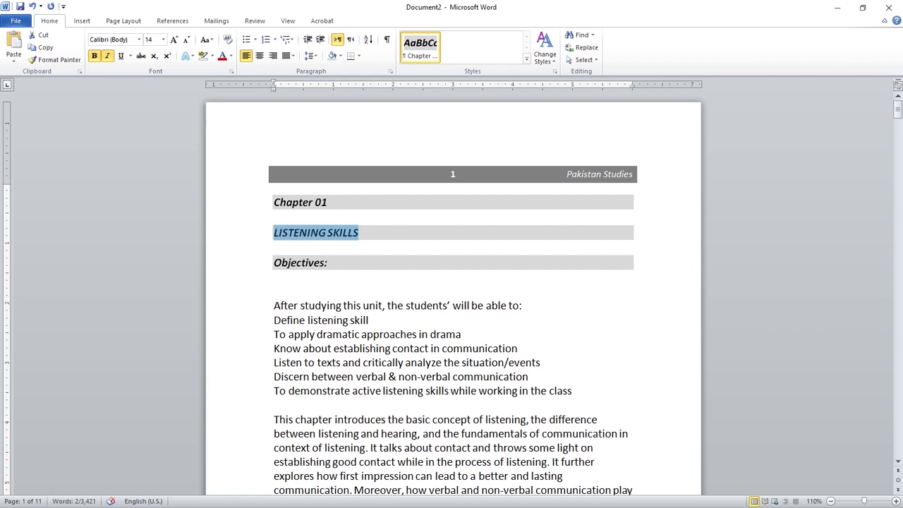
key(shift+F3)
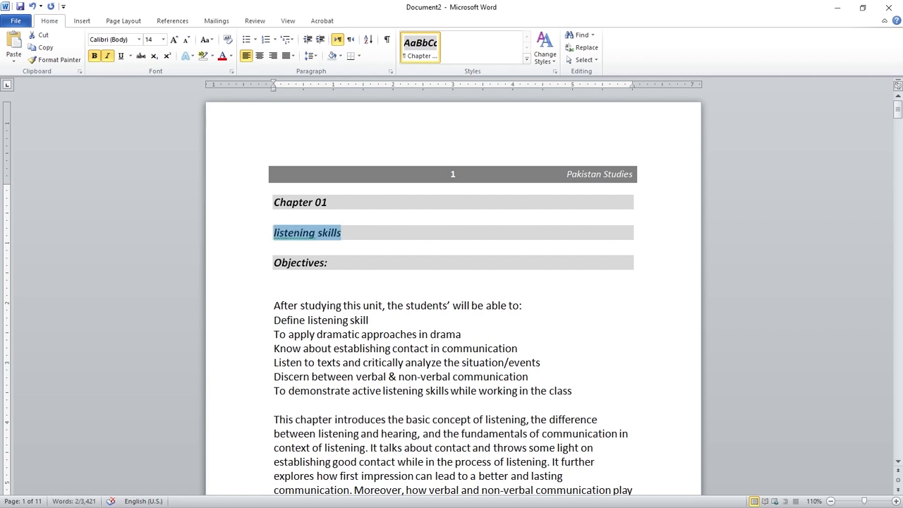
key(shift+F3)
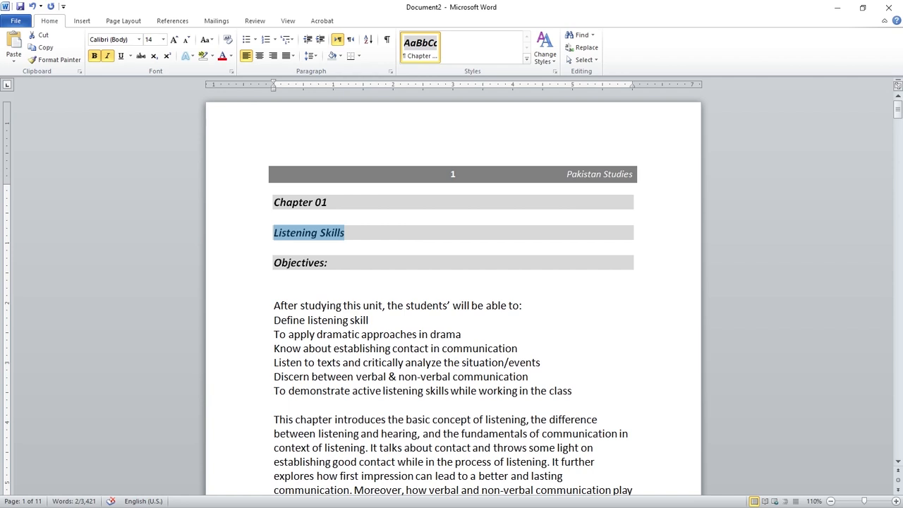
key(Home)
key(shift+End)
Apply the Chapter Name style to the "After studying this unit" and "Define listening skill" lines
click(275, 306)
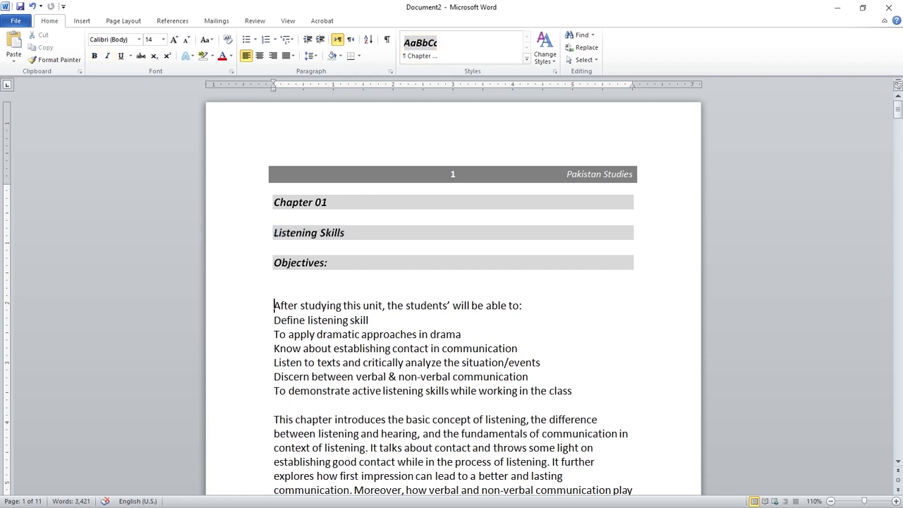
drag(274, 306, 381, 320)
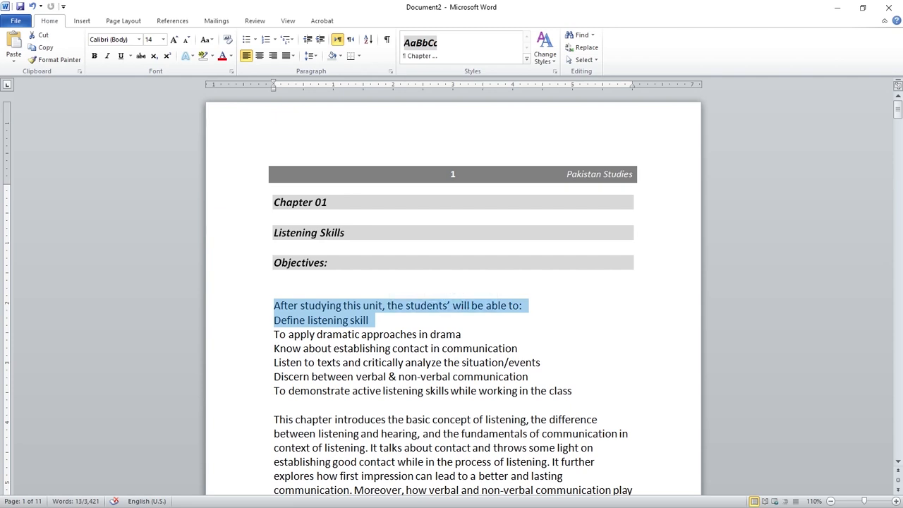
click(421, 48)
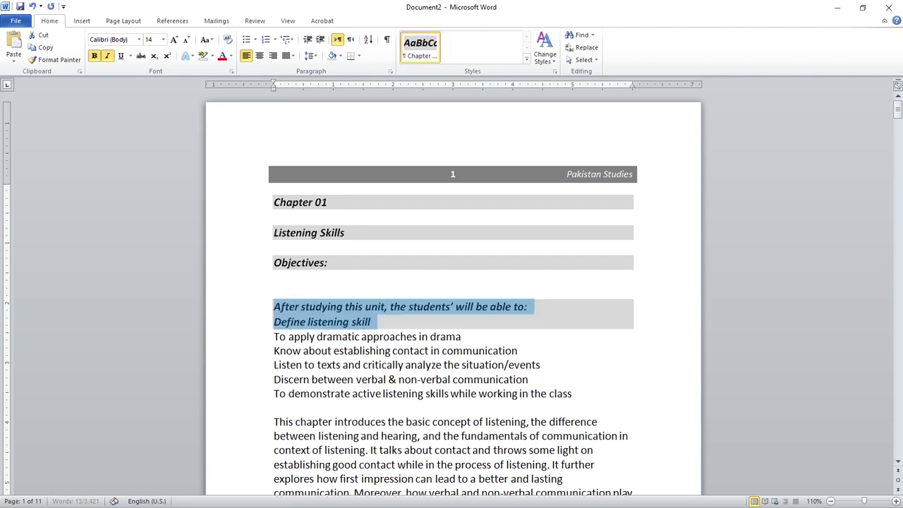
Undo all style applications, letter case changes, the style's size change and the blank line deletion made since creating the Chapter Name style
click(275, 278)
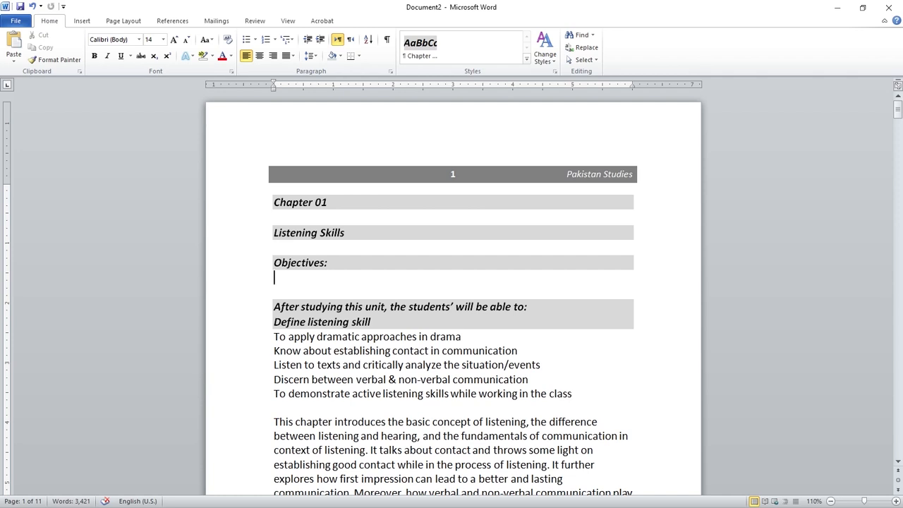
key(ctrl+z)
key(ctrl+z)
key(ctrl+z)
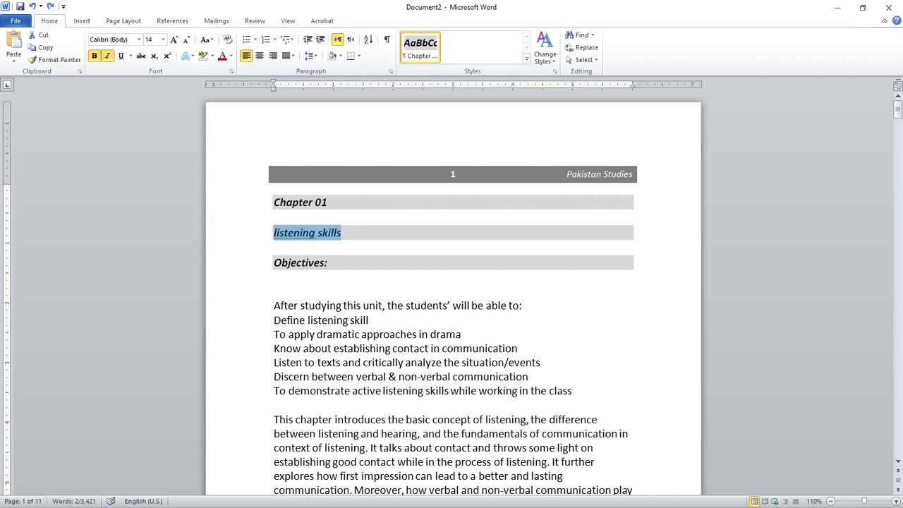
key(ctrl+z)
key(ctrl+z)
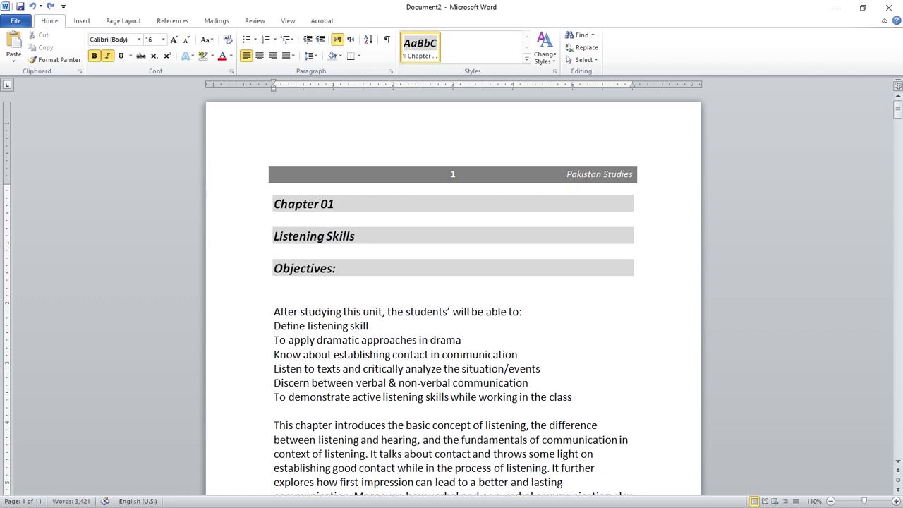
key(ctrl+z)
key(ctrl+z)
key(ctrl+z)
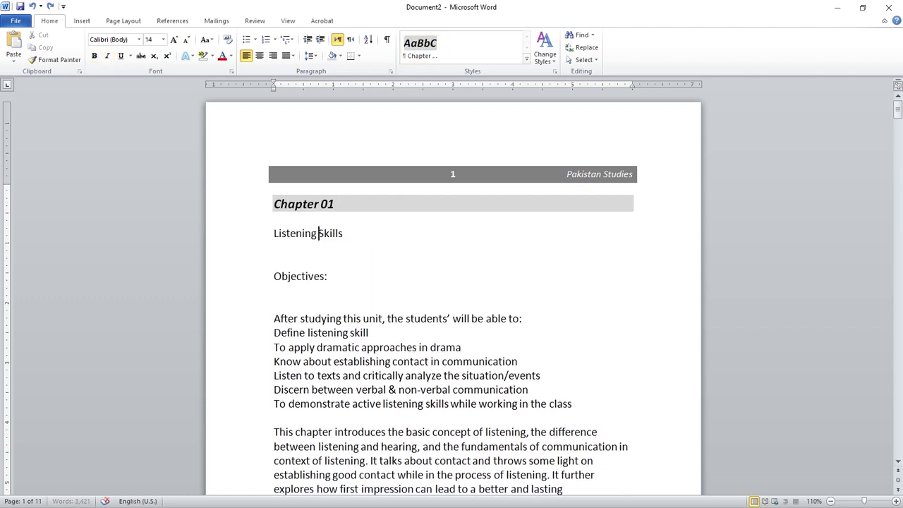
Set the font size of the "Listening Skills" line to 28
click(328, 276)
click(343, 233)
click(274, 220)
key(shift+End)
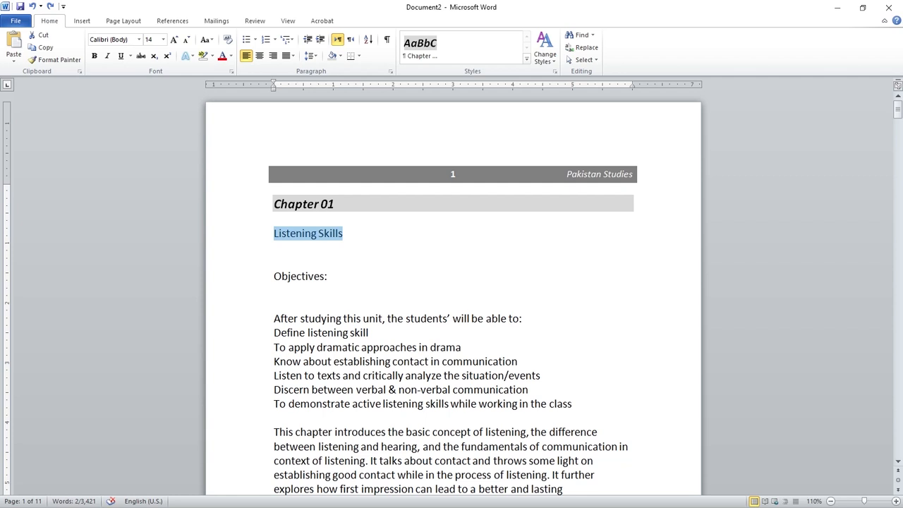
click(162, 39)
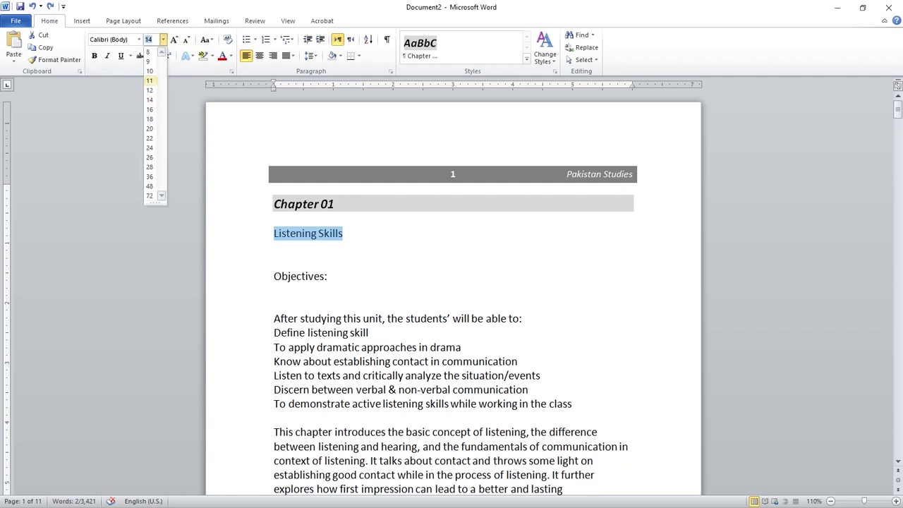
click(149, 166)
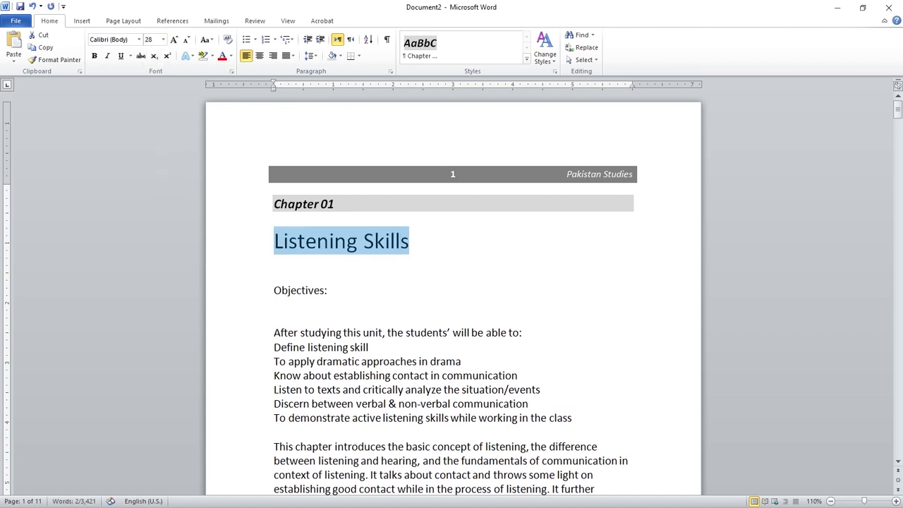
Center the "Listening Skills" line and make it bold
key(ctrl+e)
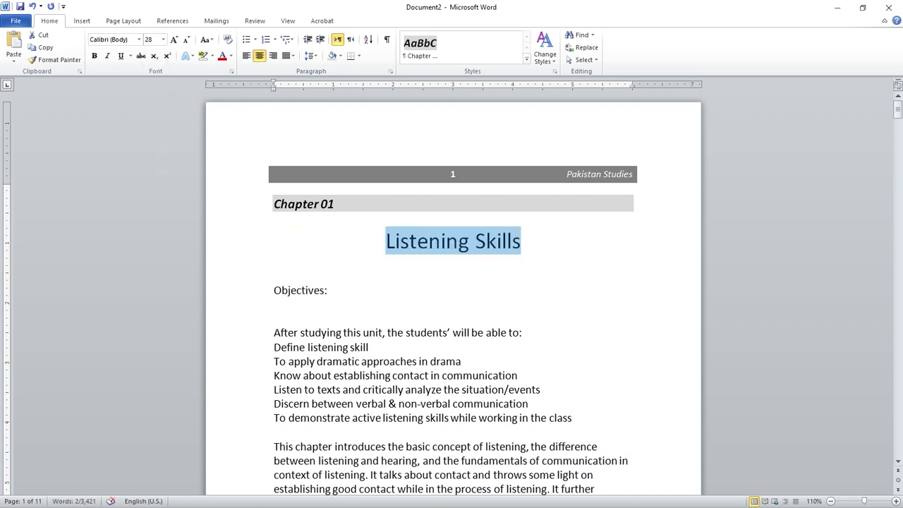
click(335, 204)
click(274, 219)
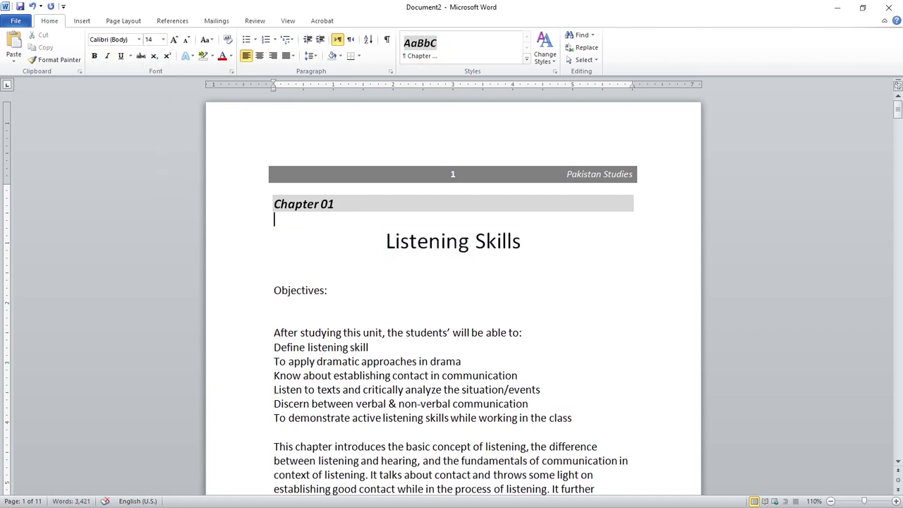
click(386, 241)
key(shift+End)
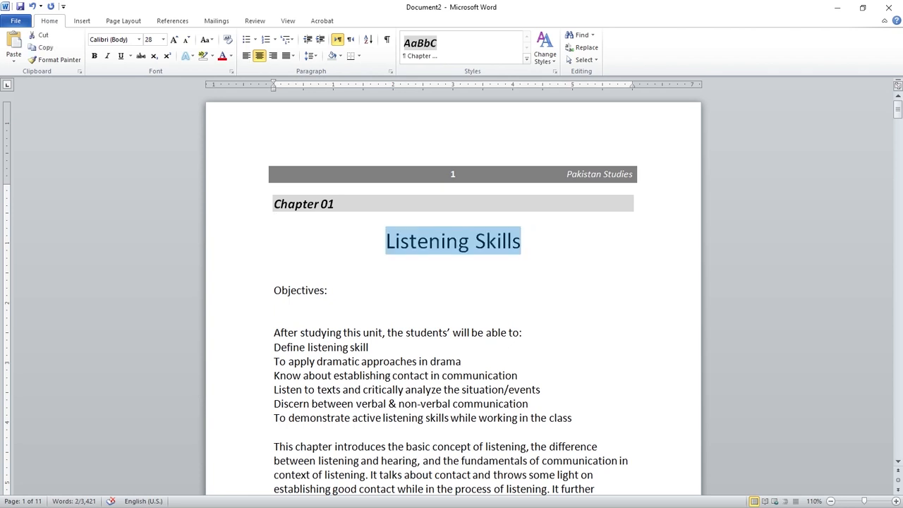
key(ctrl+b)
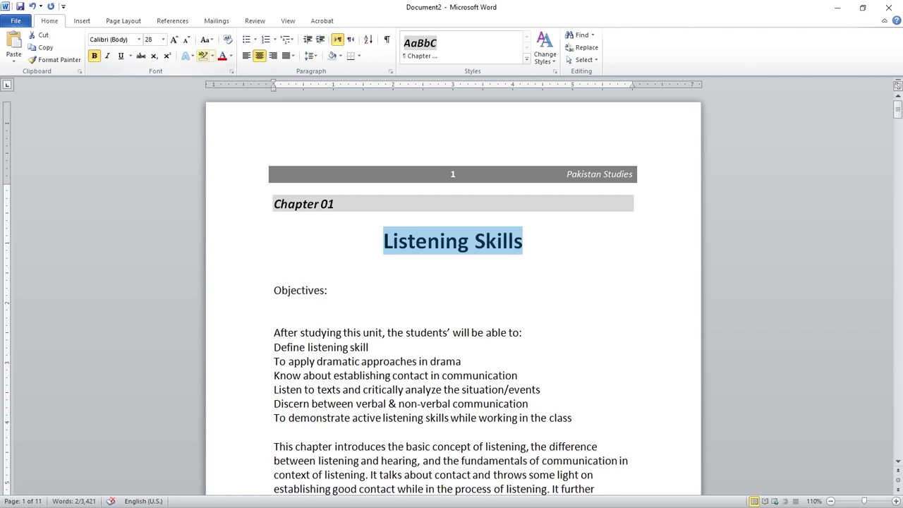
Add a downward outer shadow text effect to the "Listening Skills" title
click(187, 56)
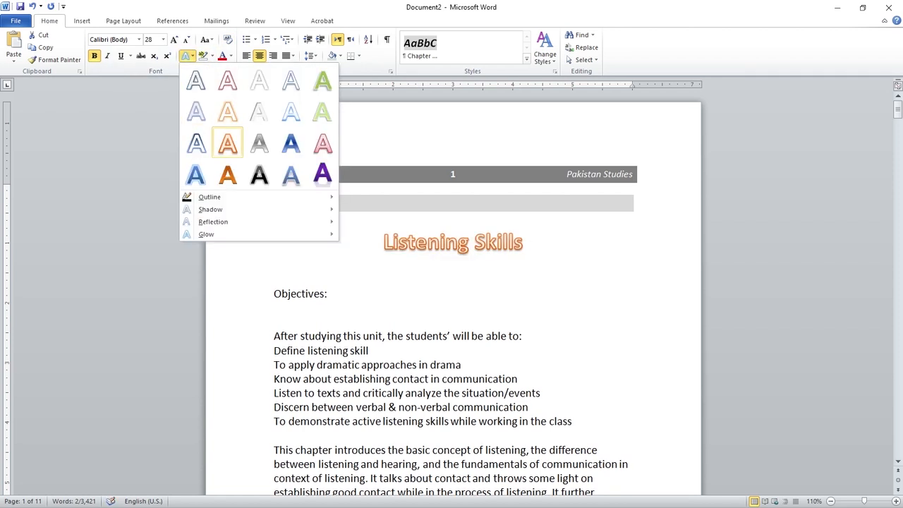
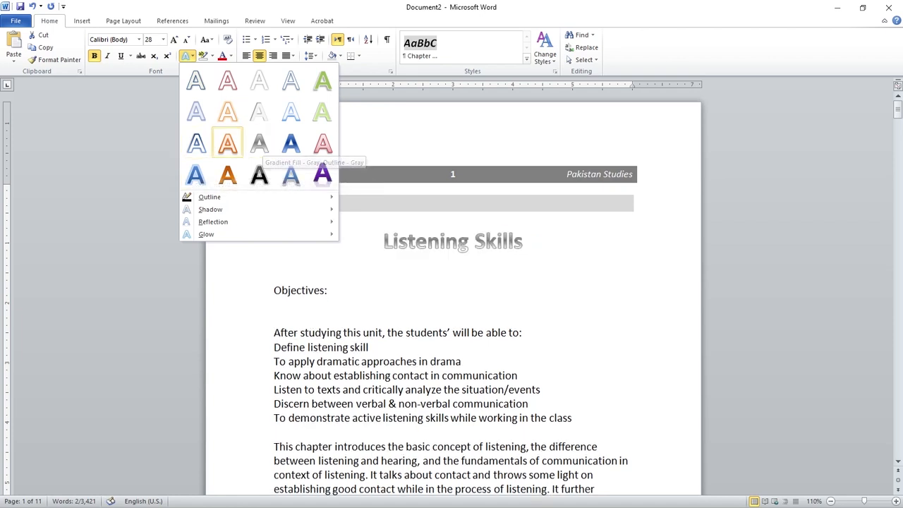
mouse_move(209, 197)
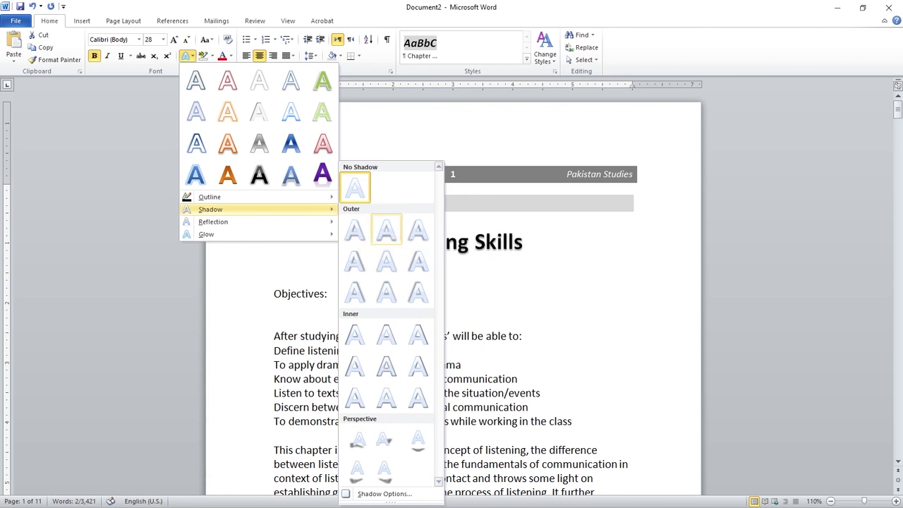
click(386, 230)
click(276, 280)
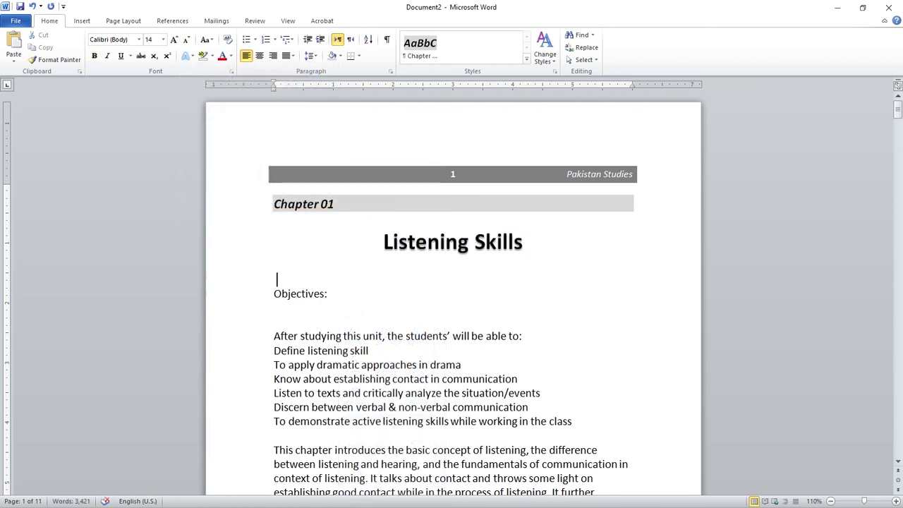
Create a style named Chapter Main from the "Listening Skills" title and add it to the Quick Style list
click(469, 241)
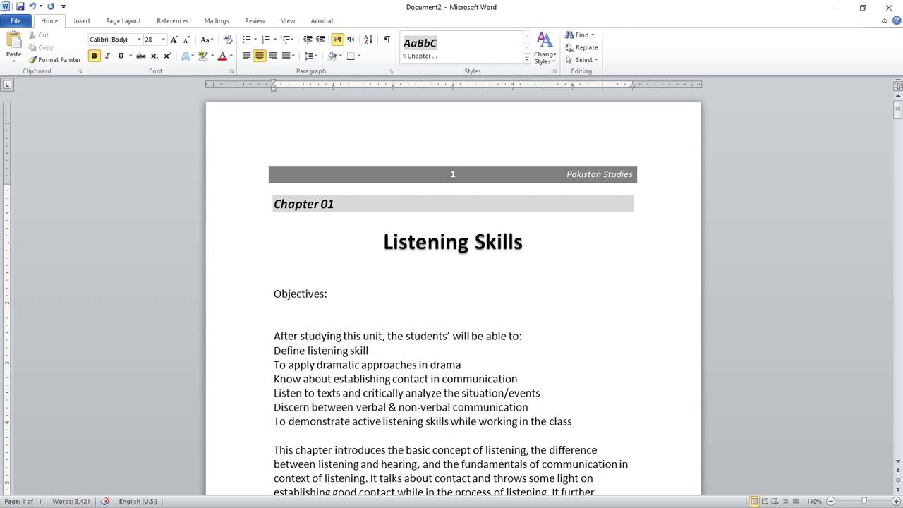
click(526, 58)
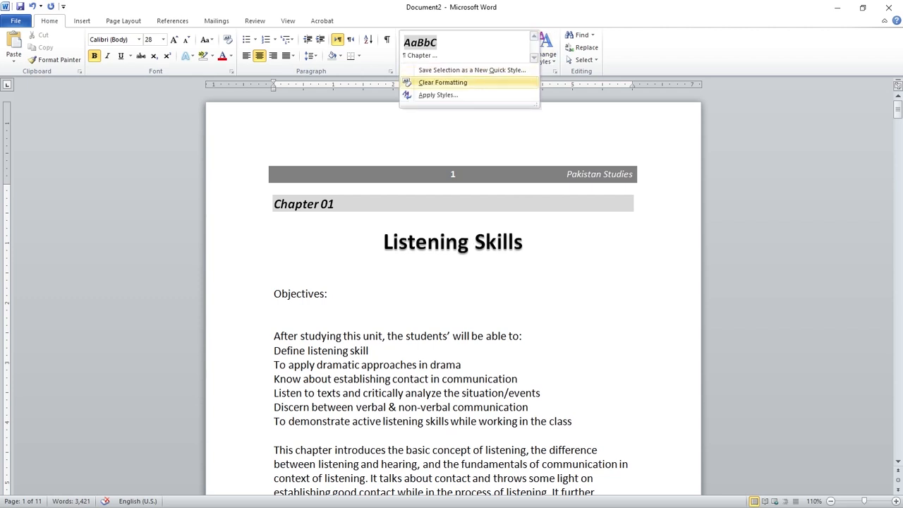
click(437, 95)
text(C)
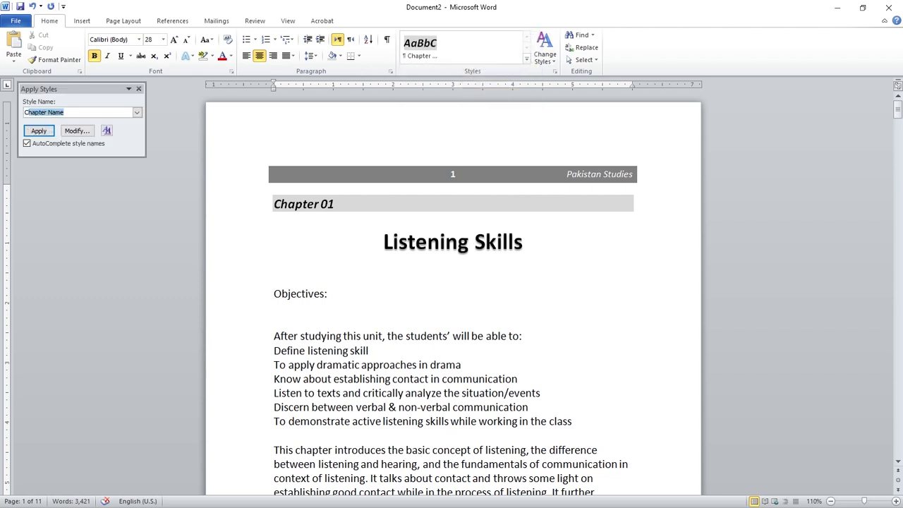
text(hapter Main)
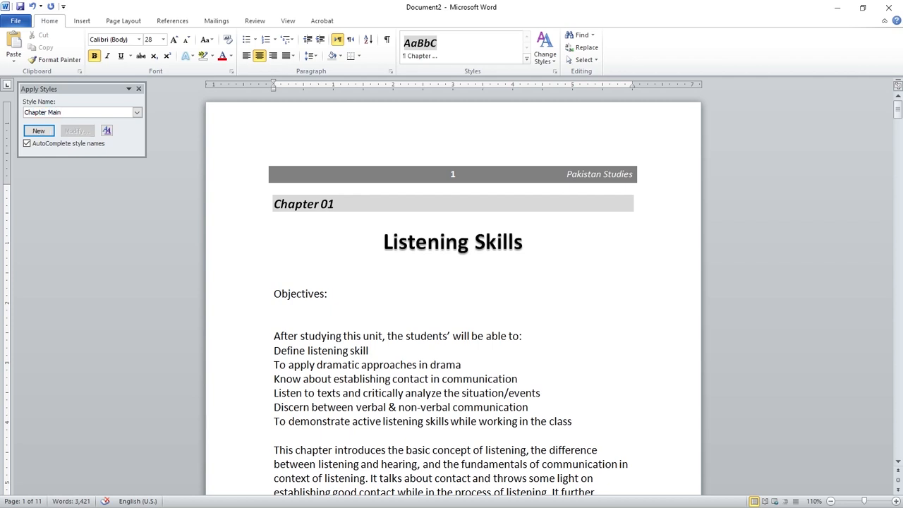
key(Return)
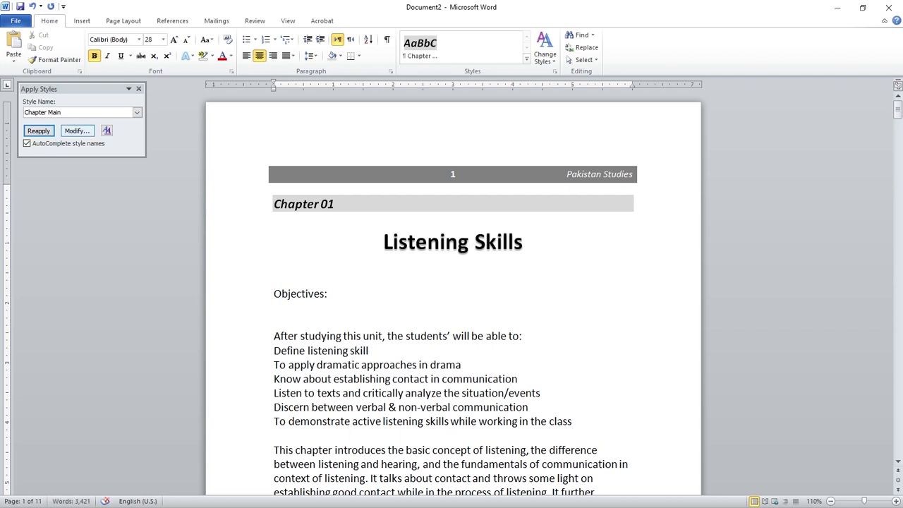
click(78, 130)
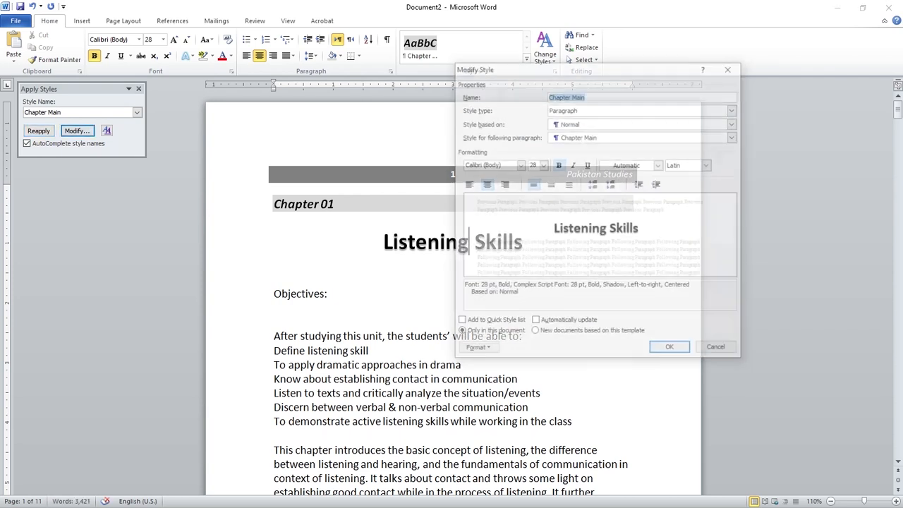
click(460, 323)
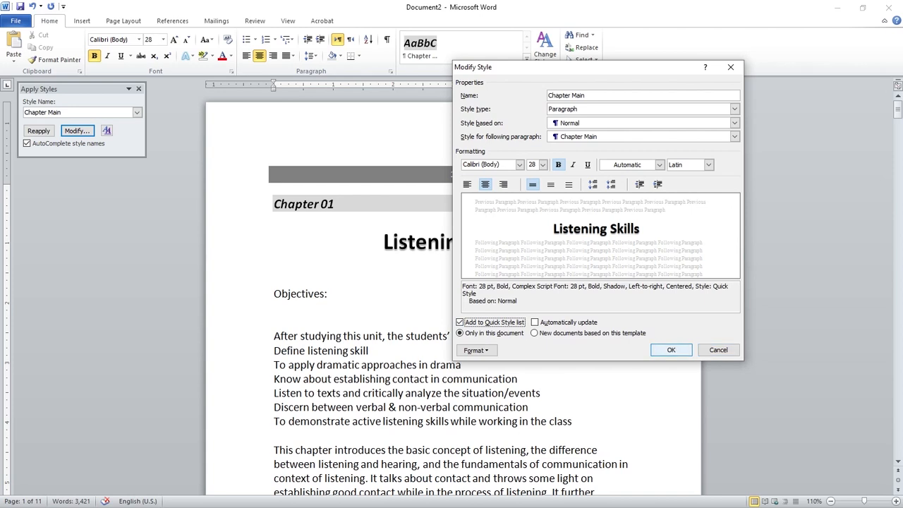
click(670, 350)
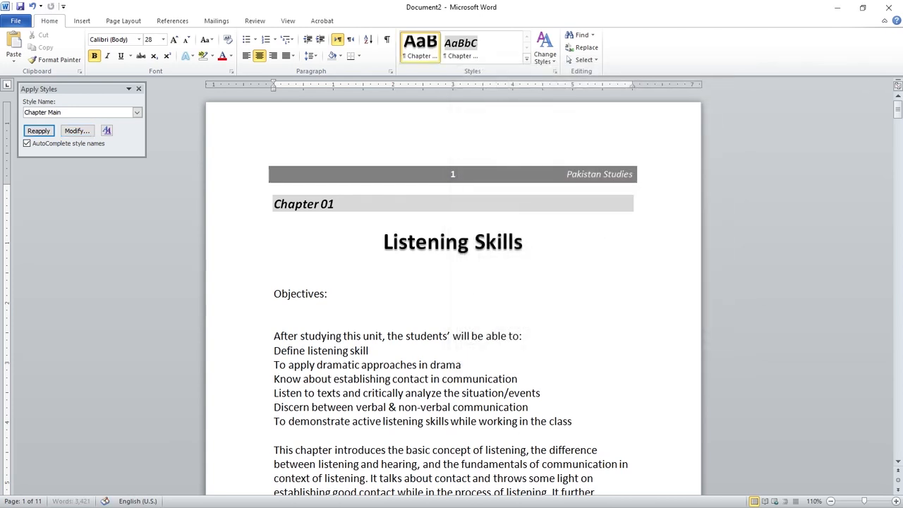
Try the Chapter Main style on the "Objectives:" line and undo it
click(301, 294)
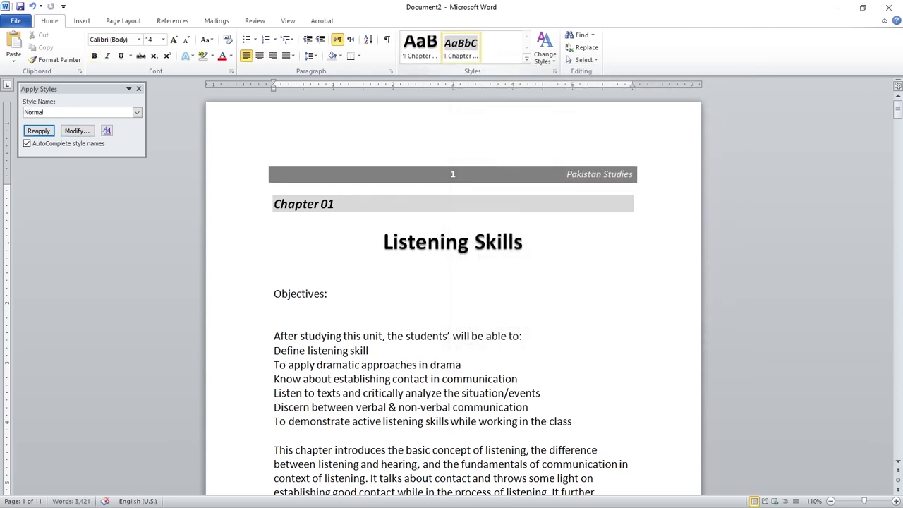
click(421, 46)
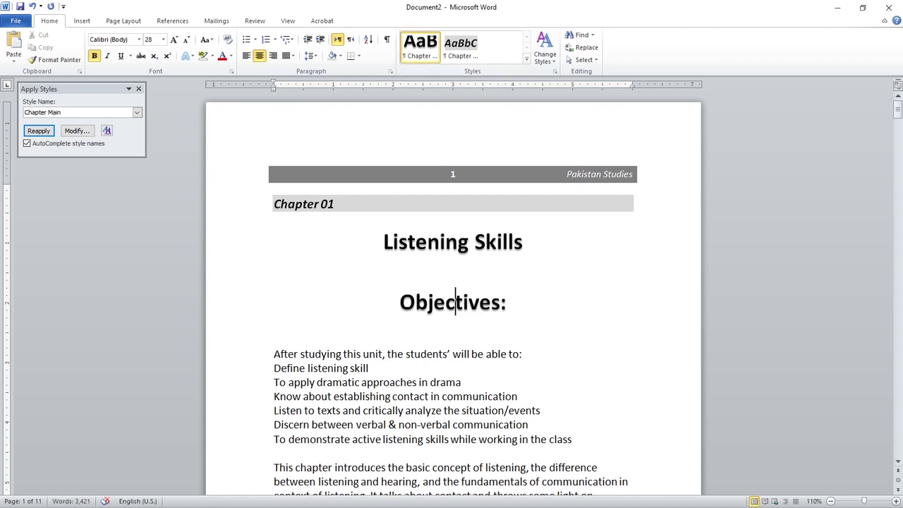
key(ctrl+z)
Make the "Objectives:" line bold and italic
click(282, 294)
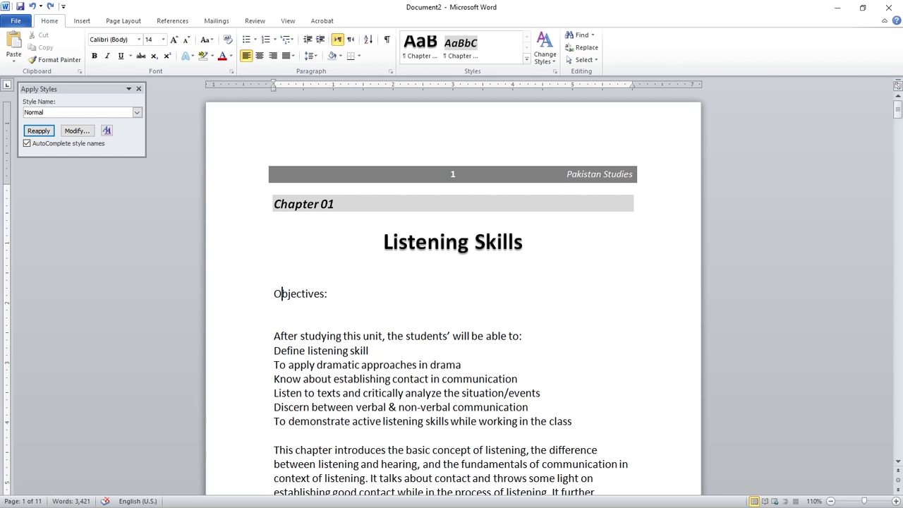
key(Home)
key(shift+End)
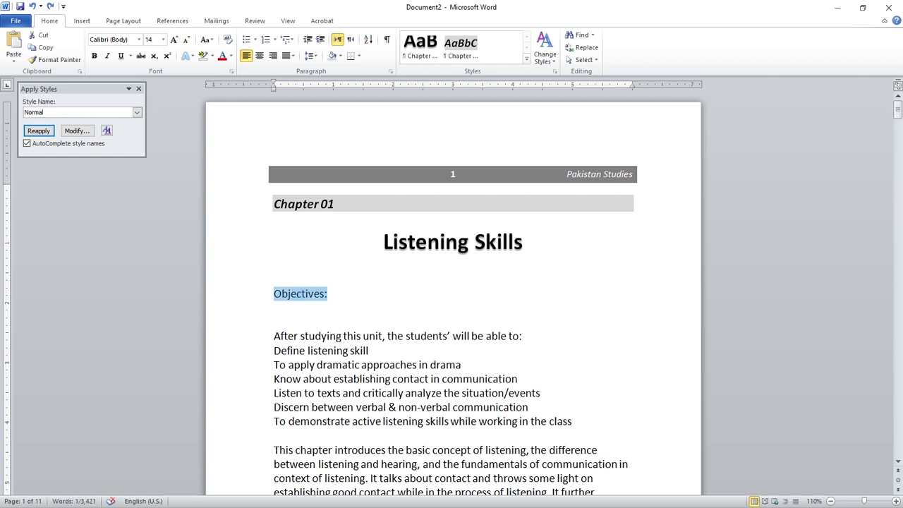
key(ctrl+b)
key(ctrl+i)
key(ctrl+i)
key(ctrl+i)
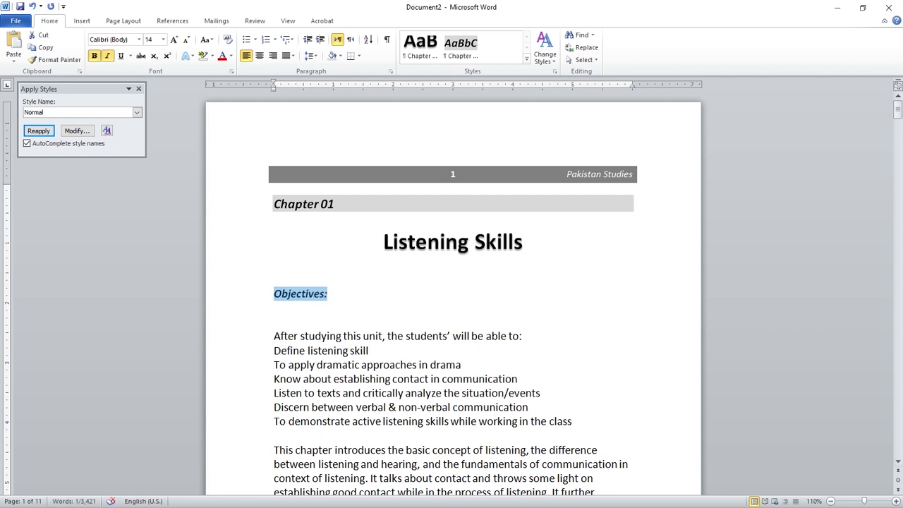
Create a style named Sub H from the "Objectives:" line and add it to the Quick Style list
key(Up)
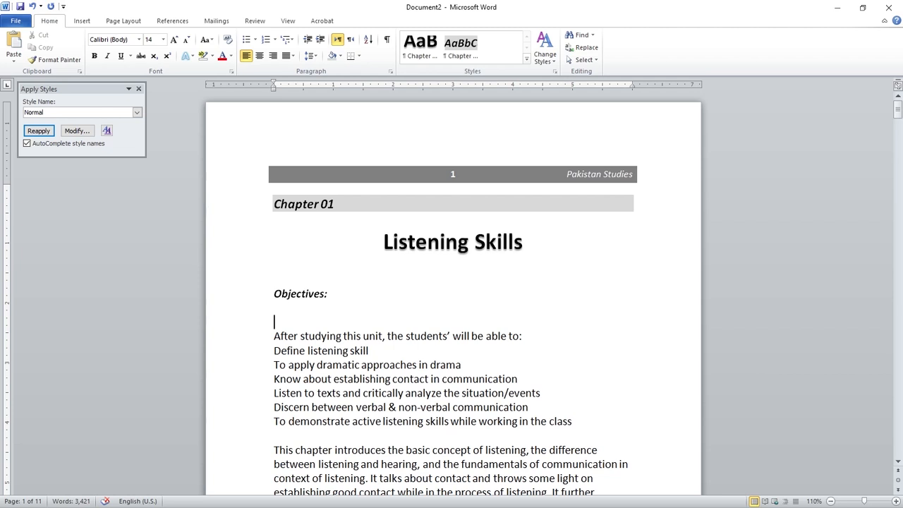
scroll(453, 293, down, 1)
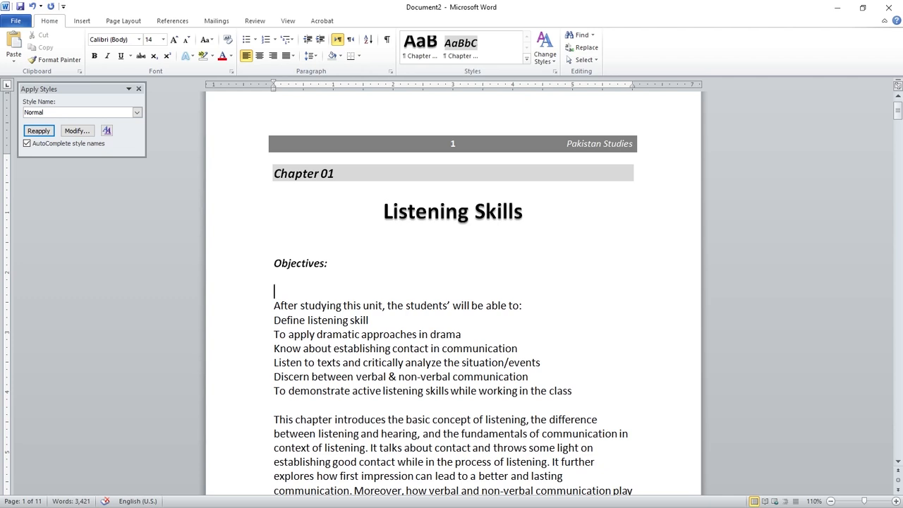
key(Up)
key(Up)
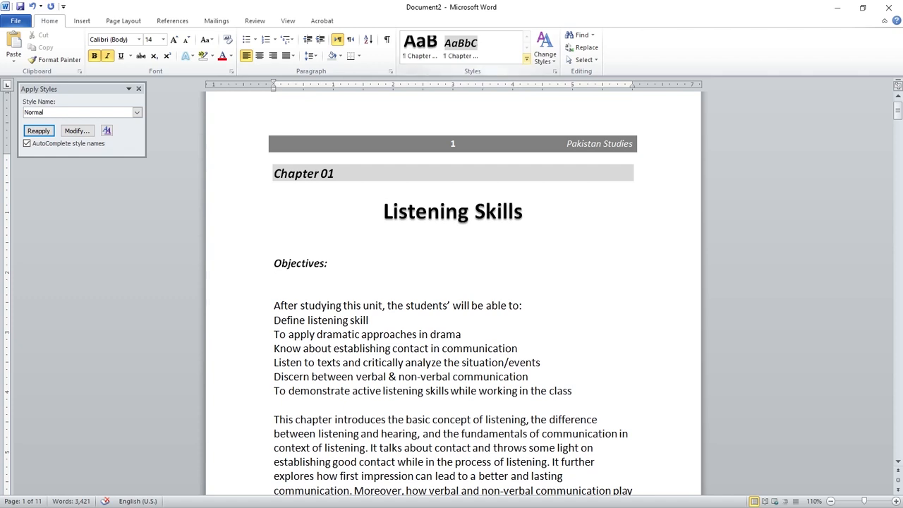
click(526, 58)
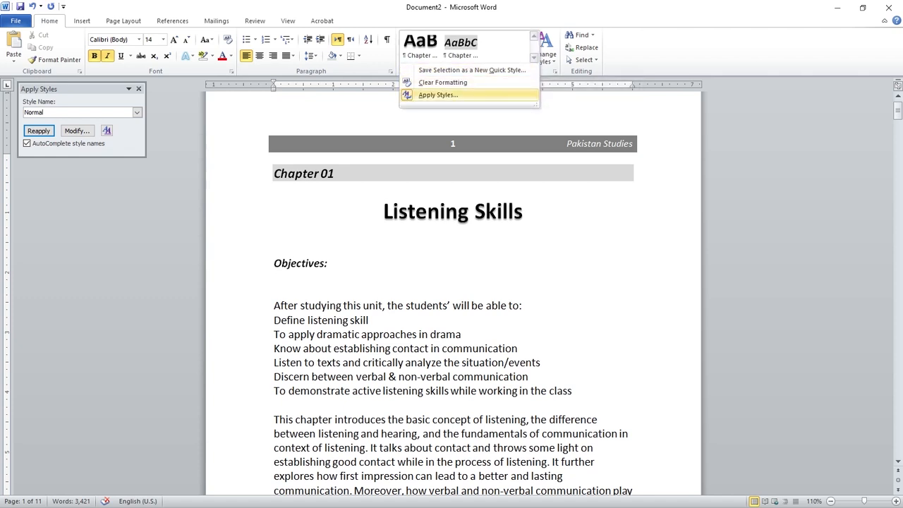
click(437, 95)
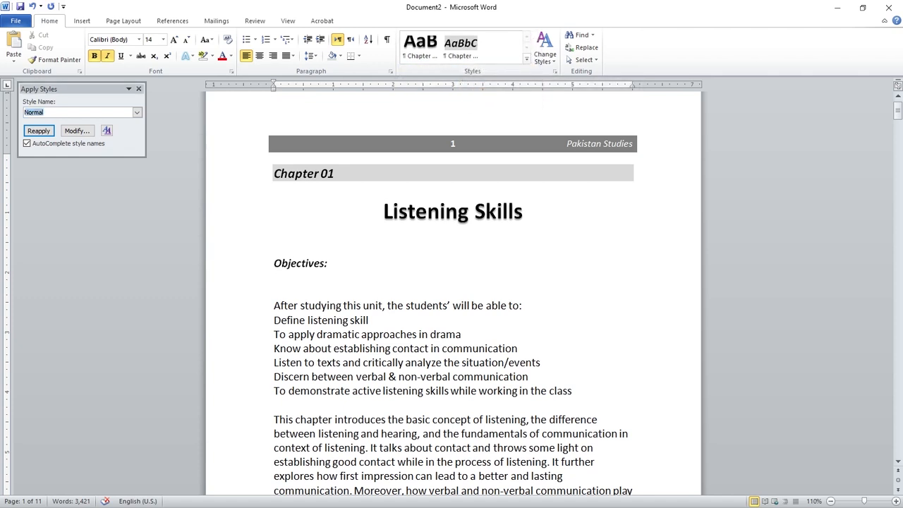
text(Sub H)
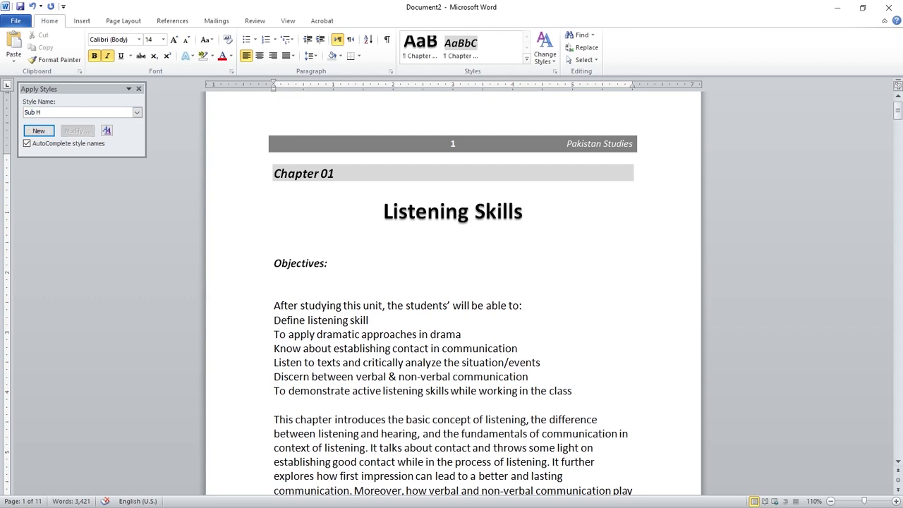
click(39, 130)
click(77, 130)
click(460, 323)
click(670, 350)
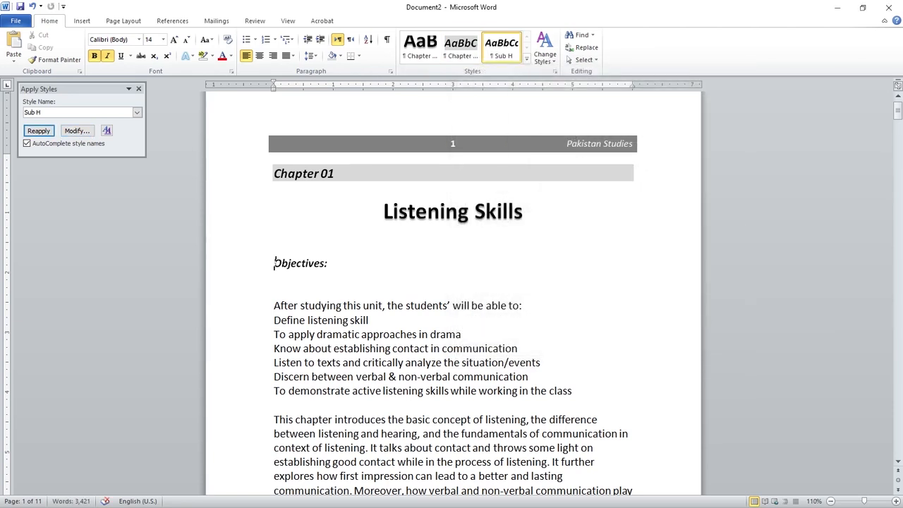
click(138, 88)
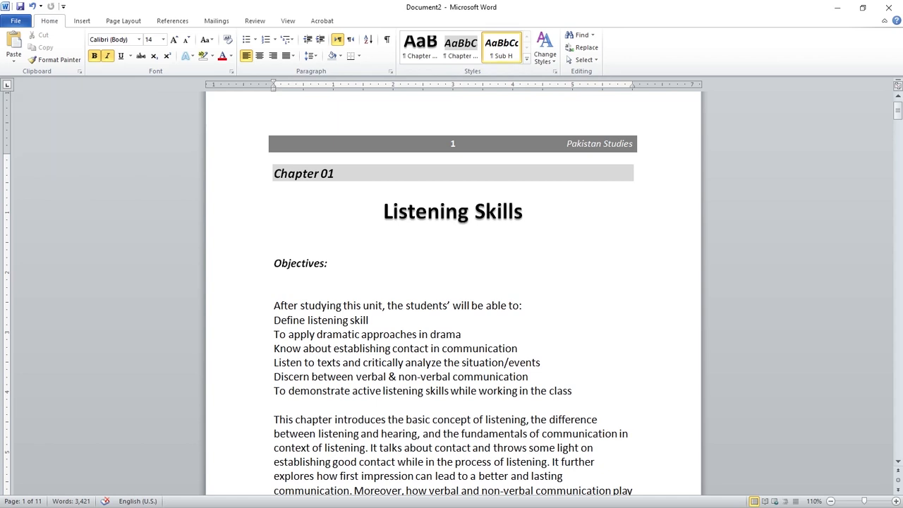
Insert a table with one column and one row on the blank line below "Objectives:"
click(288, 305)
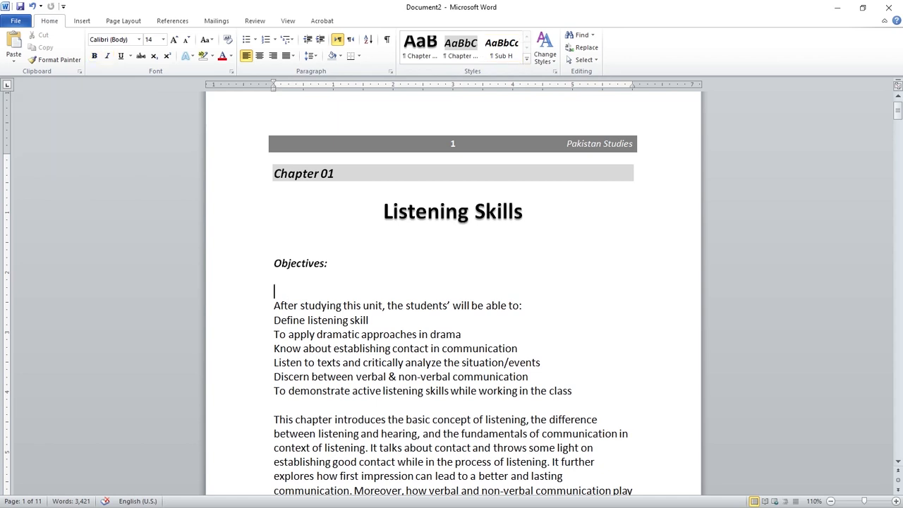
click(82, 21)
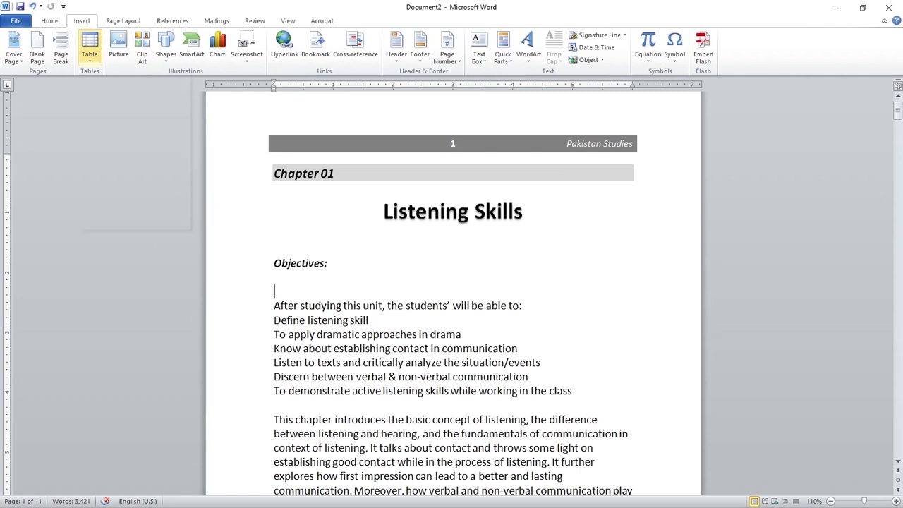
click(89, 49)
click(86, 83)
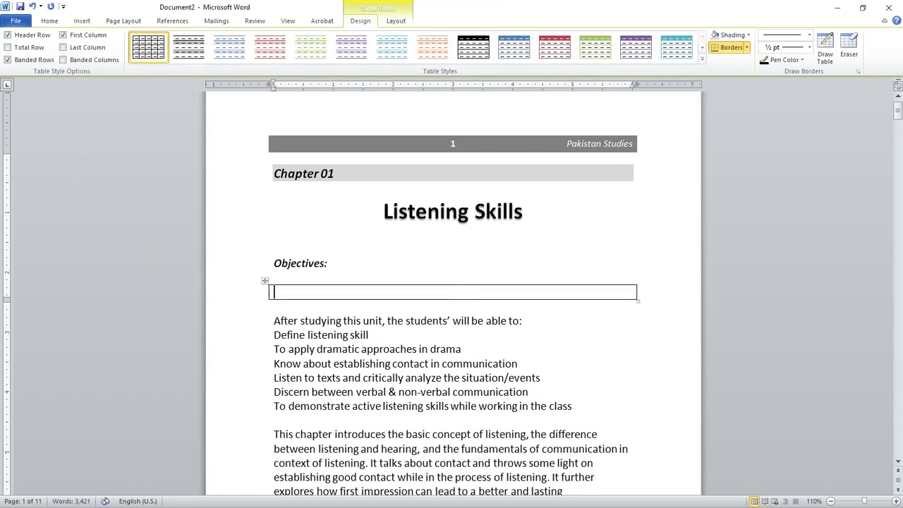
Move the objectives text, from "After studying this unit" to "working in the class", into the table cell and select it there
click(274, 321)
shift+click(571, 406)
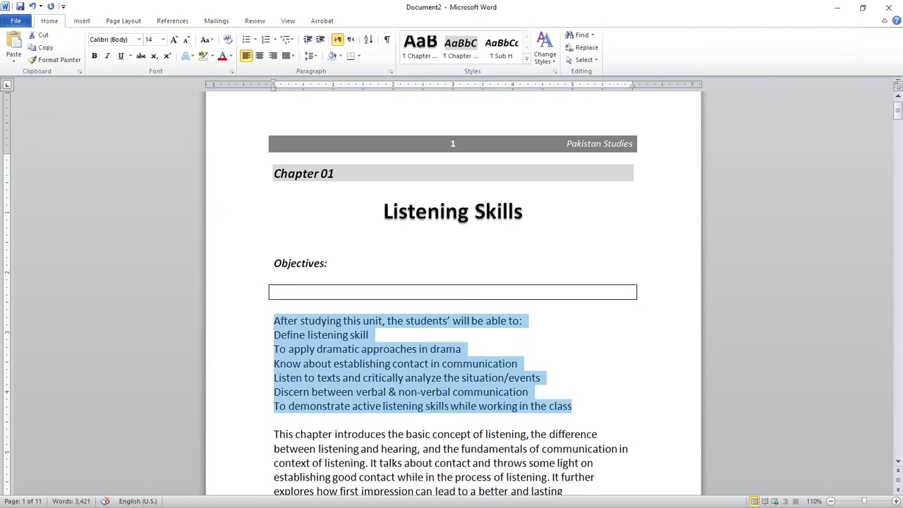
key(ctrl+x)
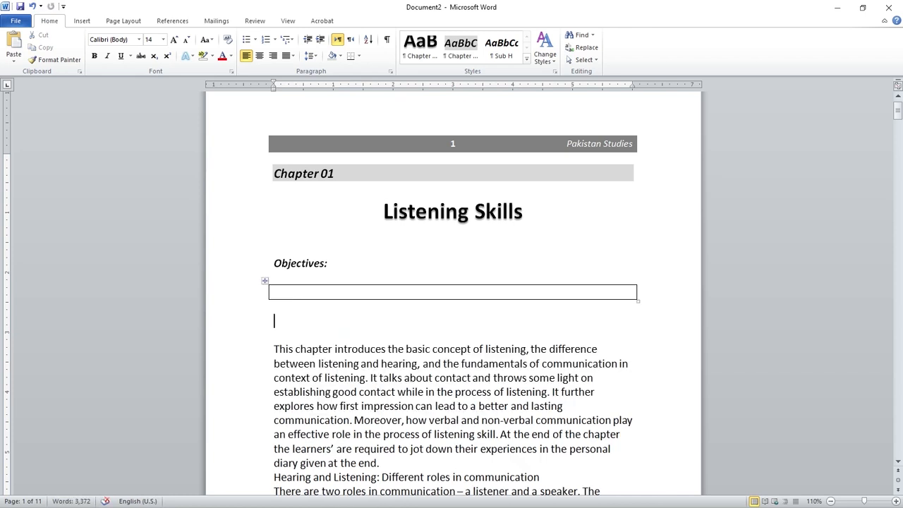
click(395, 291)
key(ctrl+v)
shift+click(275, 292)
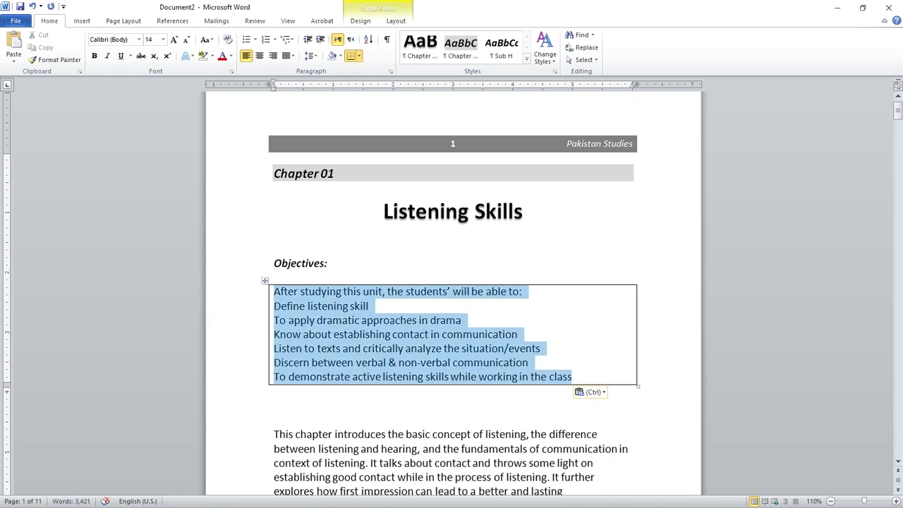
Set the objectives text to 12 pt and number the lines from "Define listening skill" onward as 1., 2., 3. with a hanging indent
click(162, 39)
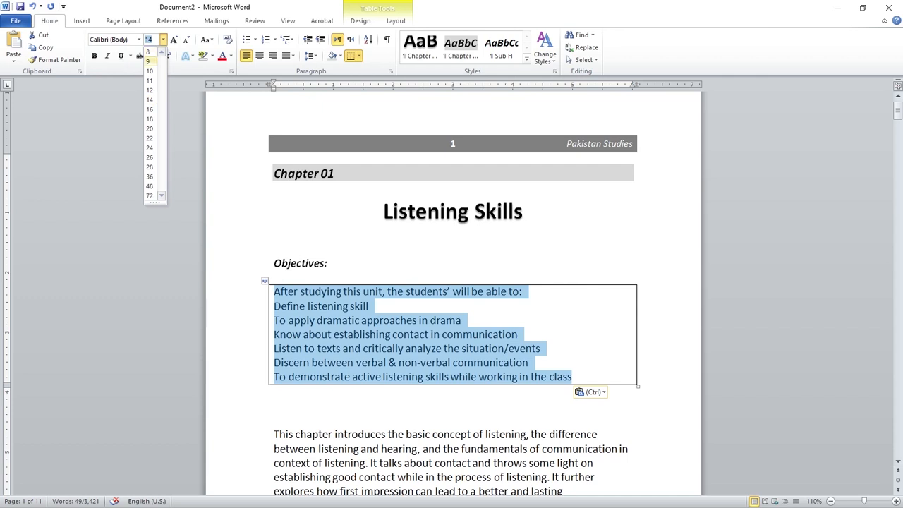
click(150, 91)
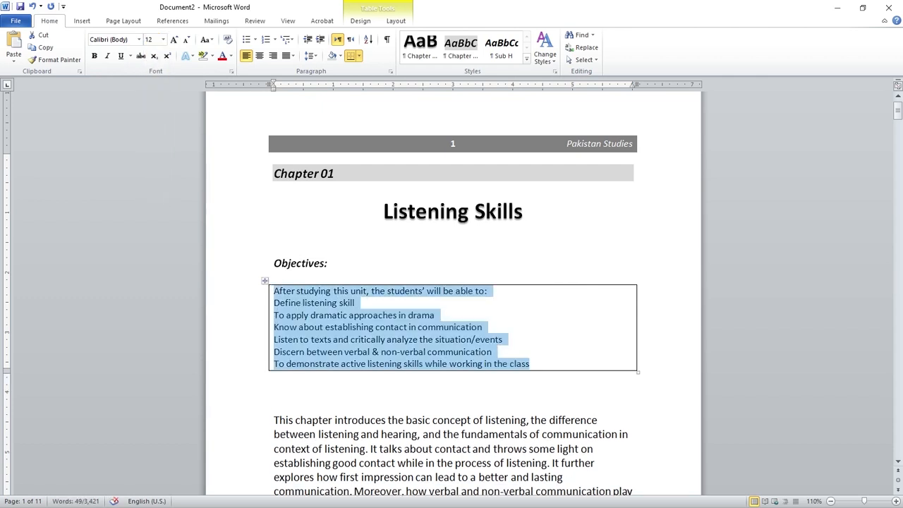
click(288, 302)
drag(274, 303, 340, 364)
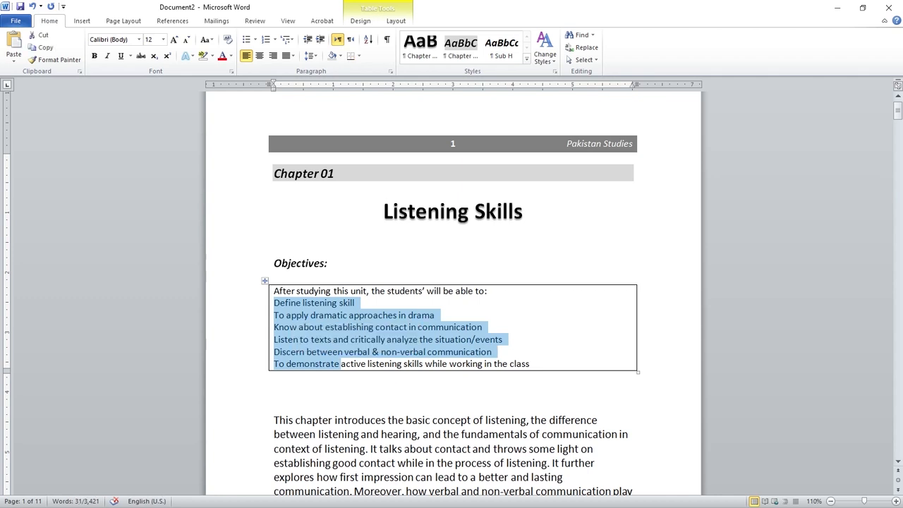
click(286, 39)
click(275, 39)
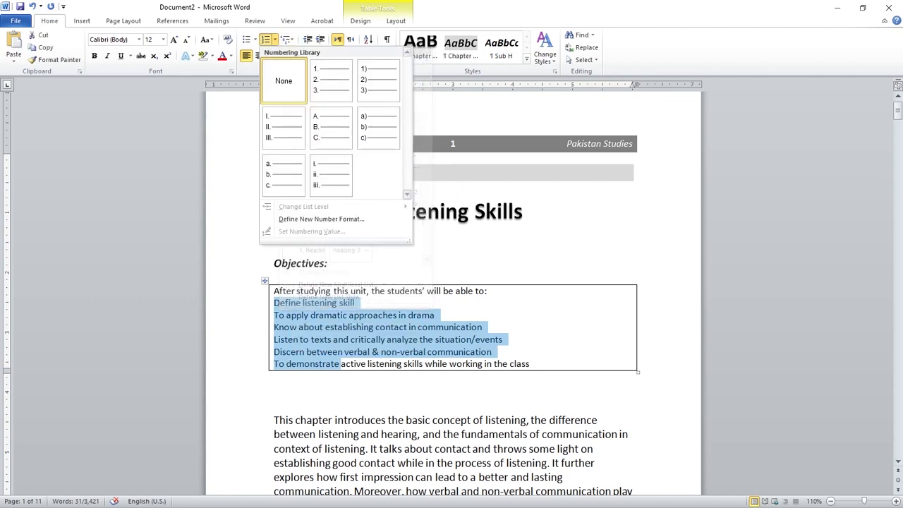
click(330, 81)
mouse_move(288, 83)
mouse_down()
mouse_move(274, 83)
mouse_move(296, 87)
mouse_up()
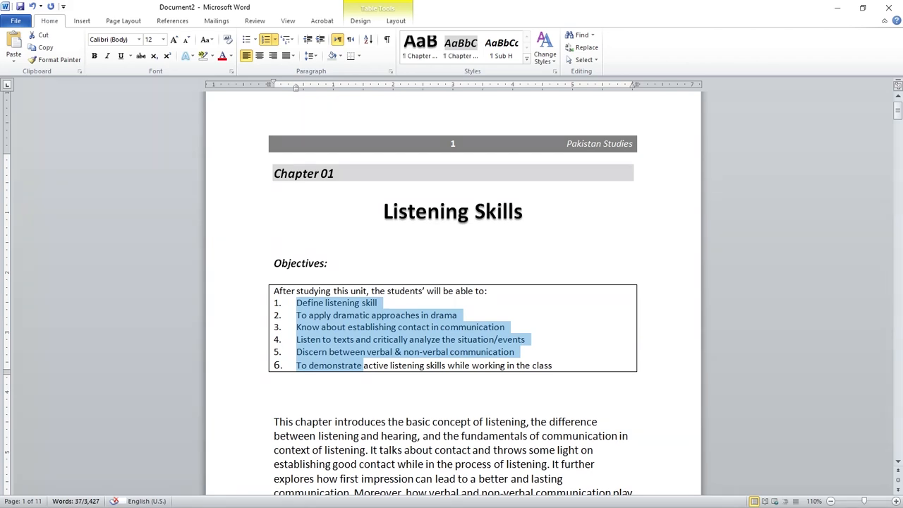
Delete the blank line between the "Objectives:" heading and the objectives table
click(277, 249)
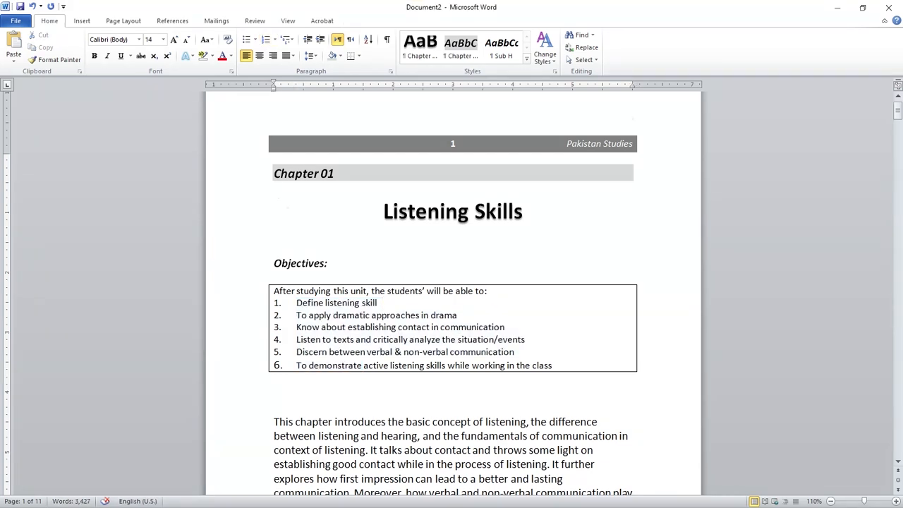
scroll(451, 296, down, 4)
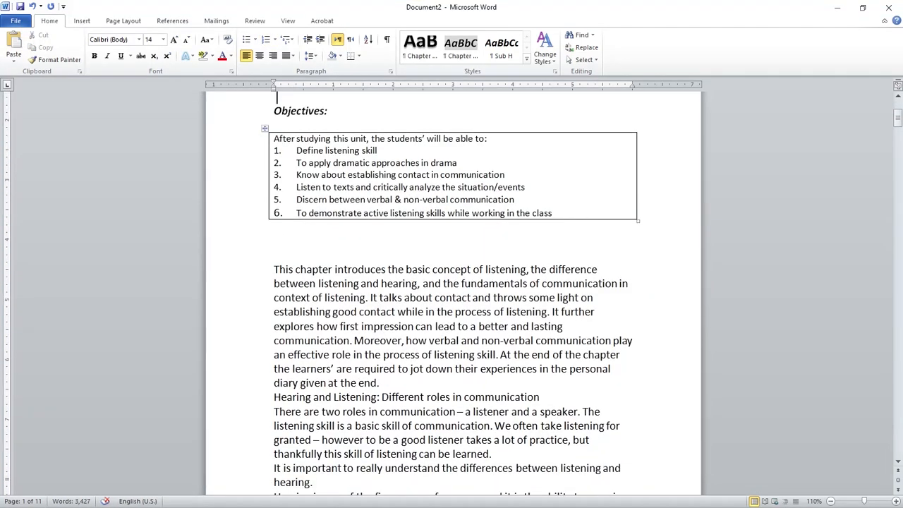
scroll(452, 296, up, 3)
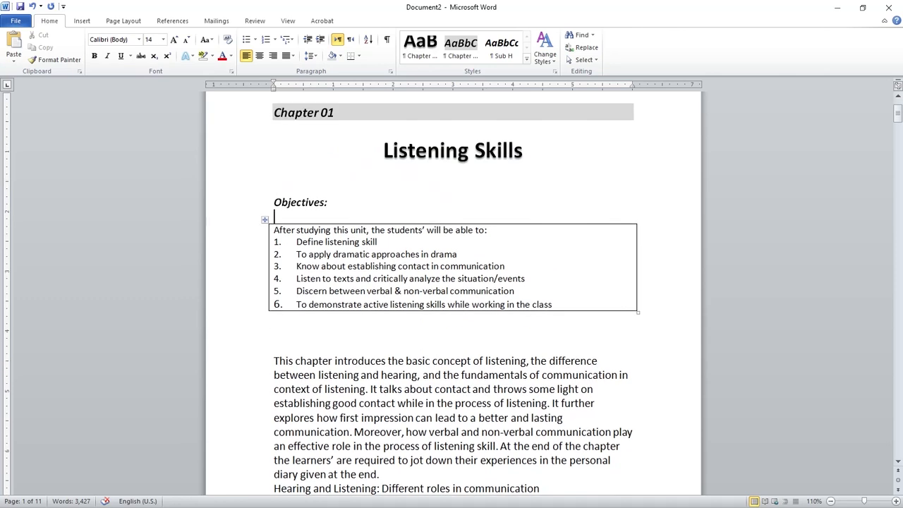
key(Delete)
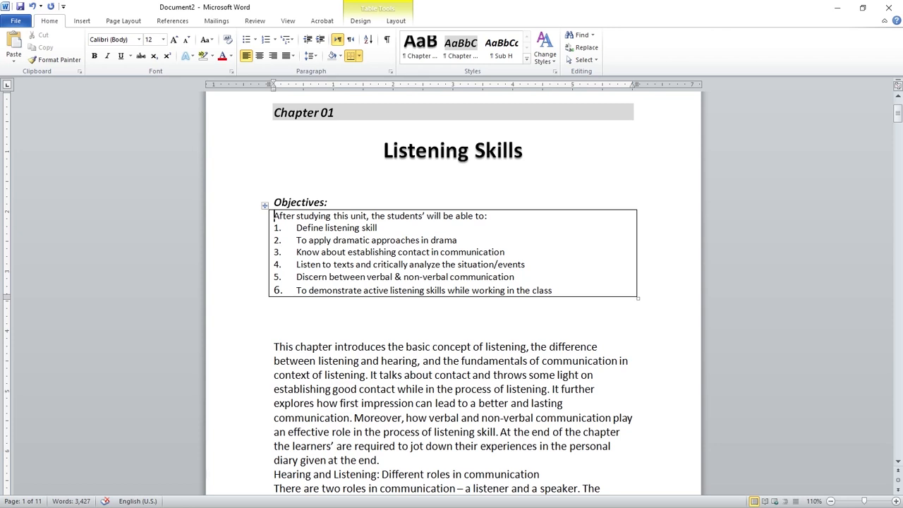
scroll(451, 296, up, 2)
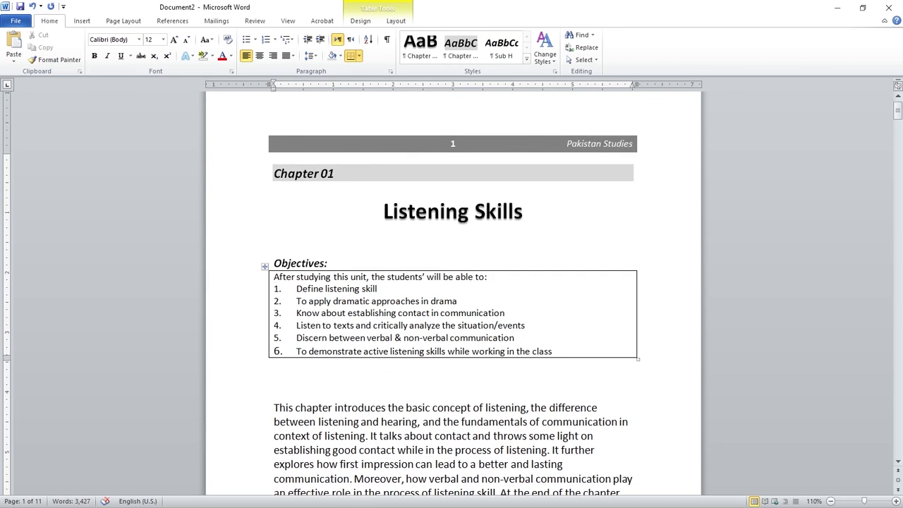
Apply a 3 pt thick-and-thin double-line border to all four sides of the objectives table and narrow the table slightly from its right edge
click(324, 289)
click(360, 20)
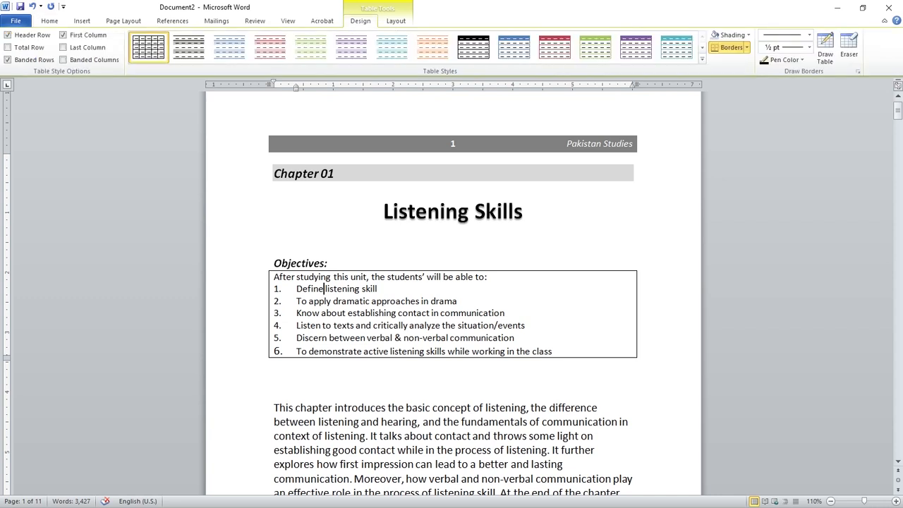
click(809, 47)
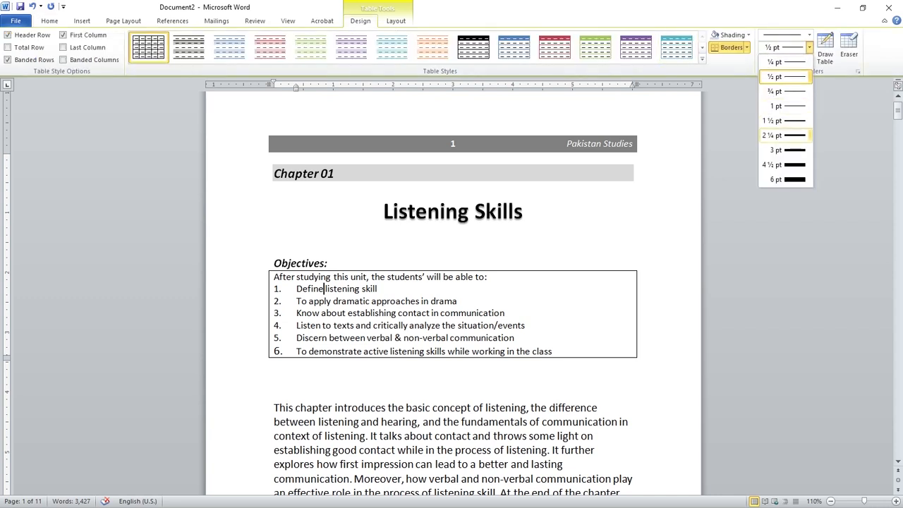
click(790, 149)
click(809, 35)
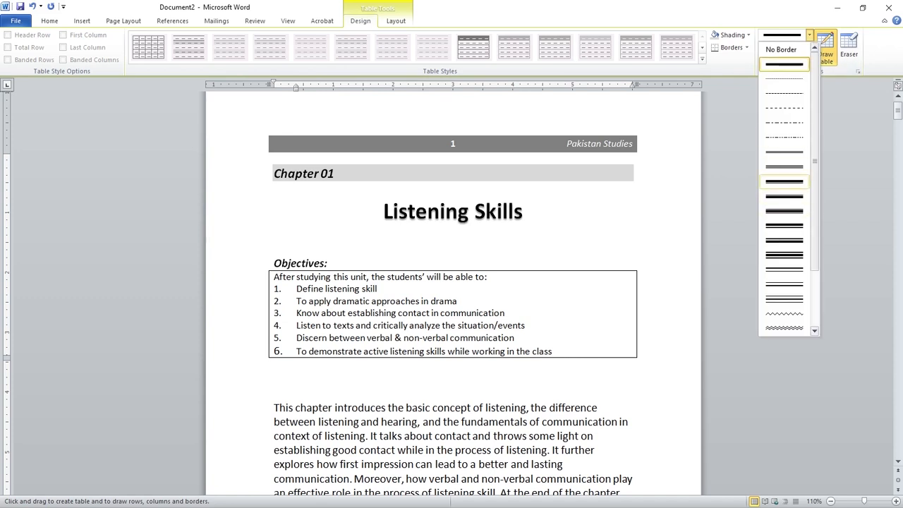
click(784, 196)
click(510, 270)
click(636, 313)
click(511, 361)
click(268, 318)
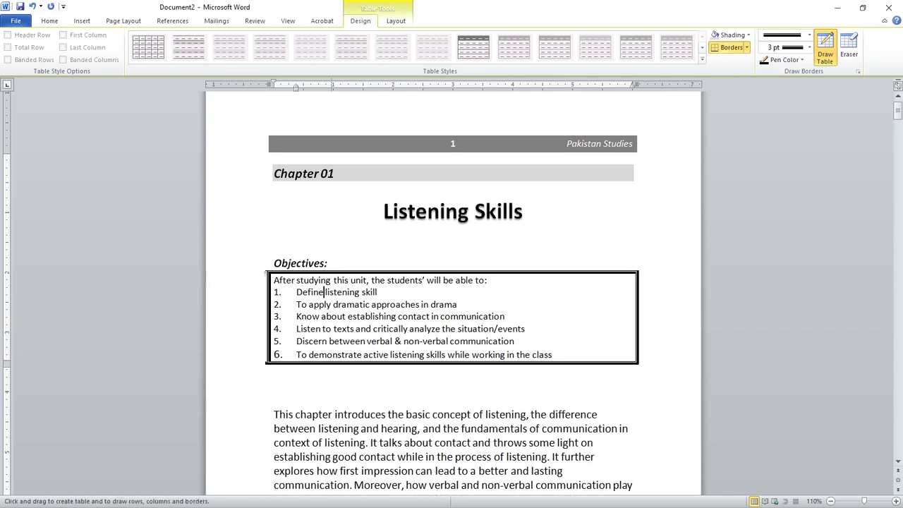
key(Escape)
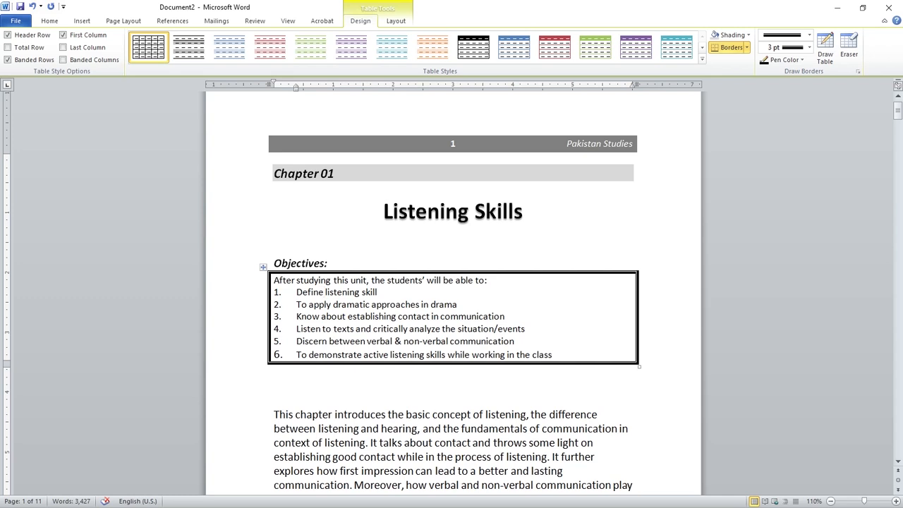
drag(636, 317, 621, 318)
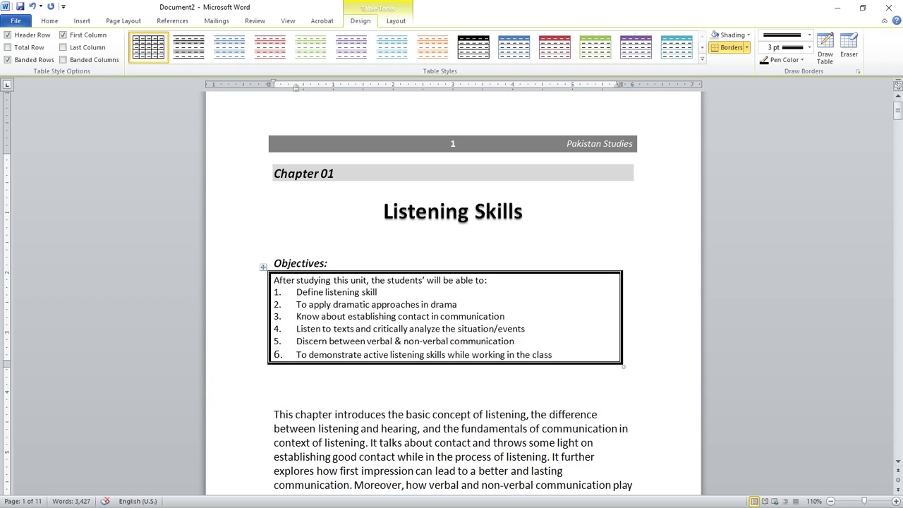
Justify the introductory paragraph beginning "This chapter introduces the basic concept of listening"
scroll(451, 296, down, 2)
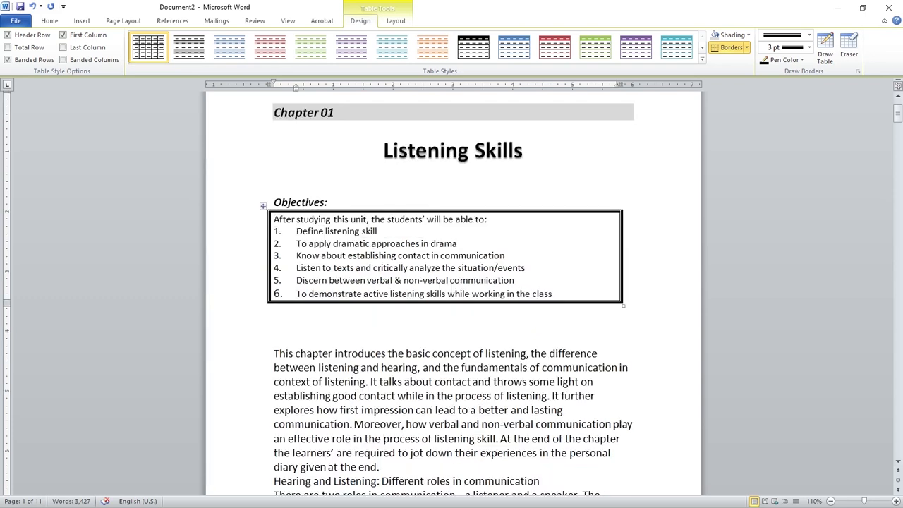
scroll(323, 170, down, 2)
click(323, 292)
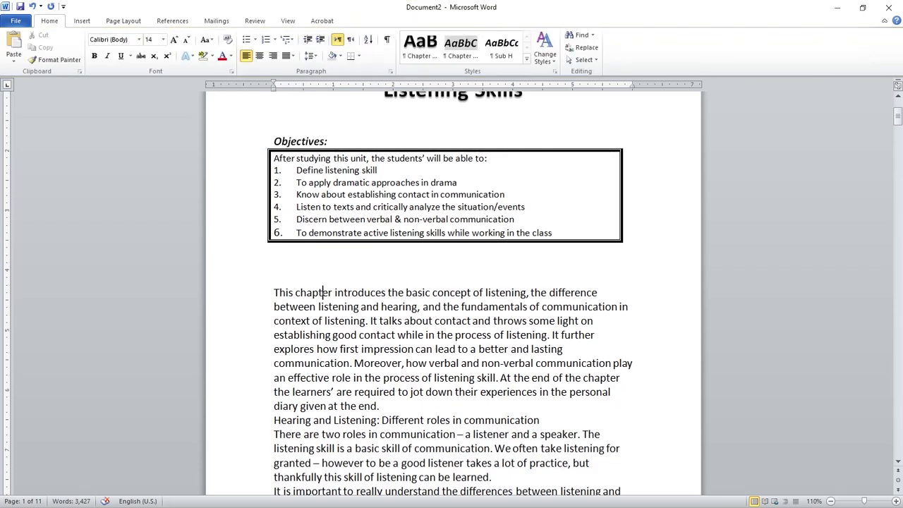
key(ctrl+j)
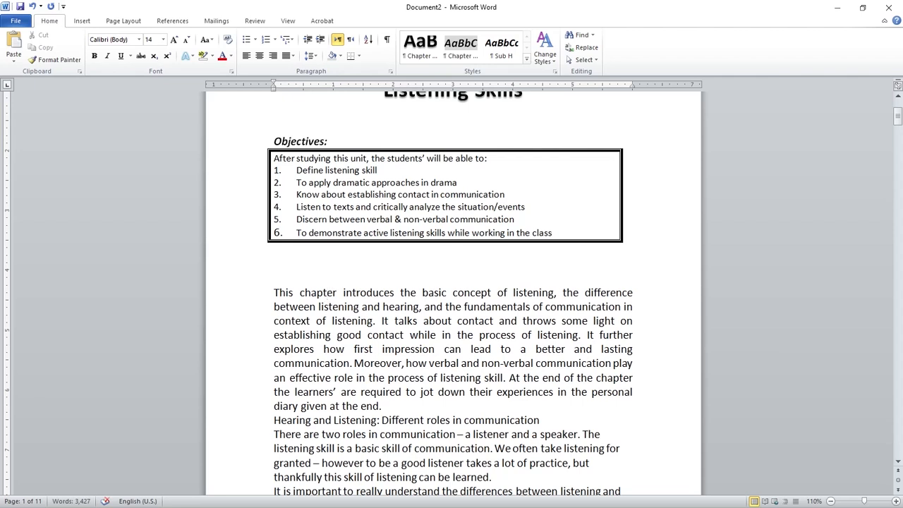
Remove the extra blank lines above the introductory paragraph and give it a 0.5" first-line indent
key(Up)
key(Delete)
key(Delete)
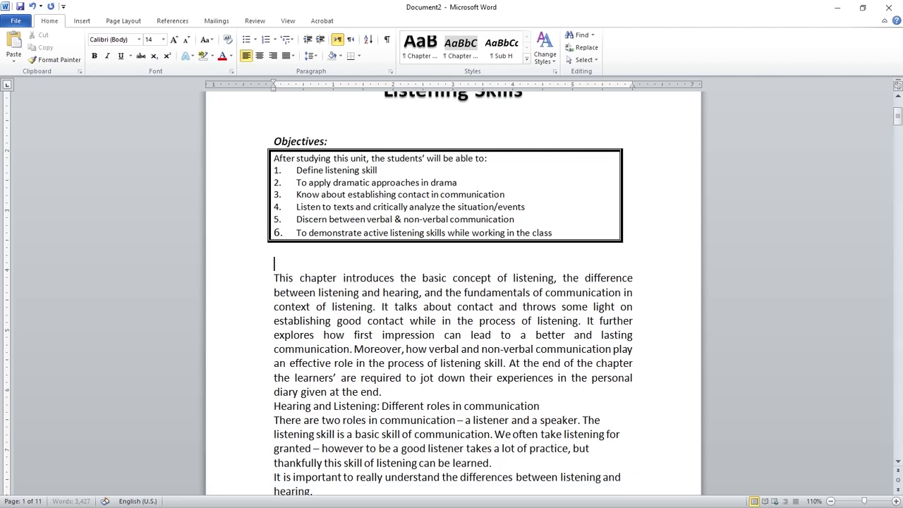
key(Tab)
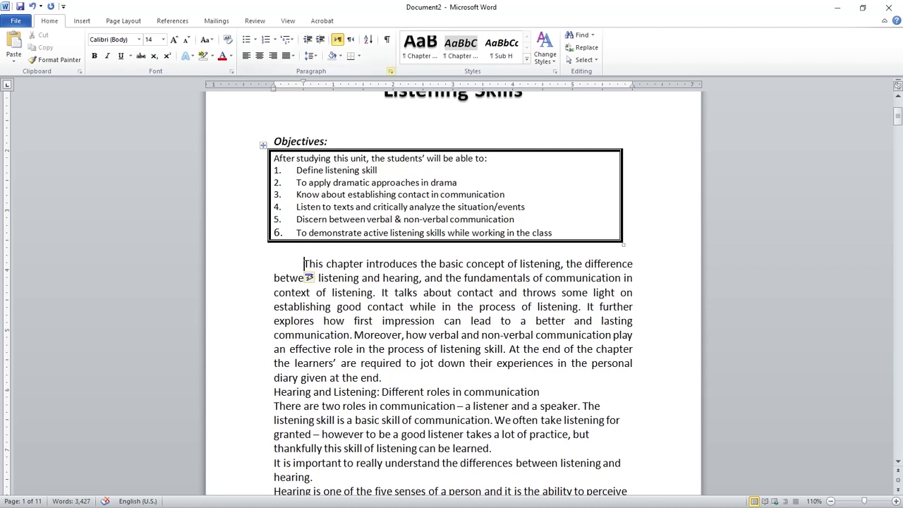
click(391, 71)
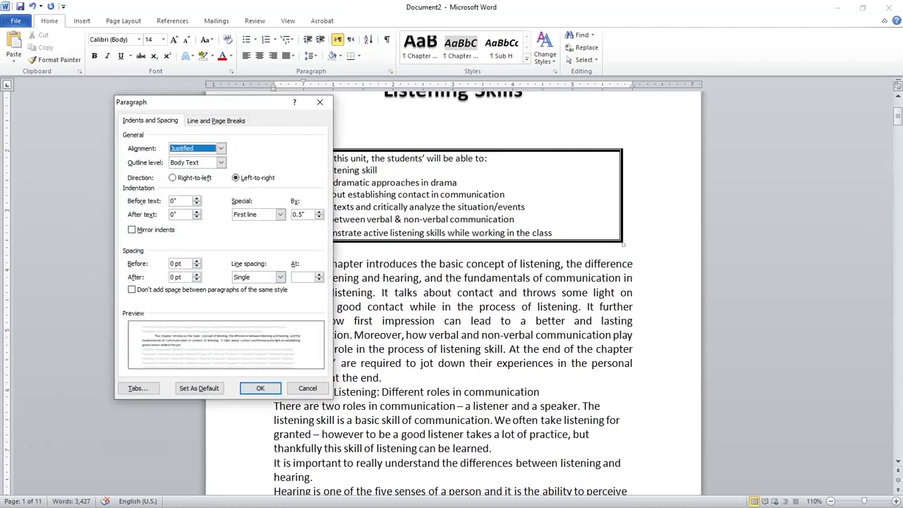
click(260, 388)
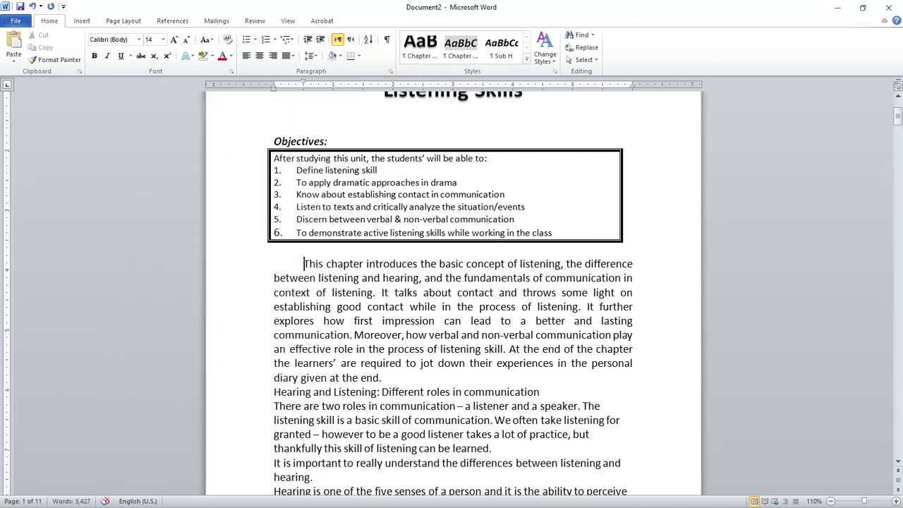
Create a style named Text from the introductory paragraph and add it to the Quick Style list
click(526, 60)
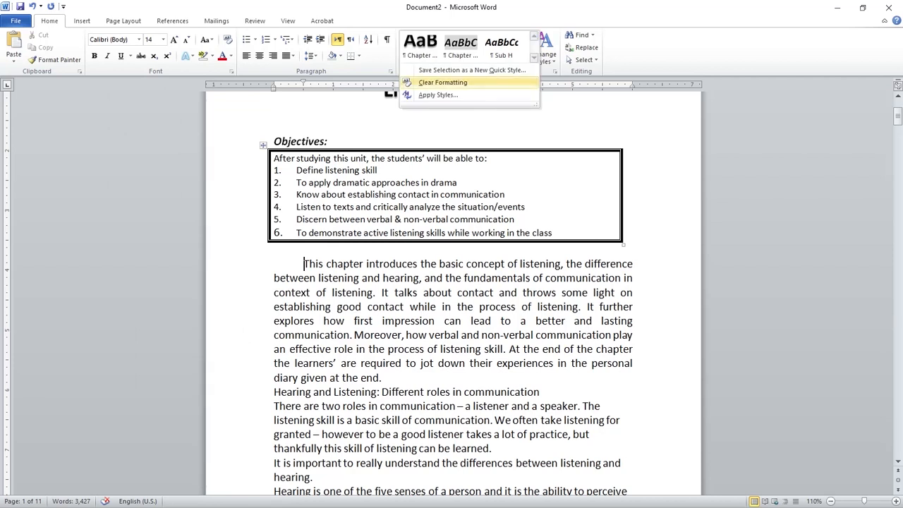
click(431, 95)
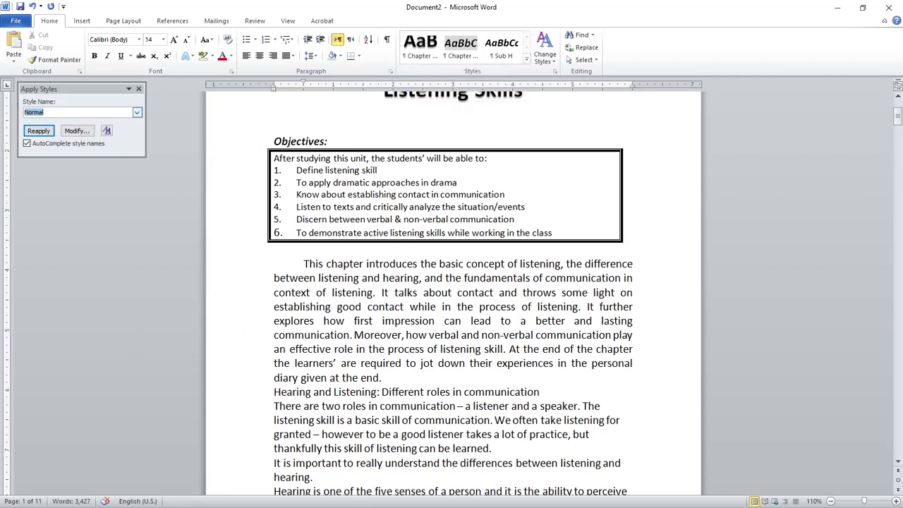
text(Text)
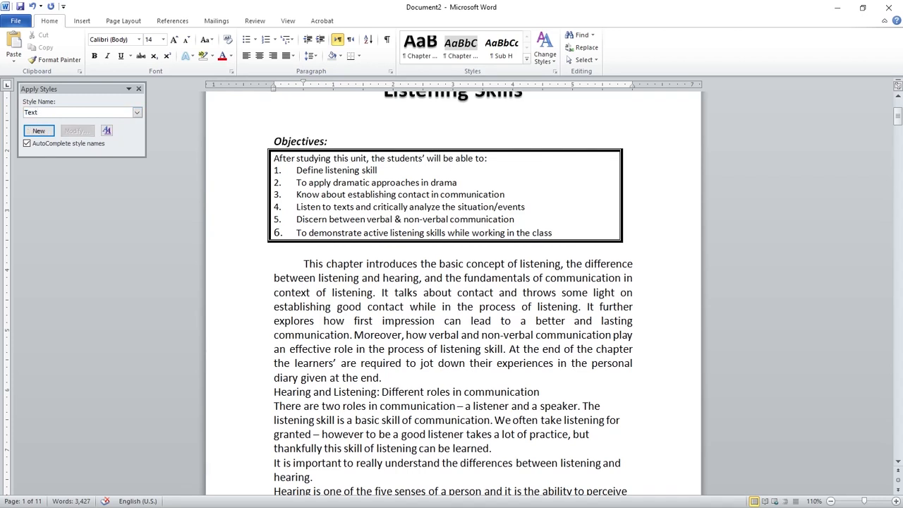
click(38, 130)
click(77, 131)
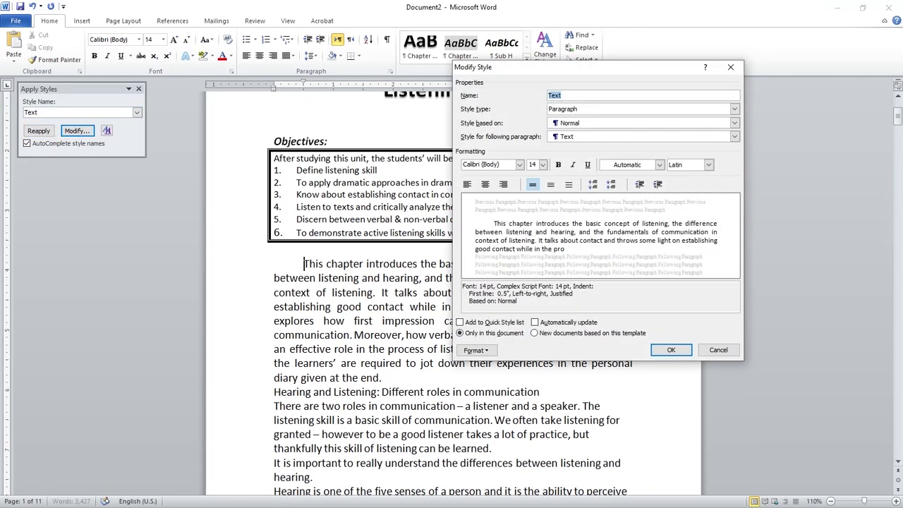
click(460, 322)
key(Return)
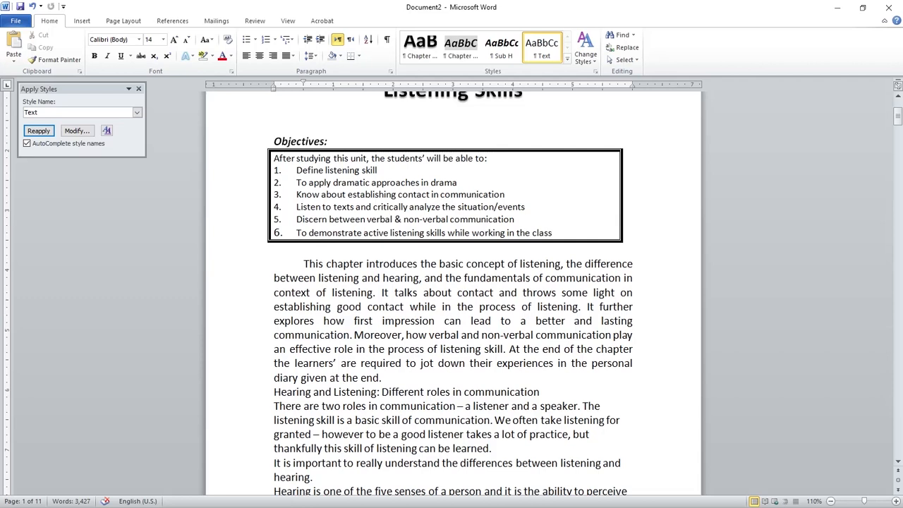
Apply the Text style to the paragraph beginning "There are two roles in communication"
scroll(452, 296, down, 1)
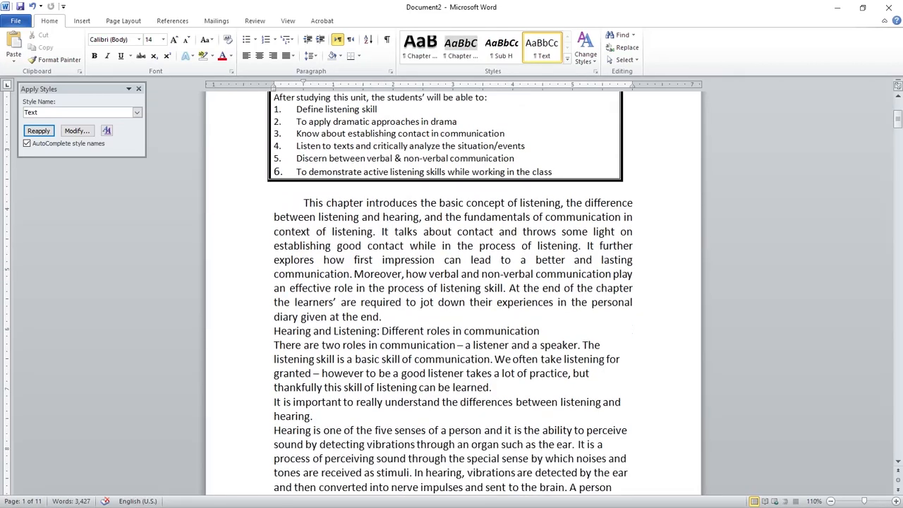
click(303, 202)
click(379, 373)
key(F4)
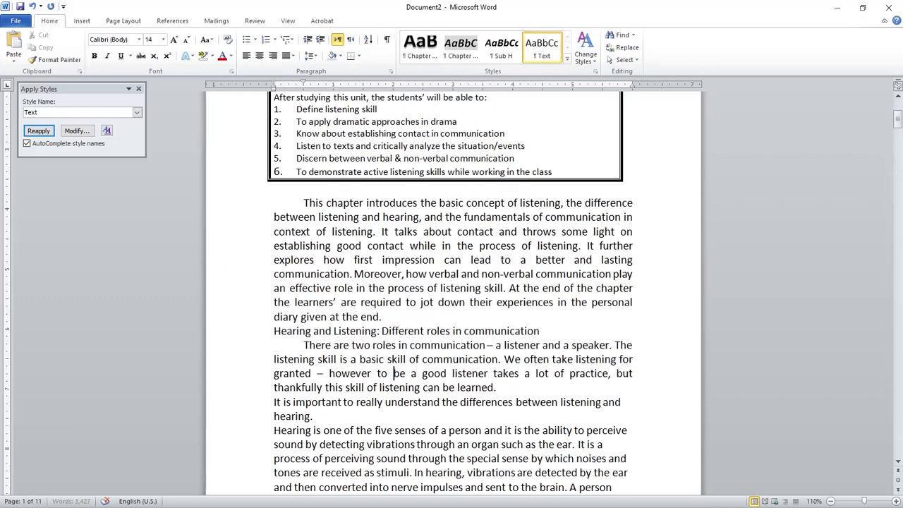
Apply the Sub H style to the line "Hearing and Listening: Different roles in communication" without a first-line indent
key(F4)
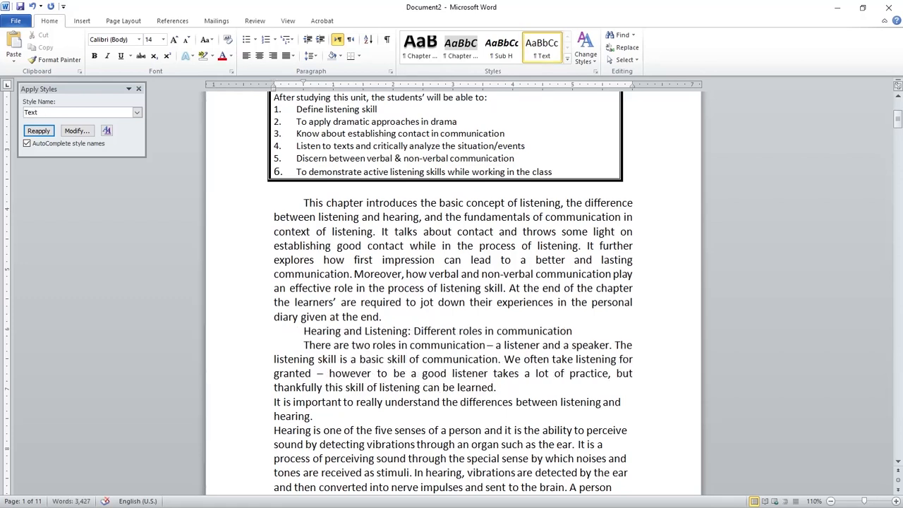
key(BackSpace)
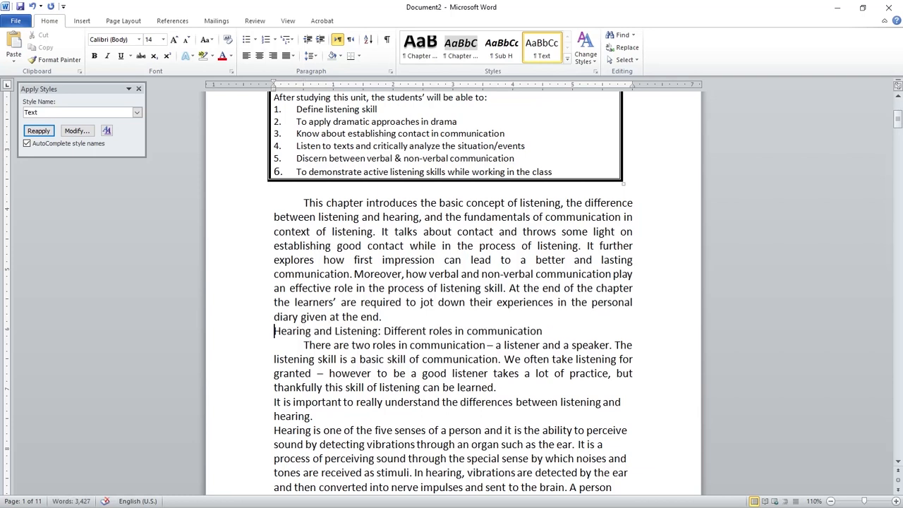
click(501, 48)
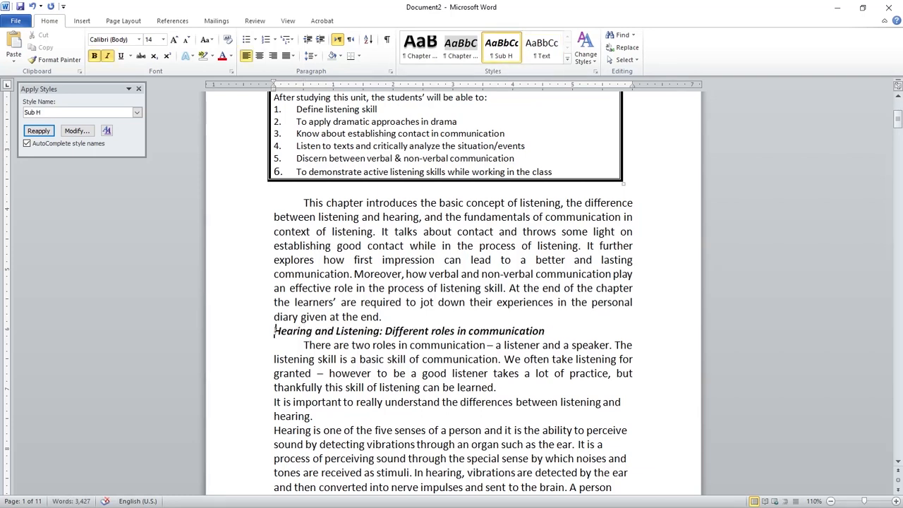
Apply the Text style to the paragraphs beginning "It is important to really understand", "Hearing is one of the five senses" and "Listening also known as"
scroll(452, 292, down, 2)
click(447, 341)
click(541, 48)
click(431, 383)
key(F4)
scroll(430, 383, down, 13)
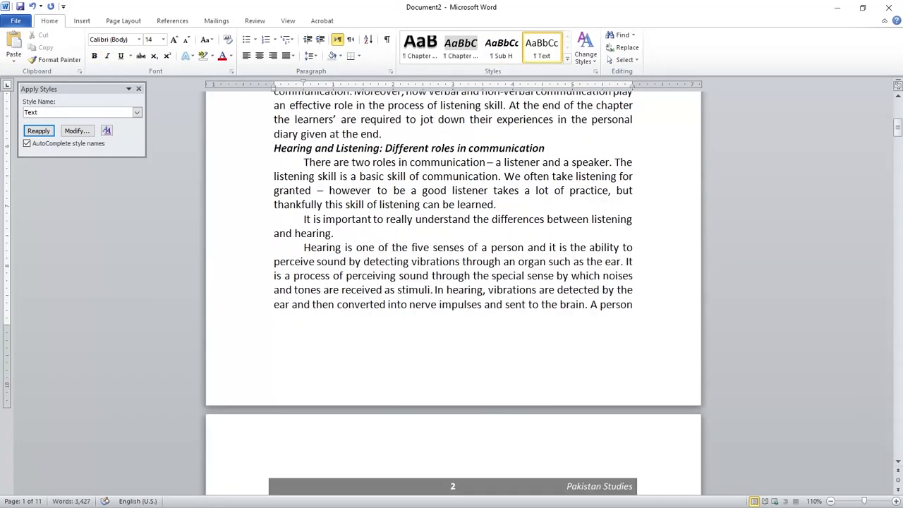
click(419, 282)
key(F4)
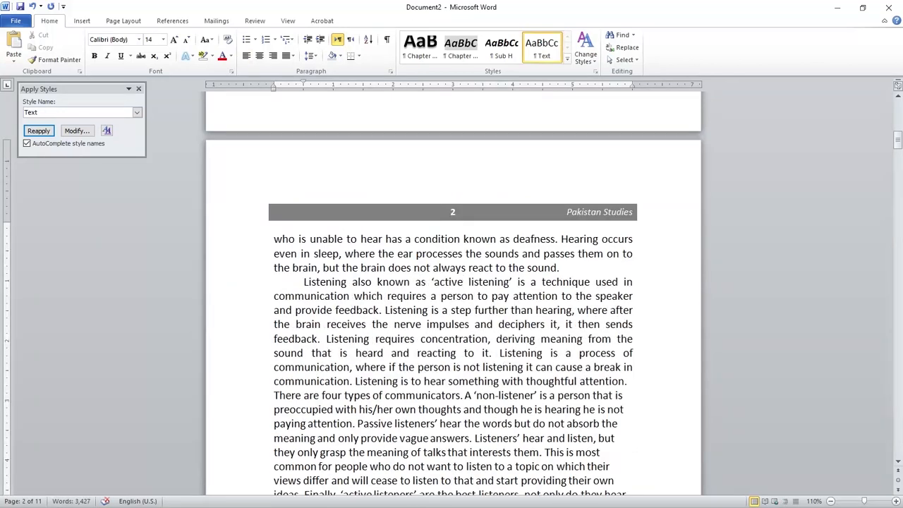
Apply the Text style to the paragraphs beginning "There are four types of communicators" and "It is said that a good listener"
scroll(431, 317, down, 2)
click(418, 331)
key(F4)
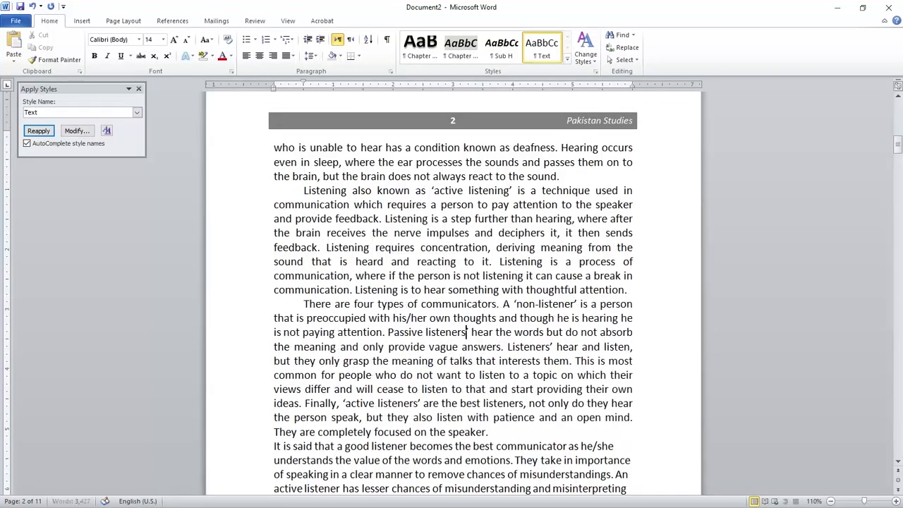
scroll(454, 282, down, 3)
scroll(466, 210, down, 3)
click(492, 216)
key(F4)
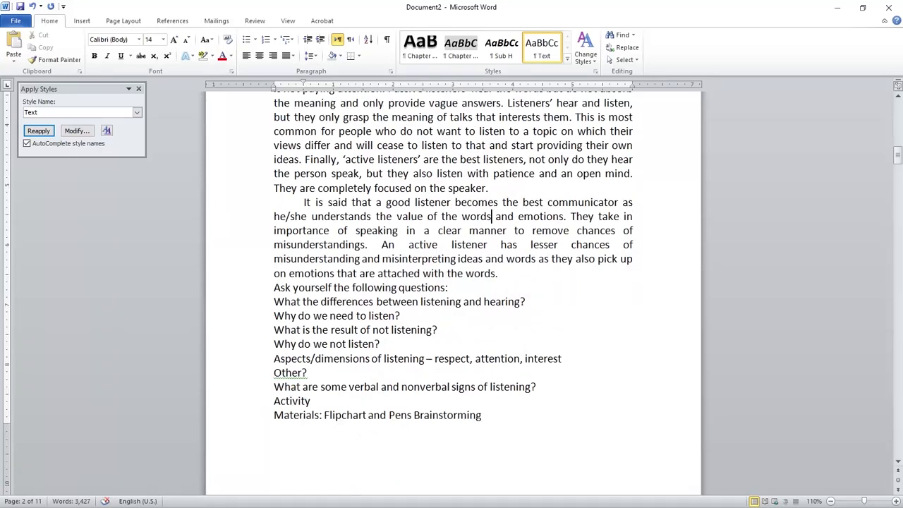
Apply the Text style to each line from "What the differences between listening and hearing?" through "Other?"
key(F4)
click(360, 315)
key(F4)
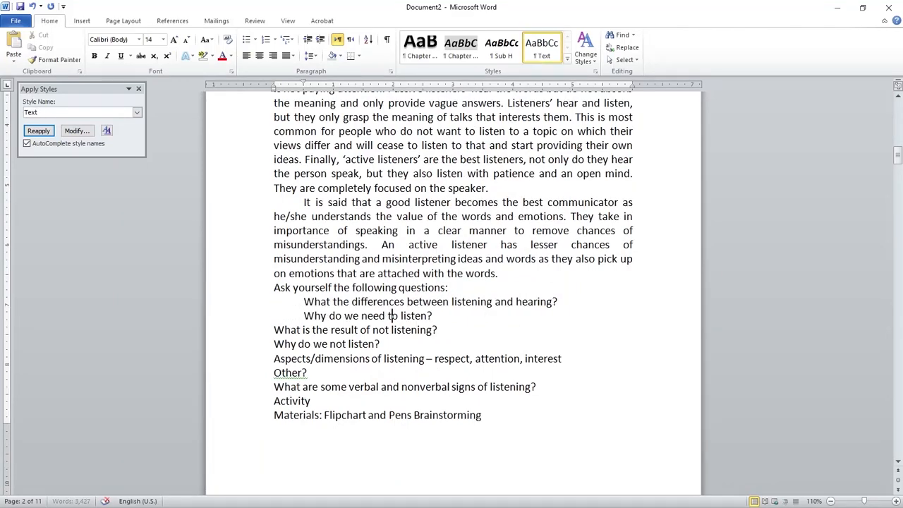
click(379, 330)
key(F4)
click(363, 343)
key(F4)
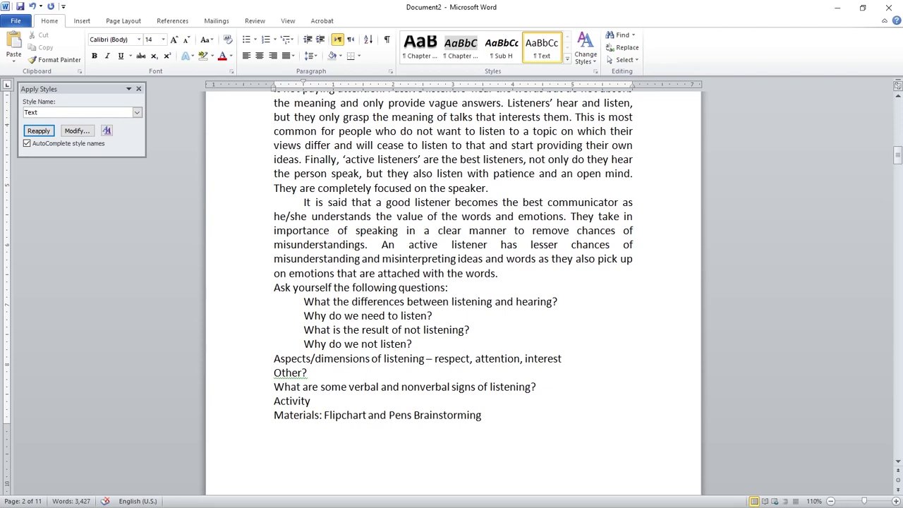
click(325, 358)
key(F4)
click(292, 372)
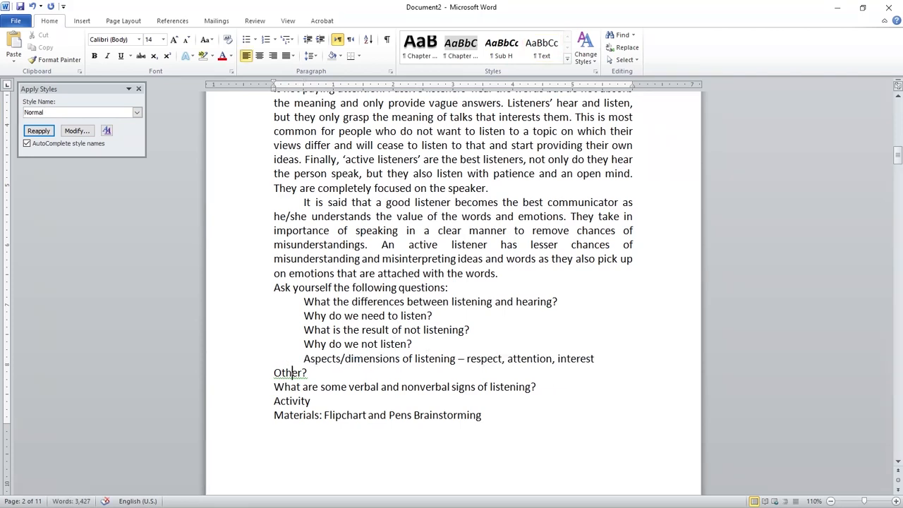
key(F4)
Apply the Sub H style to the line "Ask yourself the following questions:"
click(294, 401)
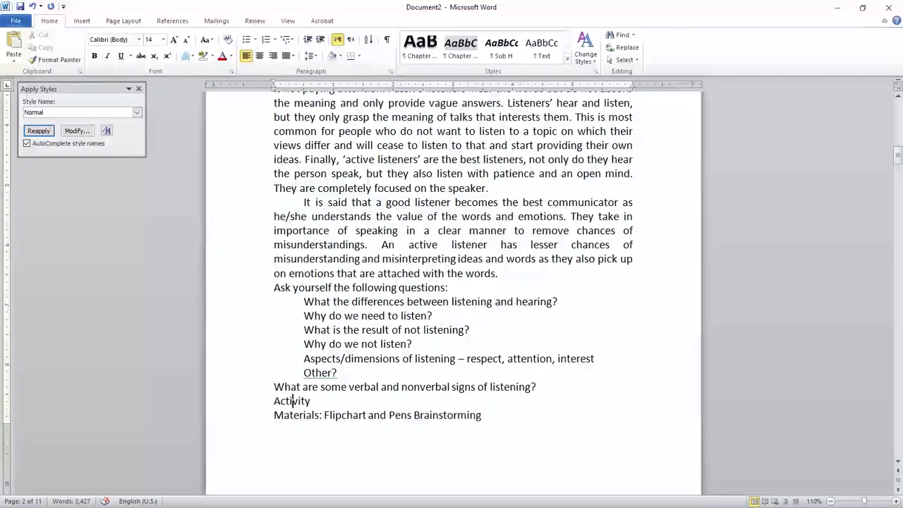
scroll(294, 401, up, 2)
ctrl+scroll(294, 401, down, 2)
scroll(451, 296, up, 15)
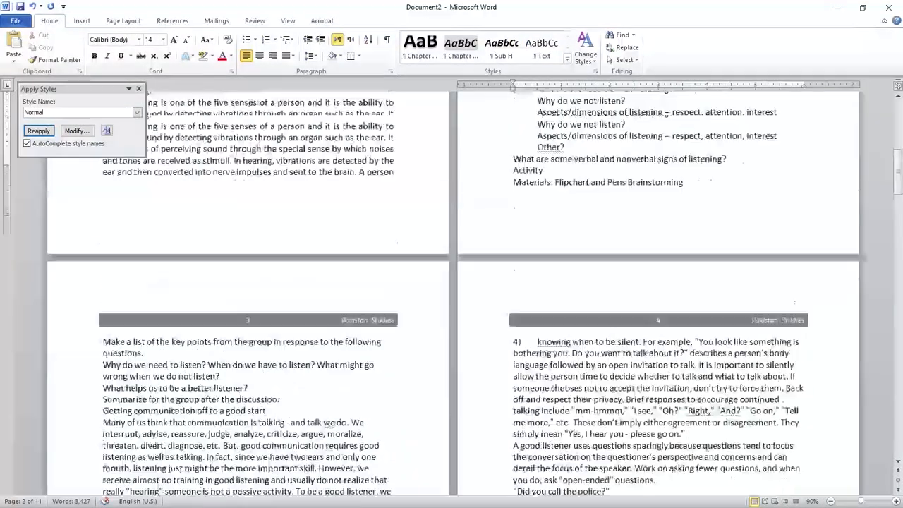
ctrl+scroll(451, 297, down, 1)
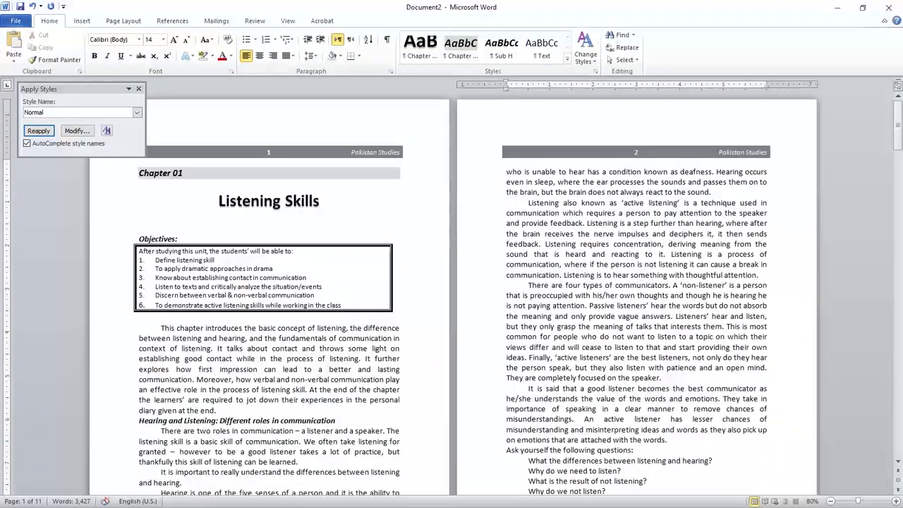
scroll(451, 296, down, 1)
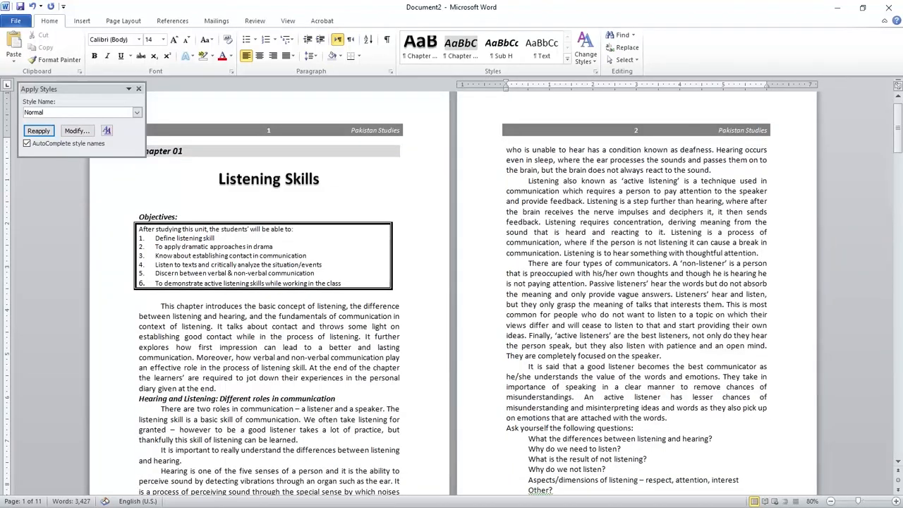
scroll(527, 444, down, 3)
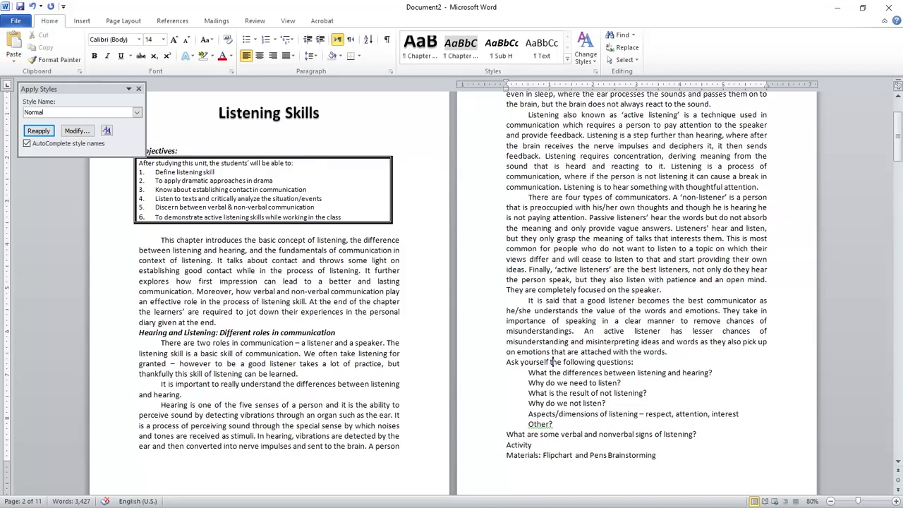
click(502, 48)
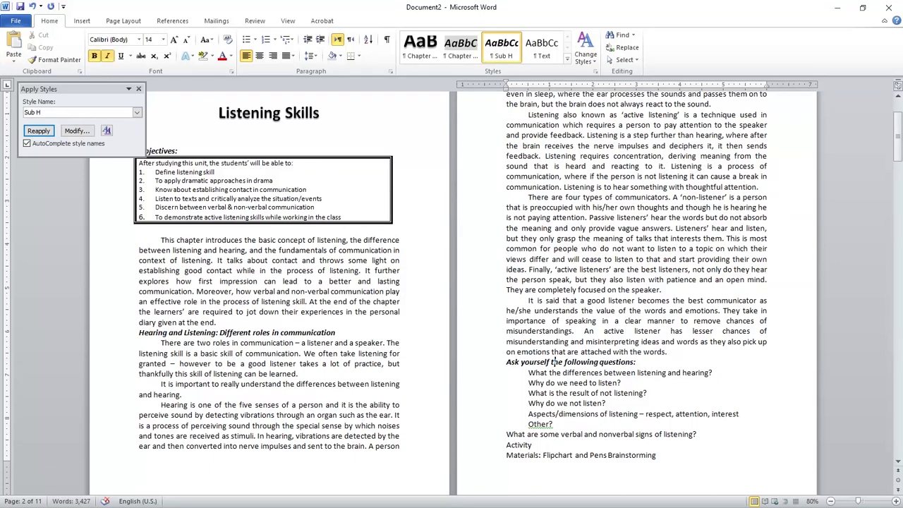
Number the five lines from "What the differences" to "Aspects/dimensions of listening" as 1. to 5., with the numbers aligned to the text margin
drag(528, 373, 547, 413)
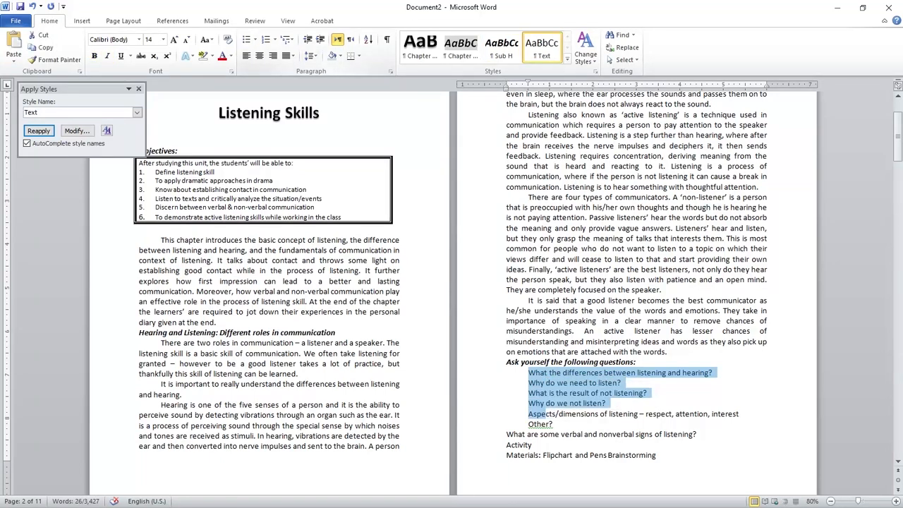
click(273, 39)
click(284, 79)
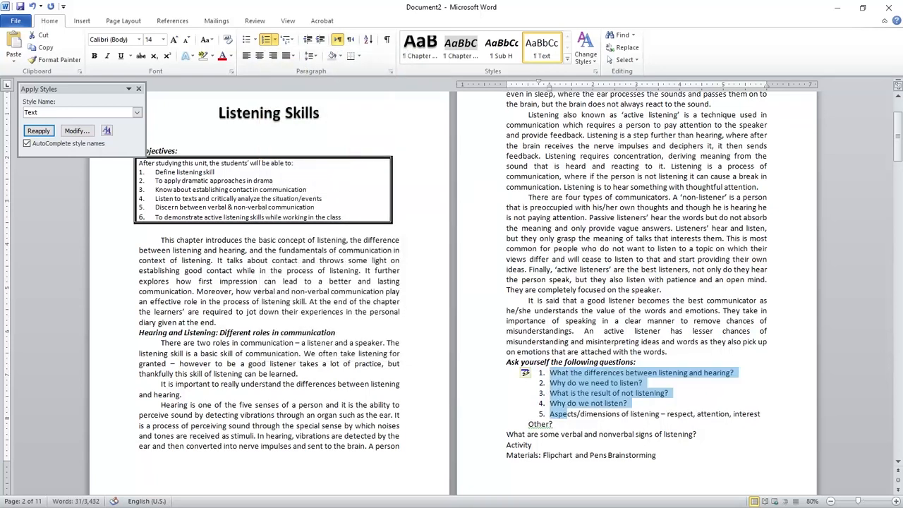
mouse_move(538, 82)
mouse_down()
mouse_move(506, 81)
mouse_move(540, 86)
mouse_move(528, 86)
mouse_up()
click(562, 226)
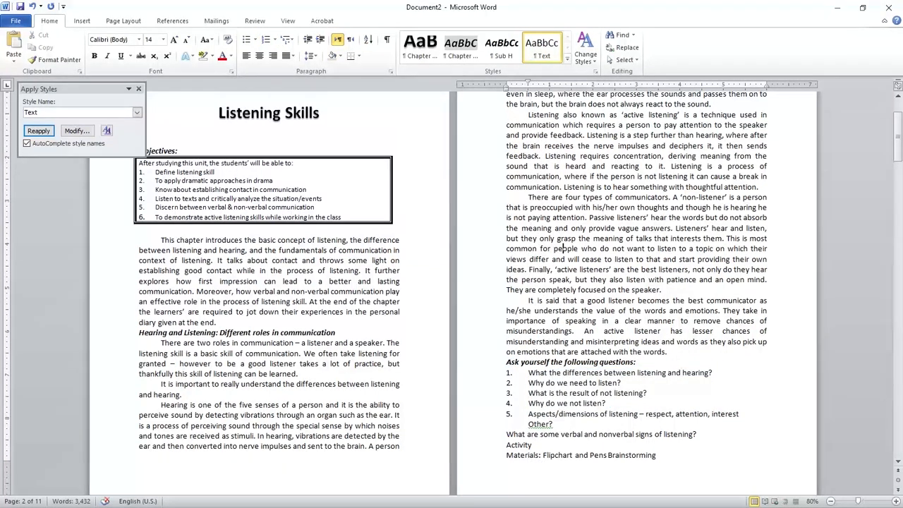
Join "Other?" to the end of numbered item 5 and make "What are some verbal and nonverbal signs of listening?" item 6
scroll(562, 226, down, 1)
scroll(562, 226, down, 4)
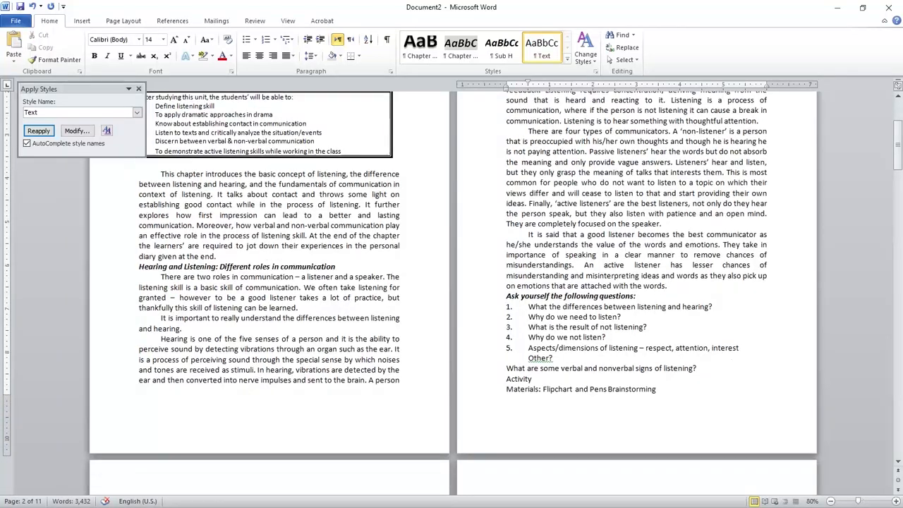
click(523, 323)
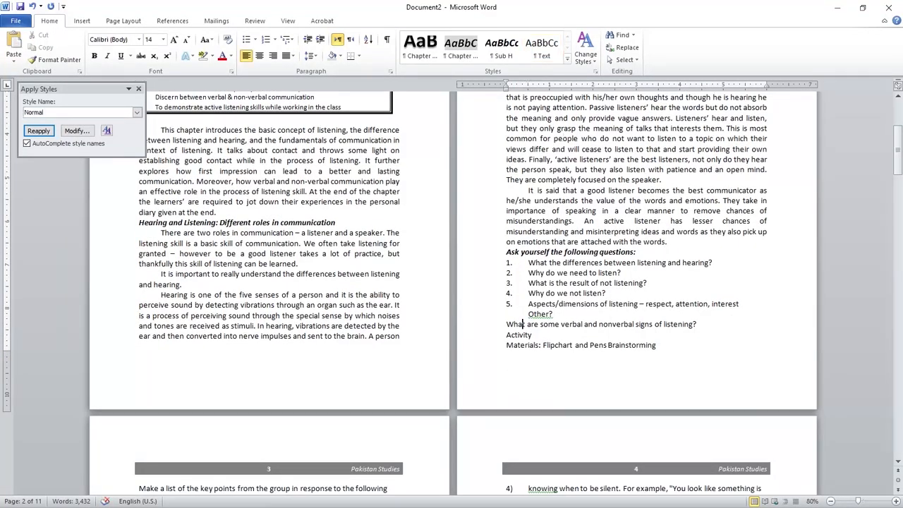
key(BackSpace)
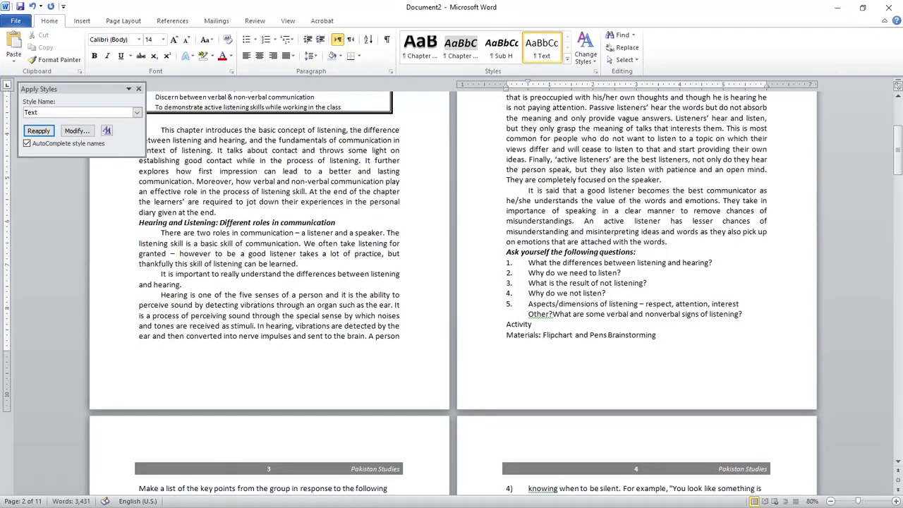
key(Return)
key(BackSpace)
key(BackSpace)
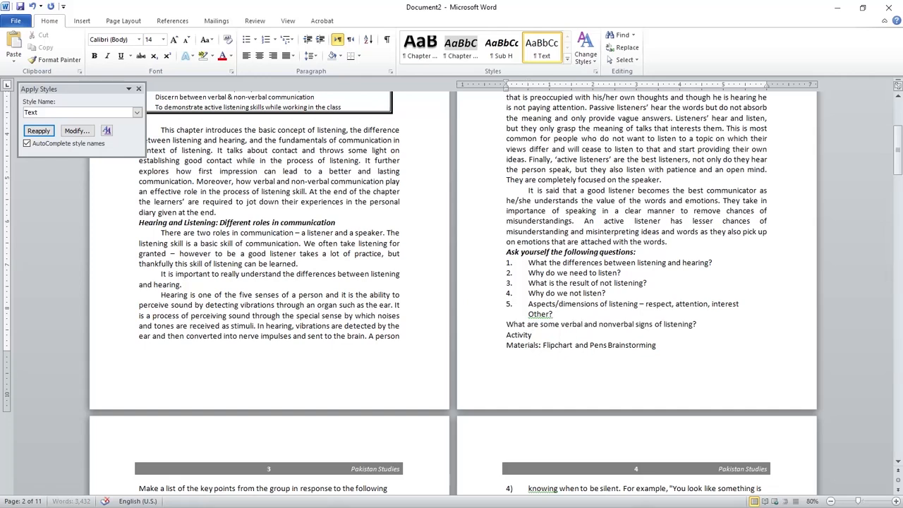
key(BackSpace)
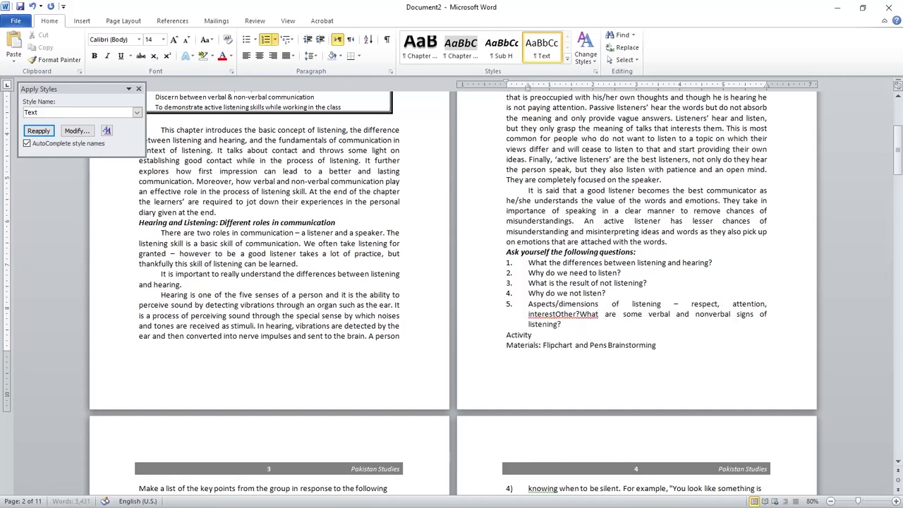
key(Left)
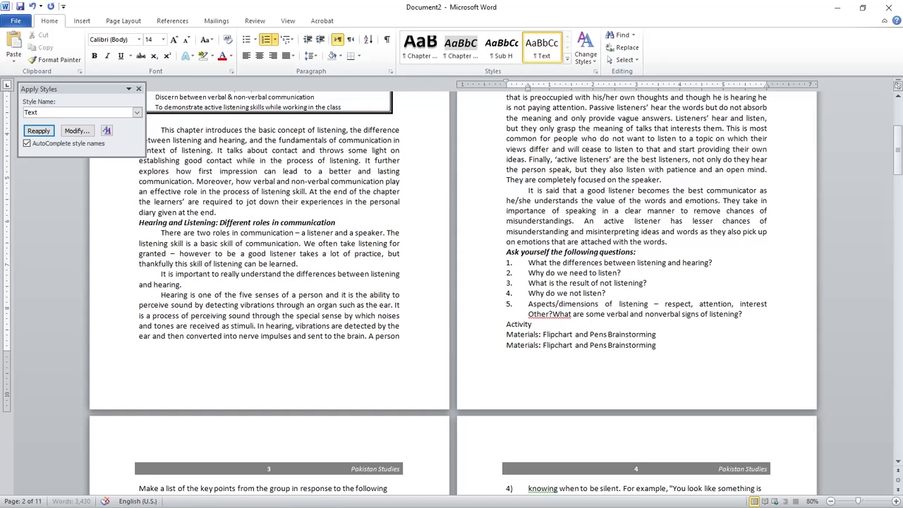
key(Right)
key(Right)
key(Right)
key(Right)
key(Right)
key(Return)
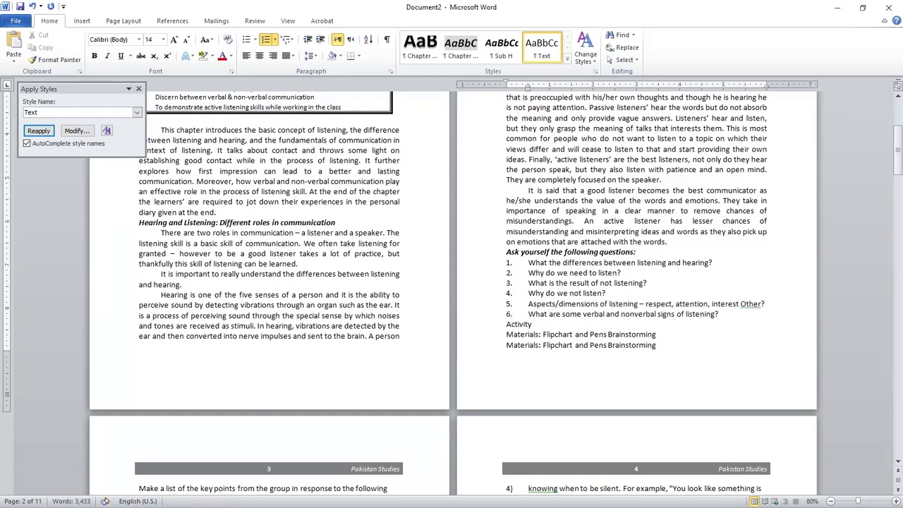
Increase the font size of the blank line below the objectives box to 36
click(532, 324)
scroll(532, 325, down, 2)
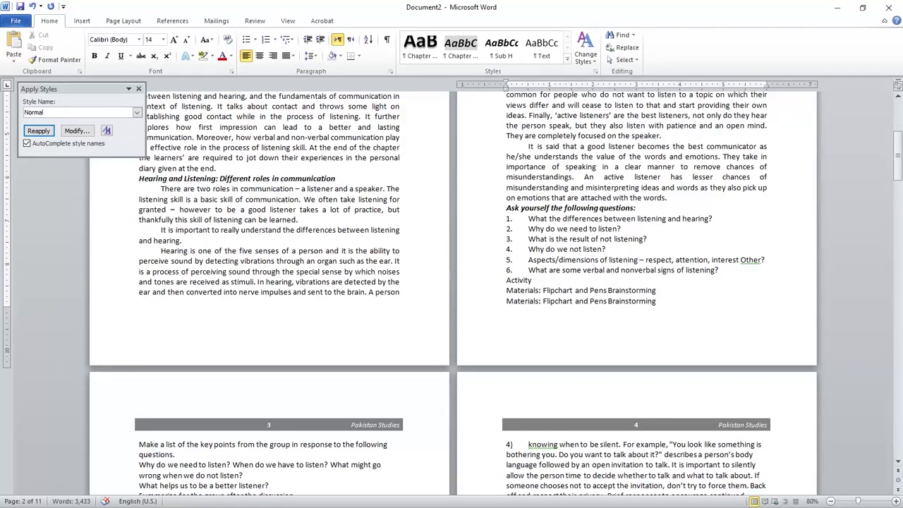
scroll(452, 289, up, 5)
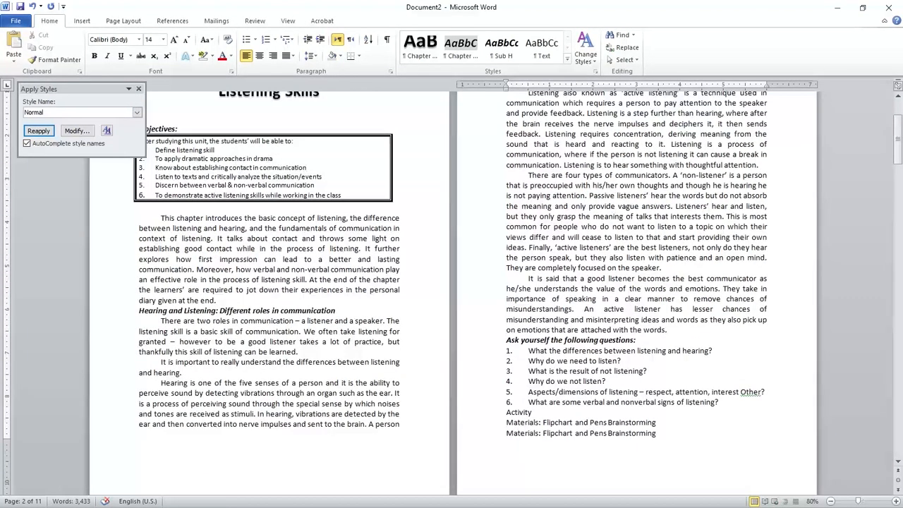
click(140, 206)
key(ctrl+shift+period)
key(ctrl+shift+period)
key(ctrl+shift+period)
key(ctrl+shift+period)
key(ctrl+shift+period)
key(ctrl+shift+period)
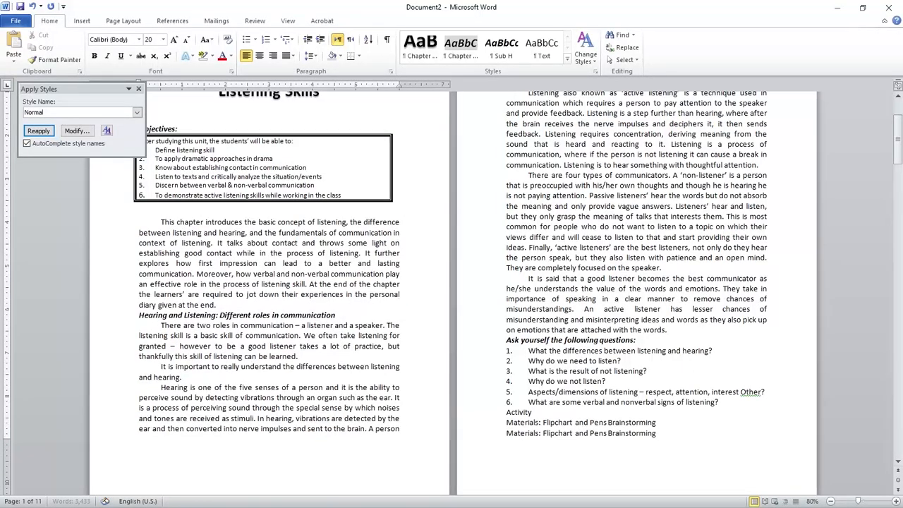
key(ctrl+shift+period)
key(ctrl+shift+period)
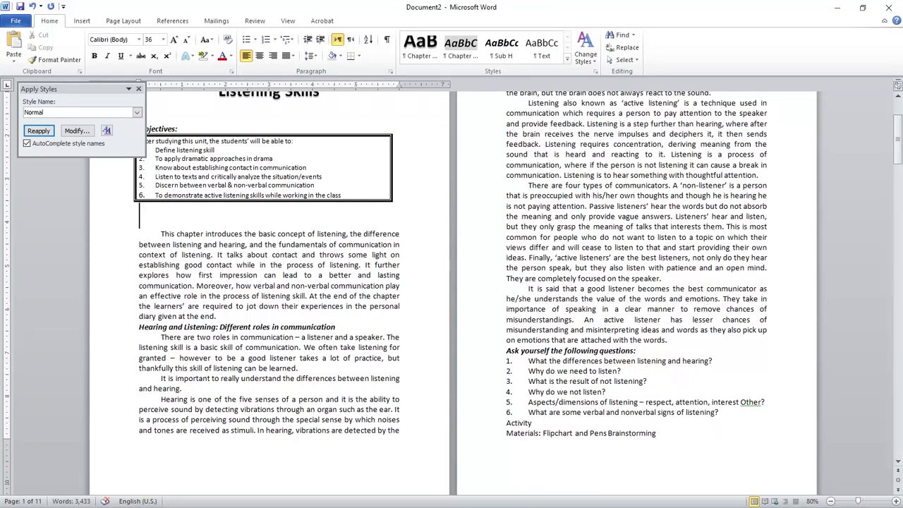
Set the line spacing from "Passive listeners" through the sixth question on page 2 to Multiple at 1.15
drag(583, 412, 589, 206)
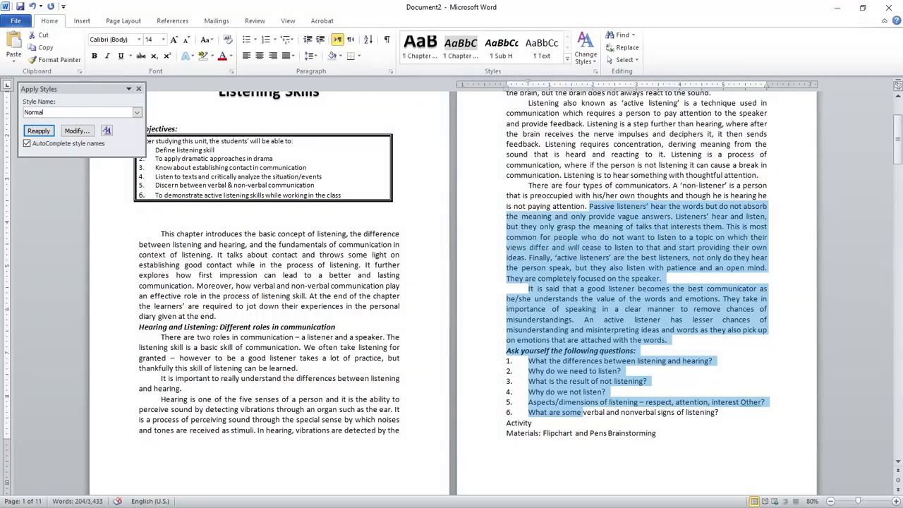
click(390, 71)
click(280, 277)
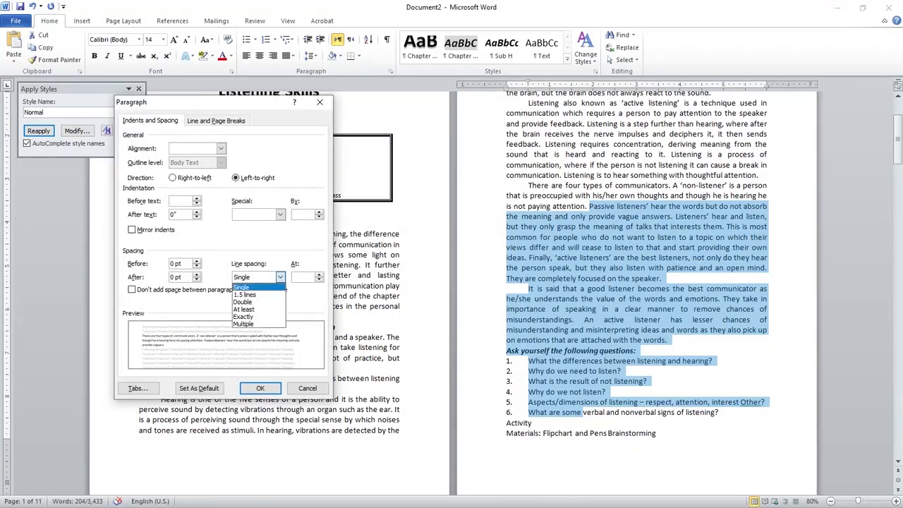
click(245, 323)
key(Tab)
text(1.1)
key(Return)
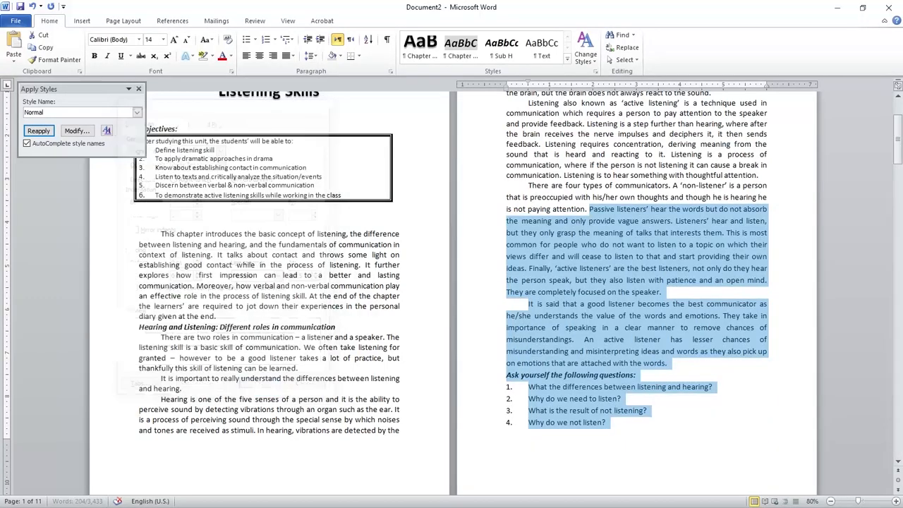
Reduce the multiple line spacing of the selected text slightly so that all six questions fit on page 2
scroll(451, 293, down, 5)
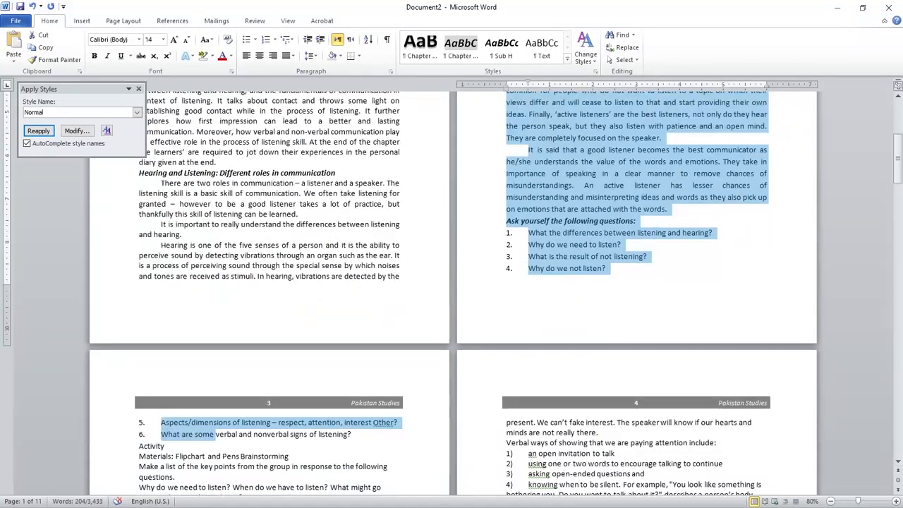
click(390, 70)
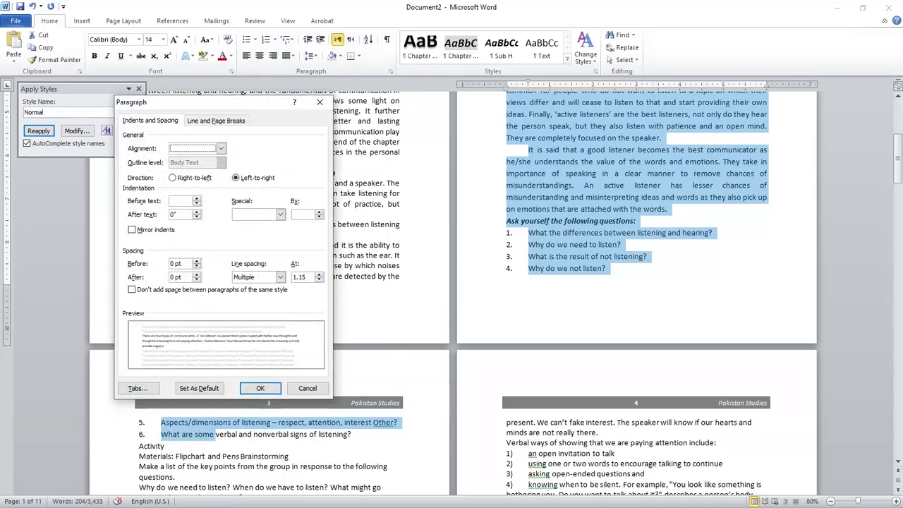
key(Return)
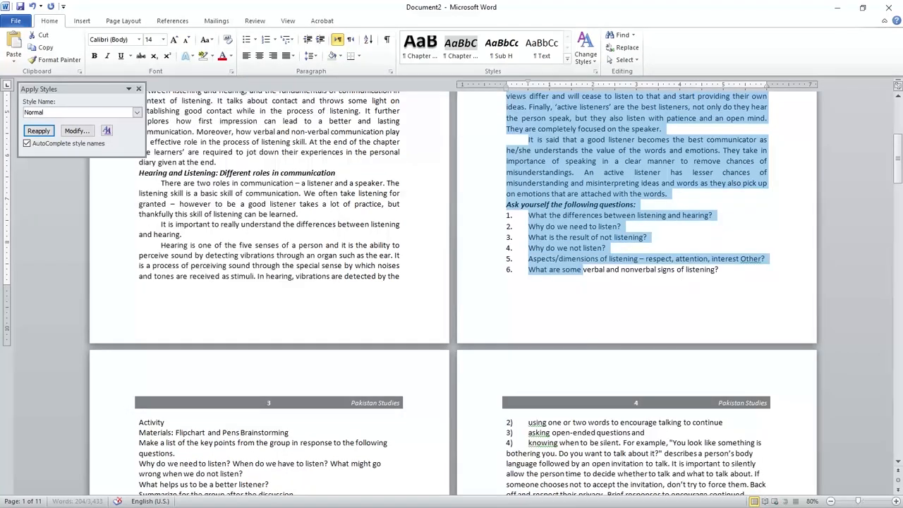
Close the Apply Styles window and insert a blank line above "Activity" on page 3
scroll(451, 292, down, 2)
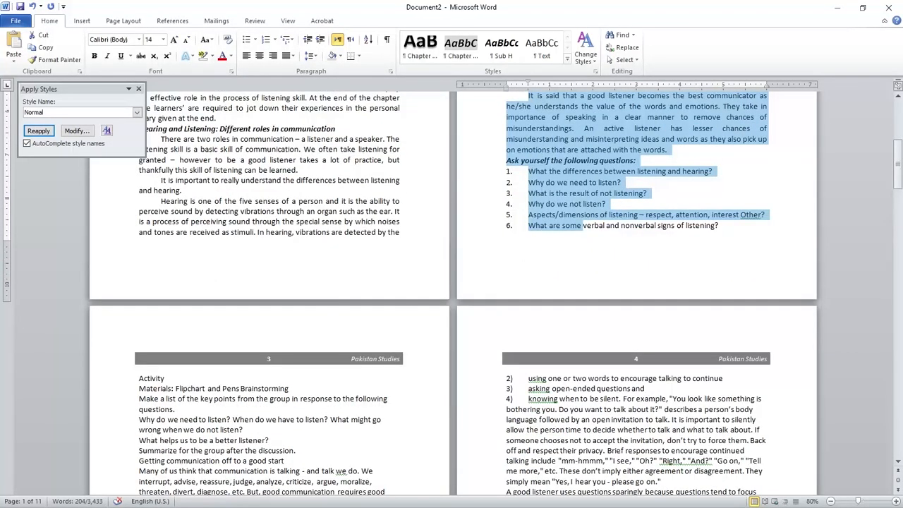
scroll(451, 292, down, 4)
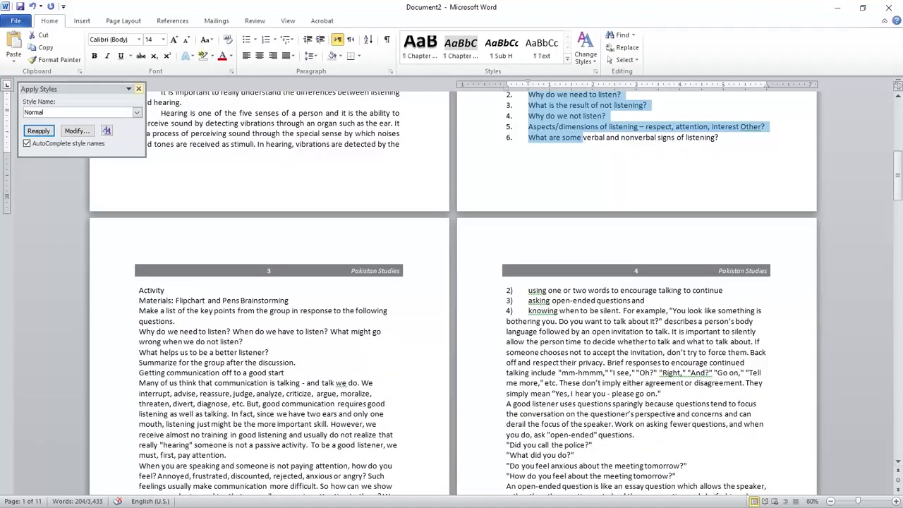
click(139, 89)
click(139, 290)
scroll(268, 292, down, 5)
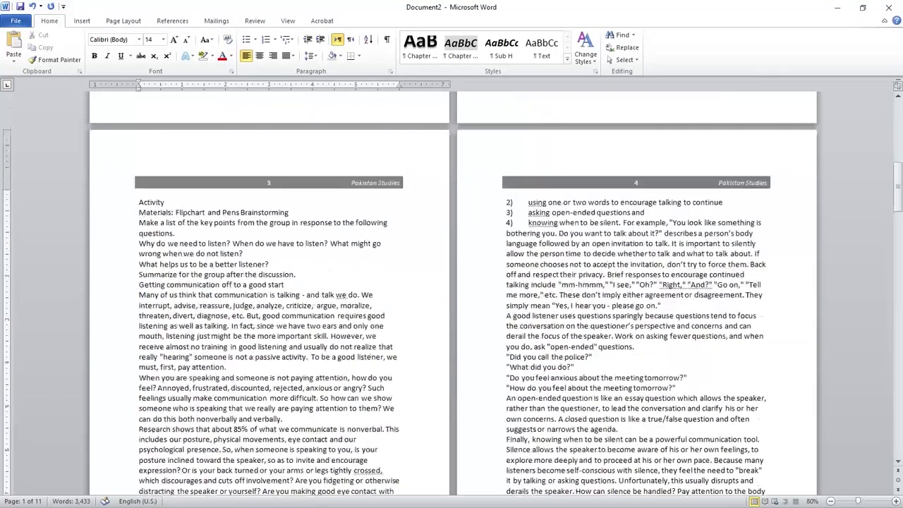
key(Return)
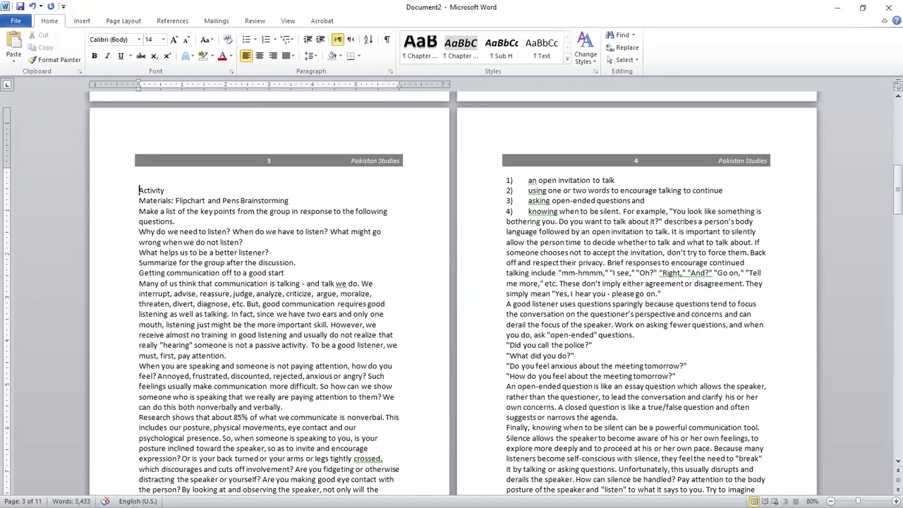
Insert a one-cell table on the blank line above "Activity" on page 3
click(82, 21)
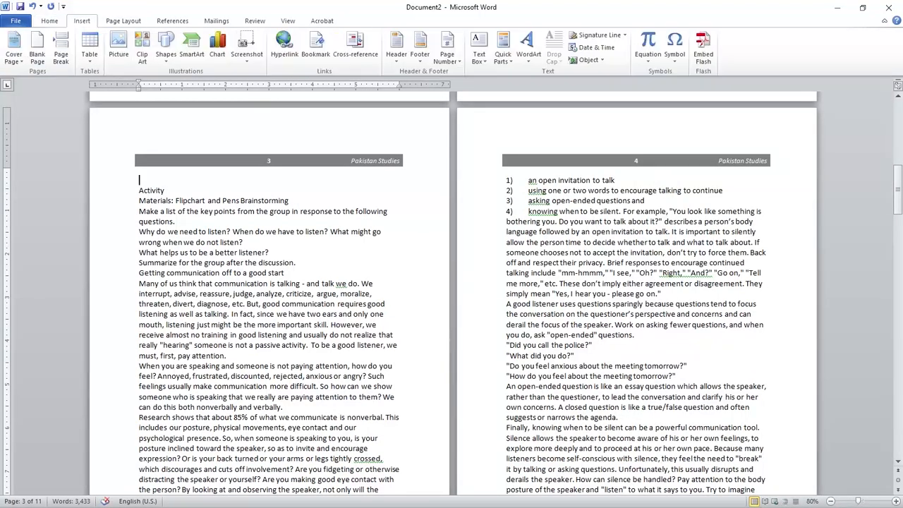
click(90, 49)
click(86, 83)
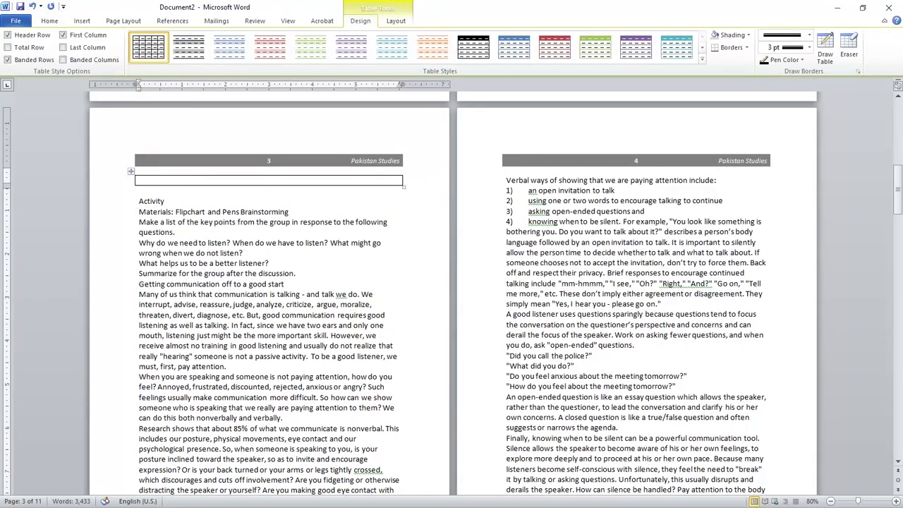
Move the text from "Activity" through "Getting communication off to a good start" into the one-cell table
click(139, 201)
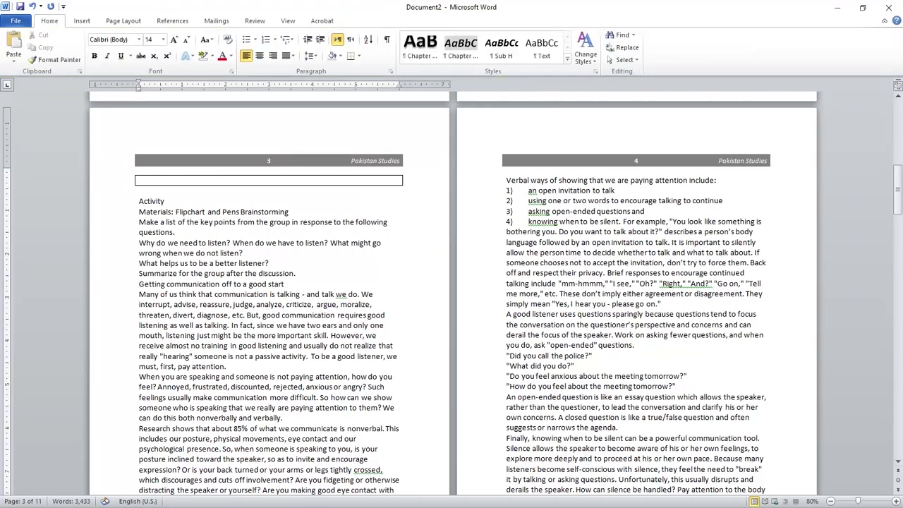
drag(139, 201, 285, 284)
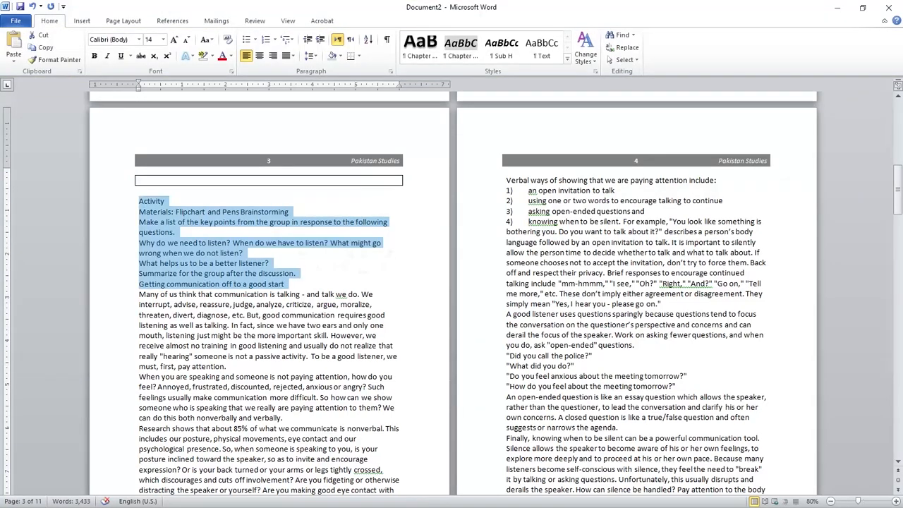
key(ctrl+x)
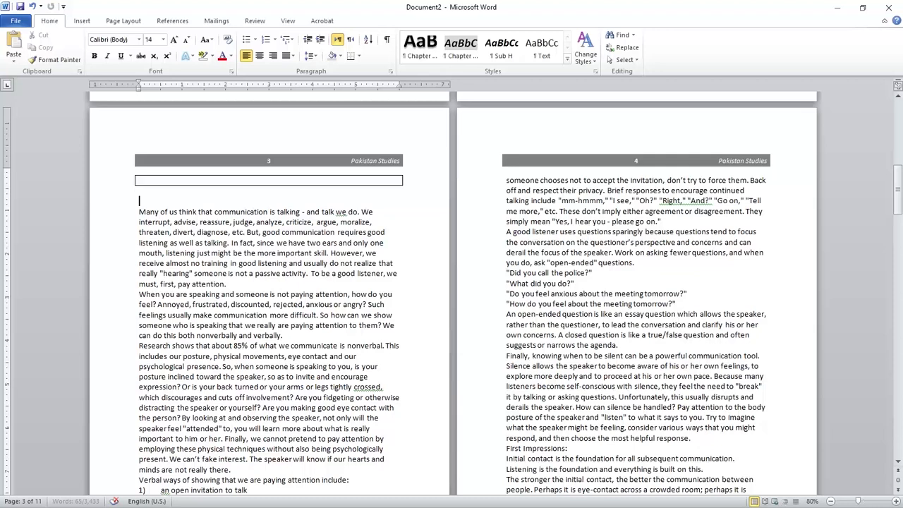
click(212, 180)
key(ctrl+v)
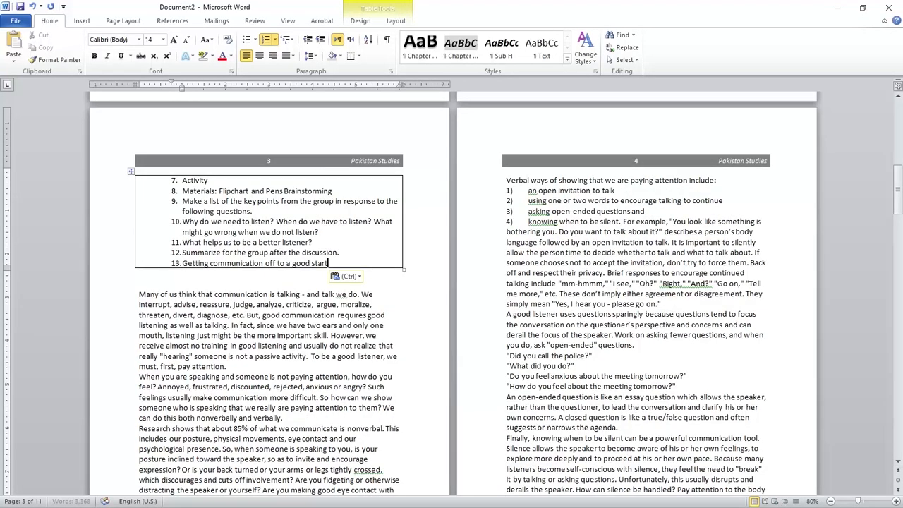
Remove the numbering from the "Activity" line in the box and restart the numbered list below it at 1
click(183, 180)
key(BackSpace)
key(BackSpace)
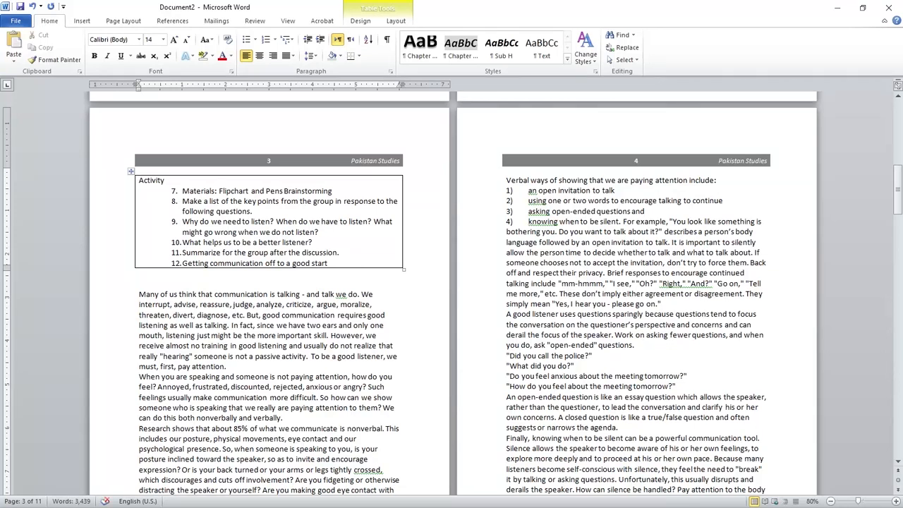
click(174, 192)
right_click(175, 191)
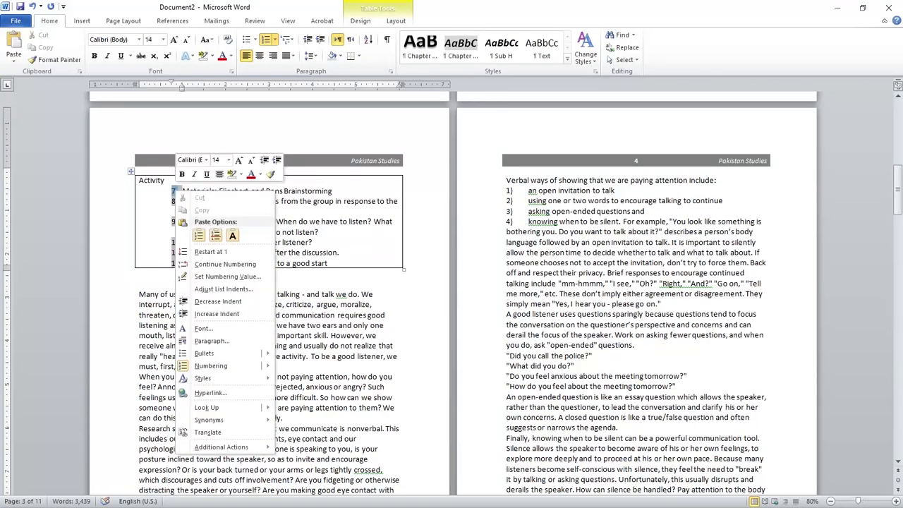
click(210, 252)
Reduce the left indent of the six numbered items so their numbers align with the "Activity" line
drag(183, 191, 204, 263)
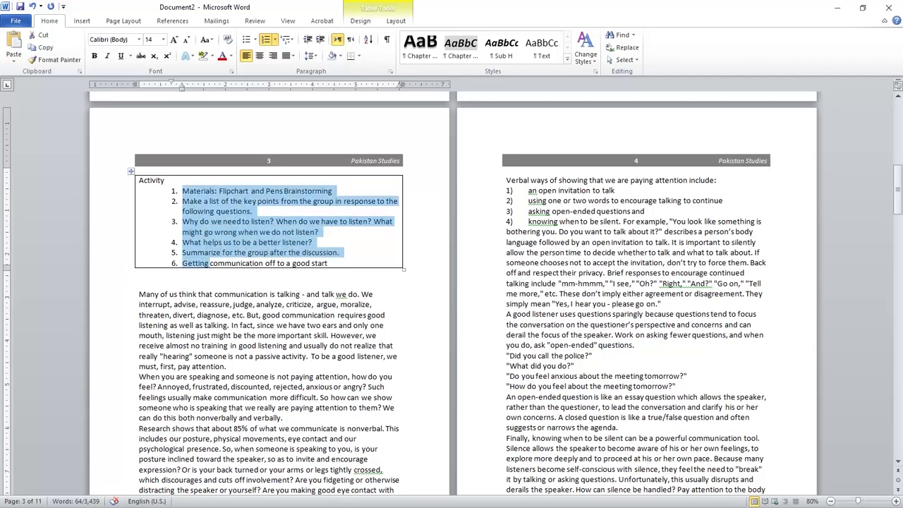
drag(181, 87, 139, 82)
click(203, 222)
Apply the Sub H style to the "Activity" line in the box
click(165, 181)
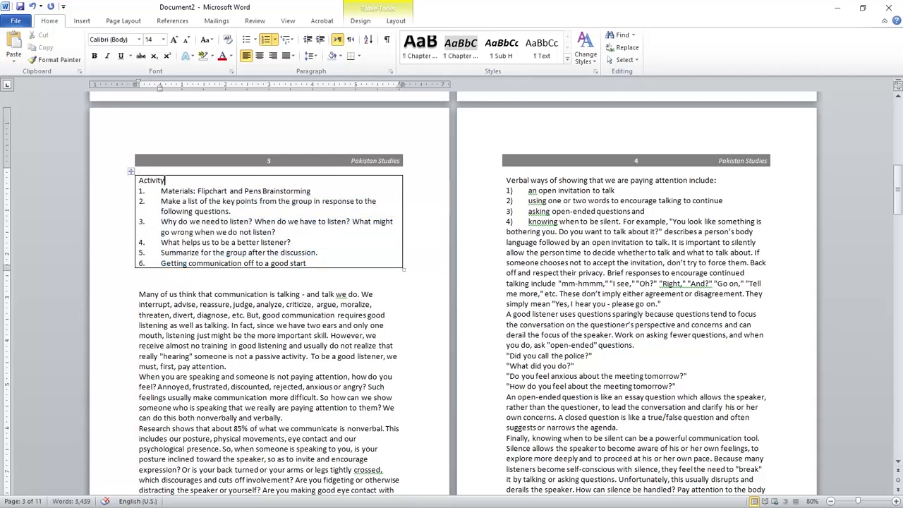
key(Home)
key(shift+End)
key(End)
click(502, 44)
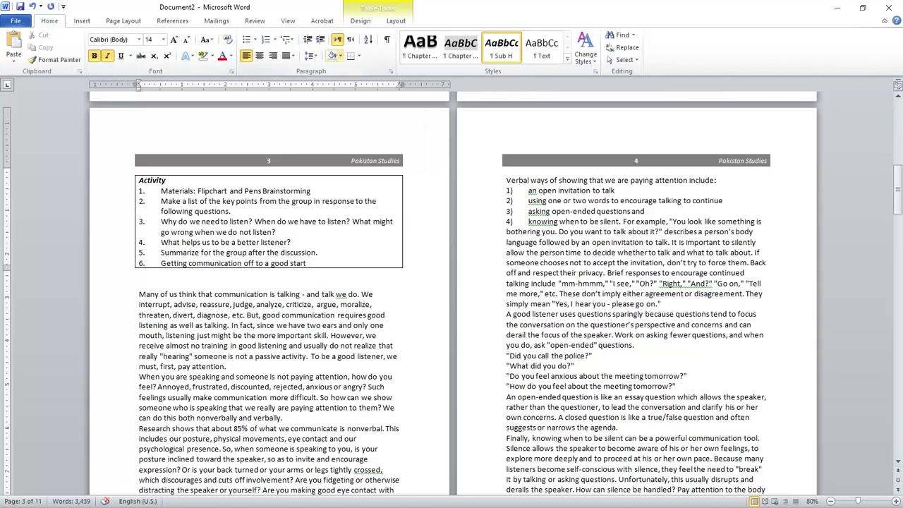
Shade the "Activity" heading line with a medium grey
click(340, 56)
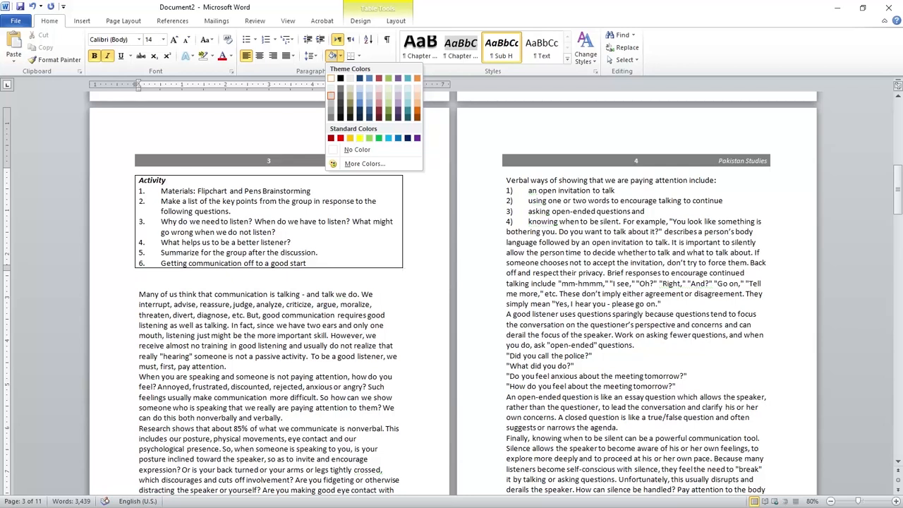
key(Escape)
key(shift+End)
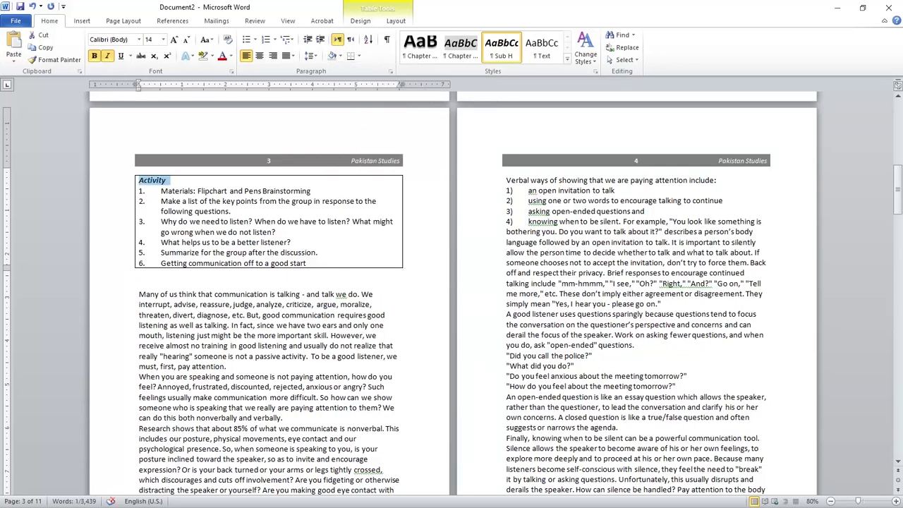
click(340, 56)
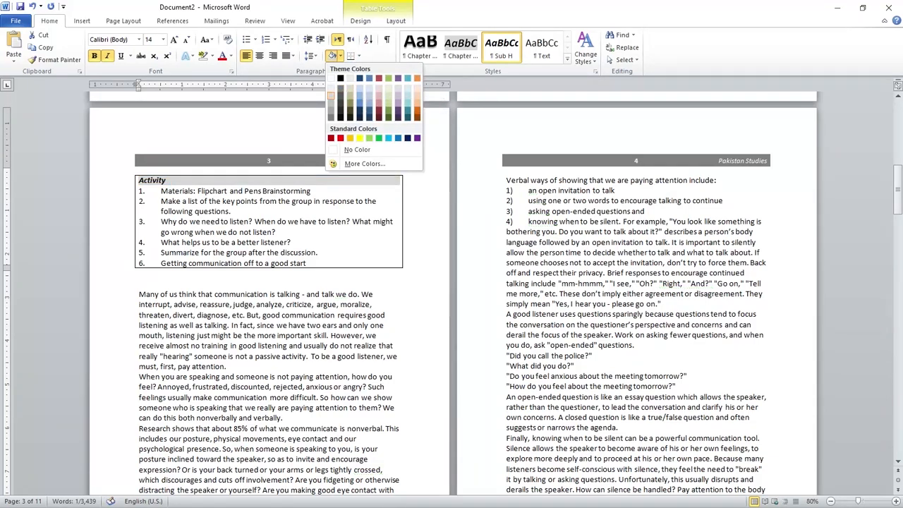
click(331, 98)
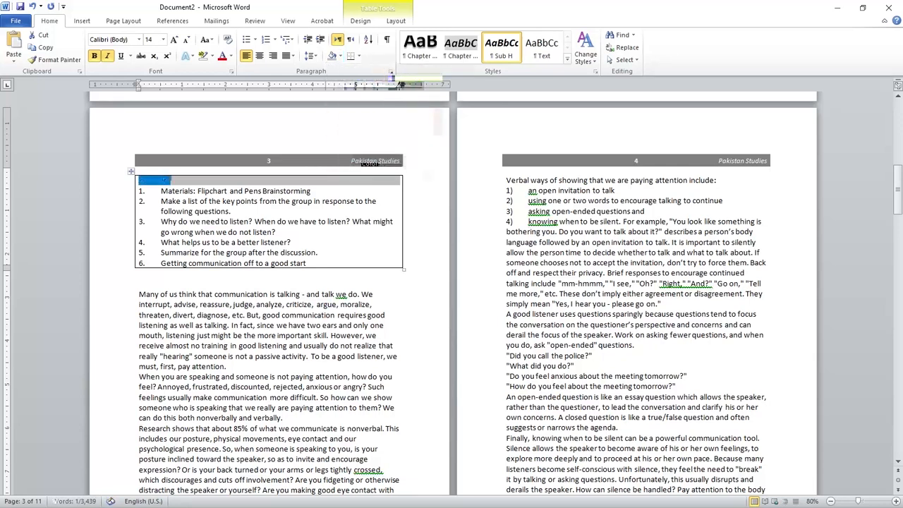
Shade the whole Activity box with the lightest grey below white in the theme colors
click(131, 172)
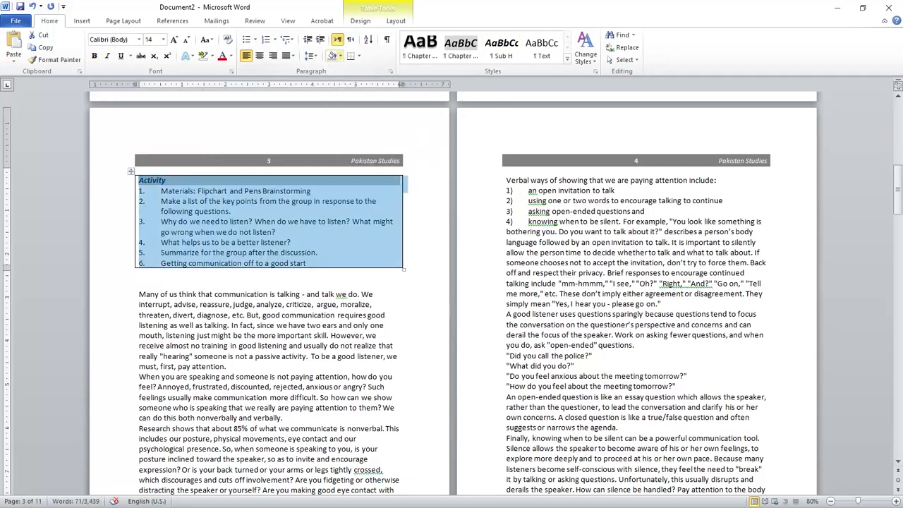
click(340, 55)
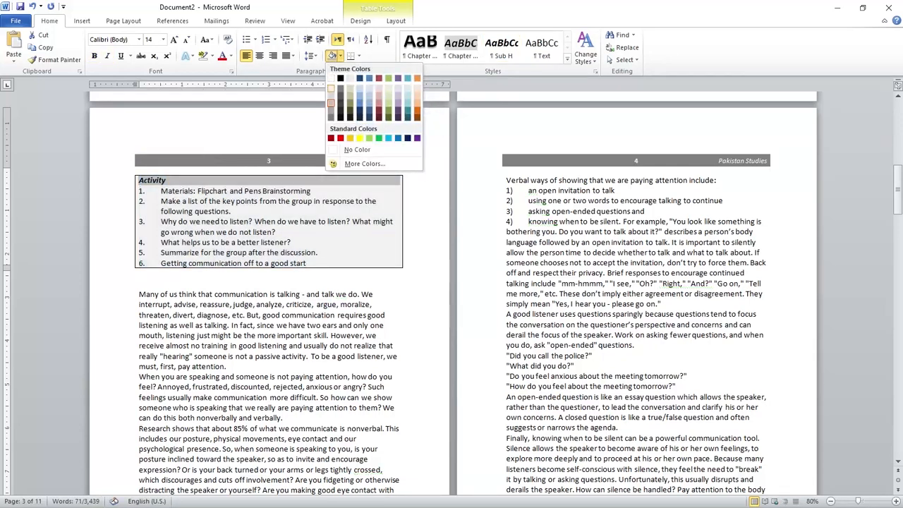
click(331, 89)
click(267, 292)
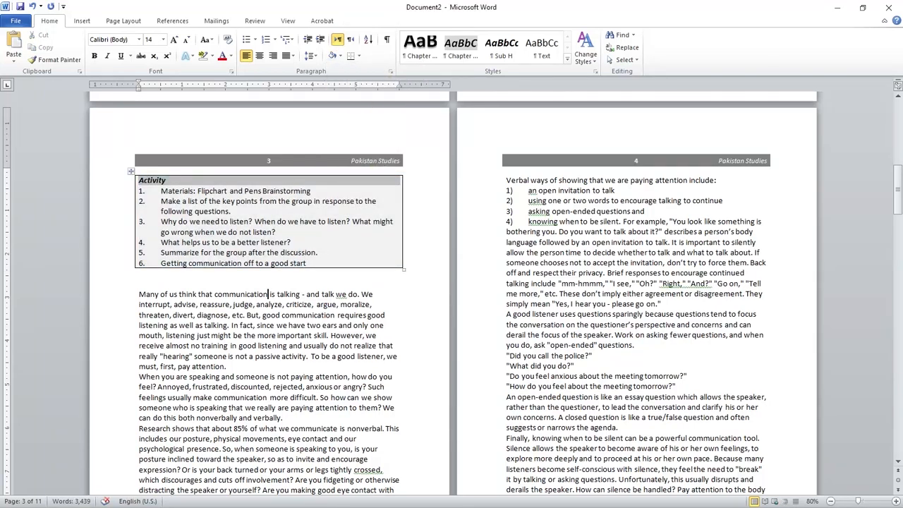
Remove all borders from the Activity box and delete the extra blank line below it
click(131, 171)
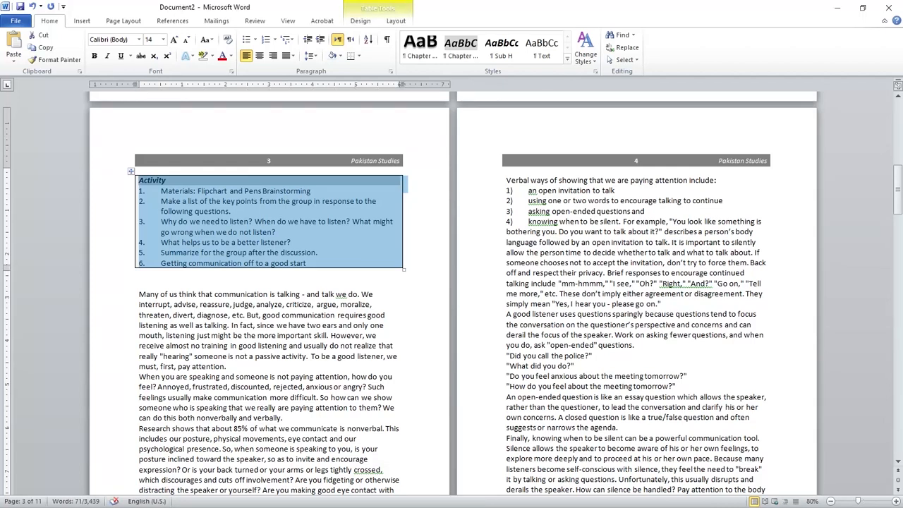
click(358, 56)
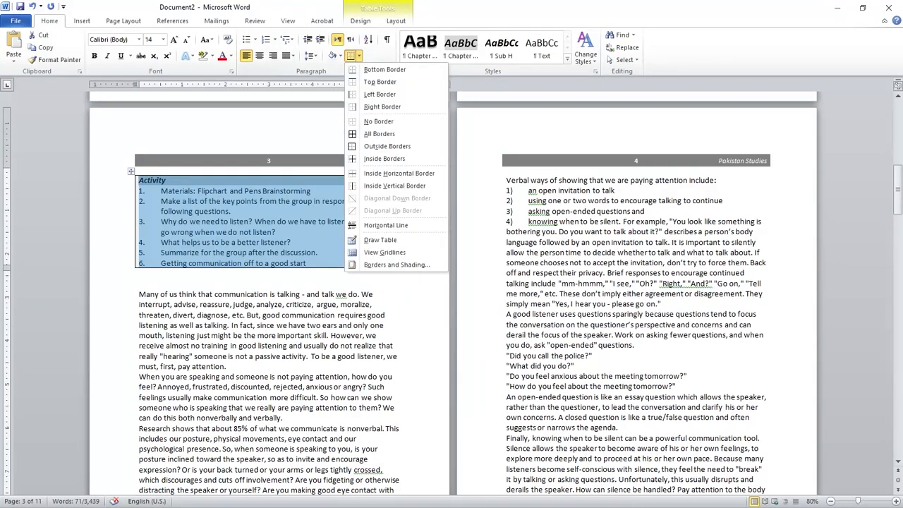
click(378, 121)
click(140, 283)
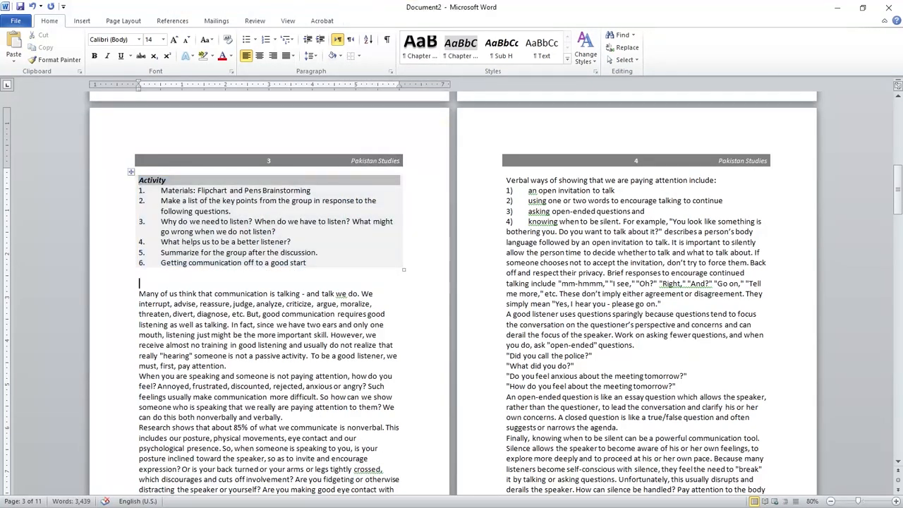
key(Delete)
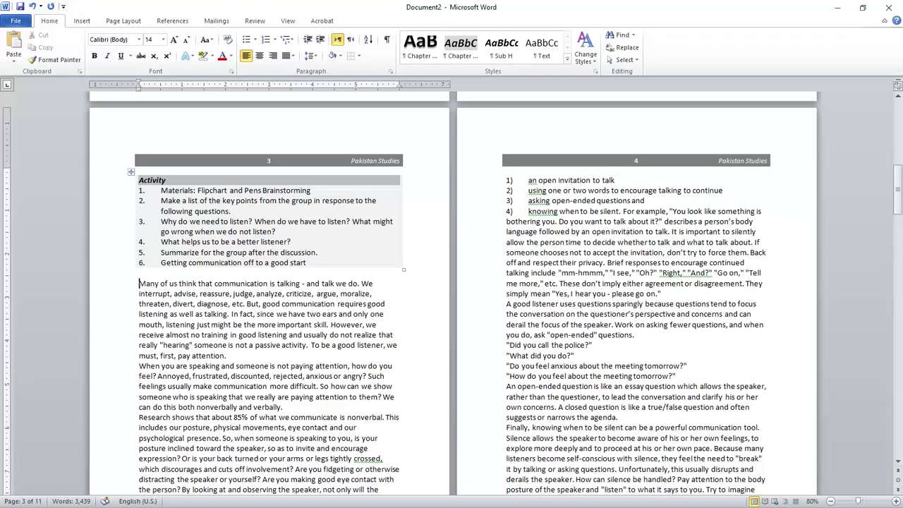
Apply the Text style to the three page 3 paragraphs from "Many of us think" through "Research shows"
click(541, 46)
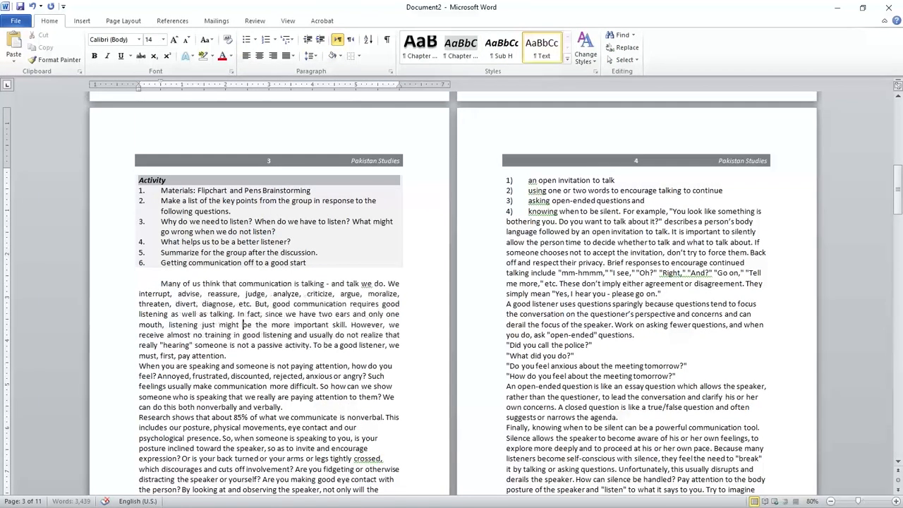
scroll(287, 288, down, 3)
click(541, 47)
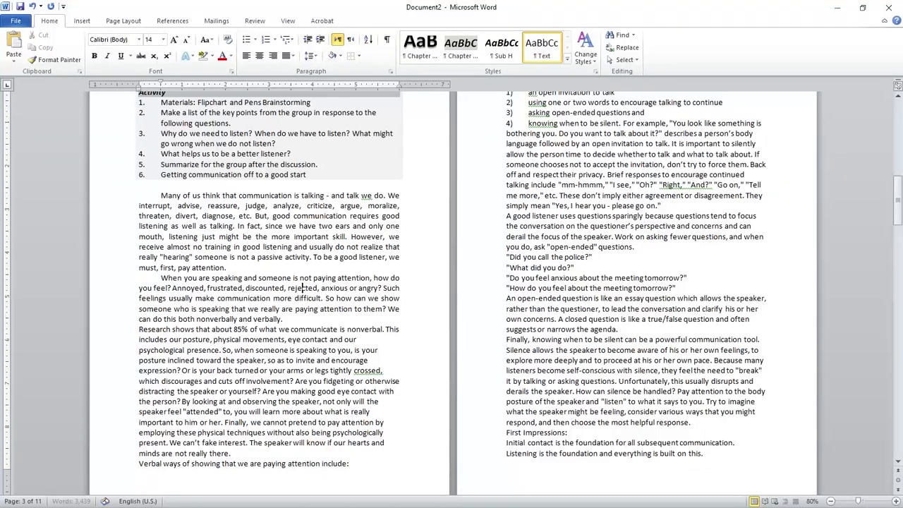
scroll(314, 251, down, 3)
click(315, 251)
key(F4)
Apply the Sub H style to the line "Verbal ways of showing that we are paying attention include:"
click(294, 375)
key(F4)
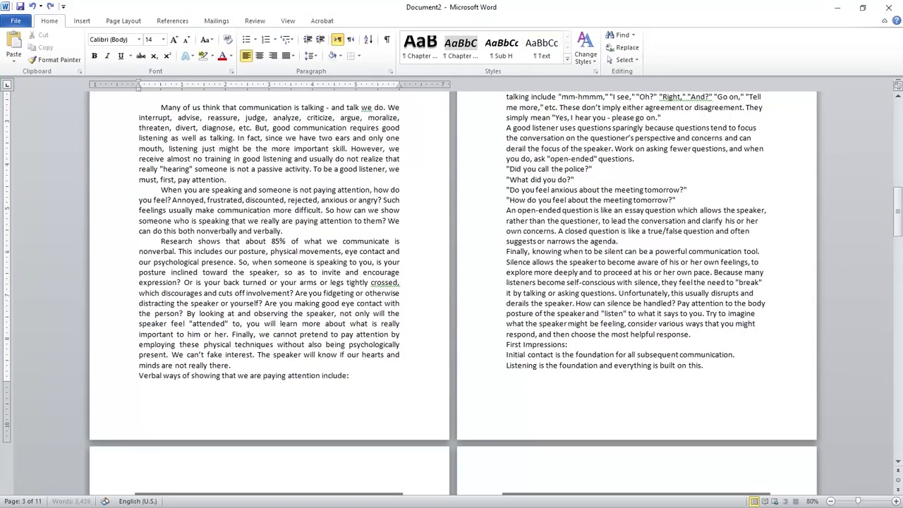
click(501, 45)
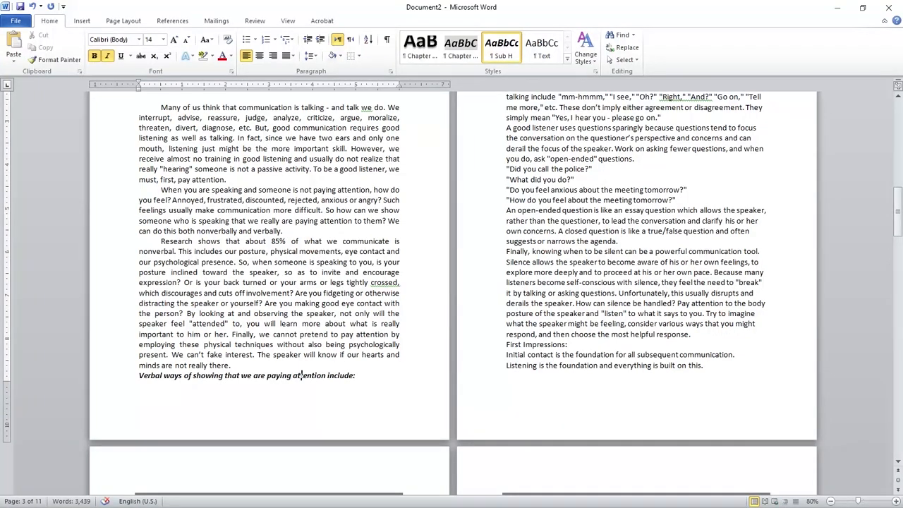
Try the Text style on item 4, "knowing when to be silent", on page 4
scroll(302, 376, up, 4)
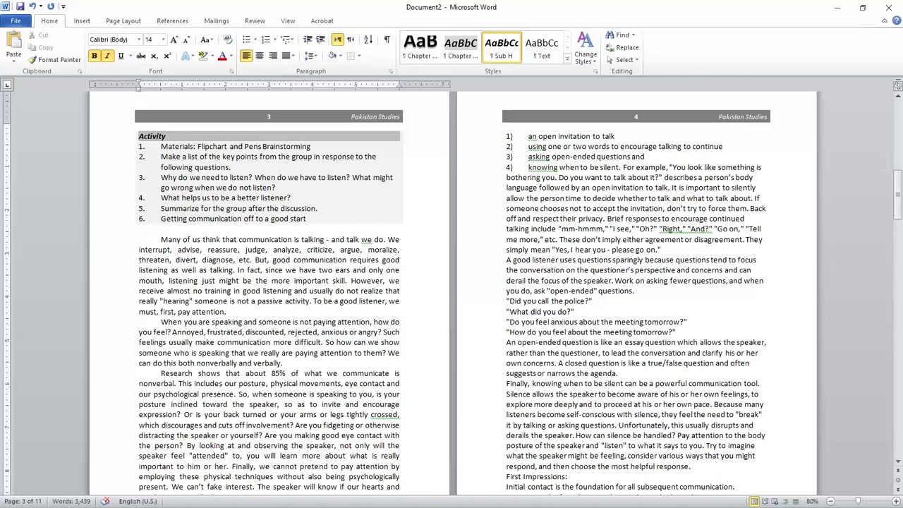
click(555, 198)
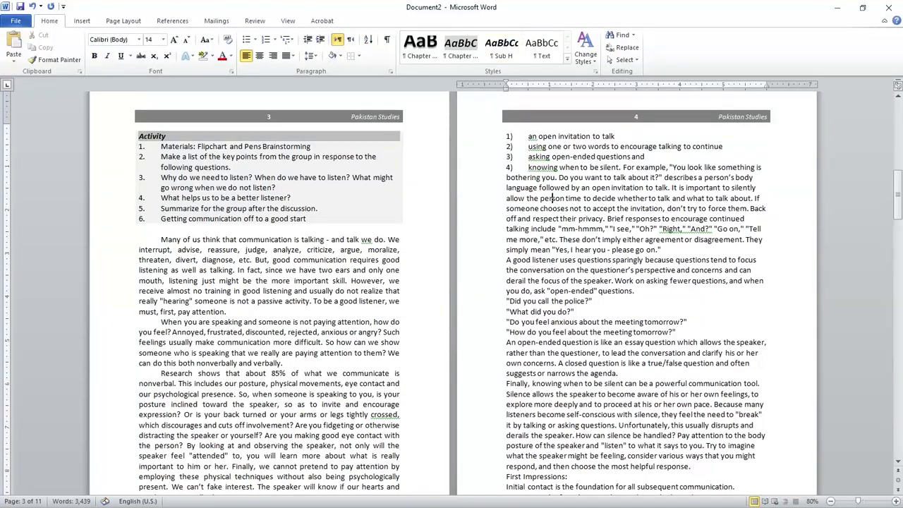
click(541, 48)
scroll(600, 282, down, 1)
click(628, 176)
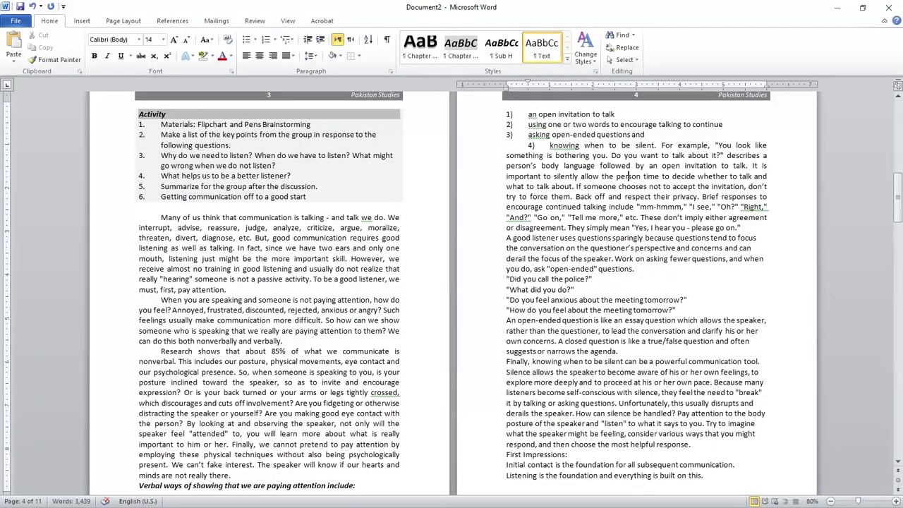
Undo the Text style on item 4 and give the item a hanging indent with justified alignment
key(ctrl+z)
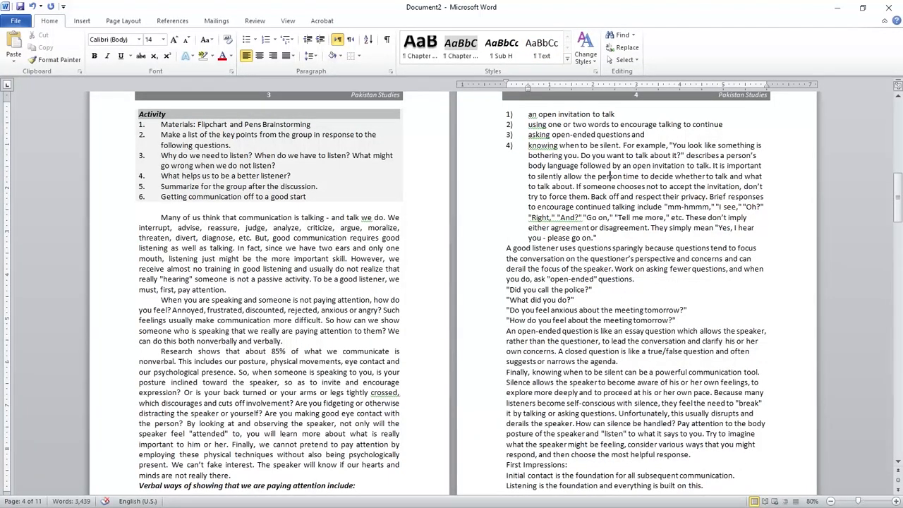
key(ctrl+y)
Apply the Text style to the paragraph beginning "A good listener uses questions sparingly" on page 4
click(576, 259)
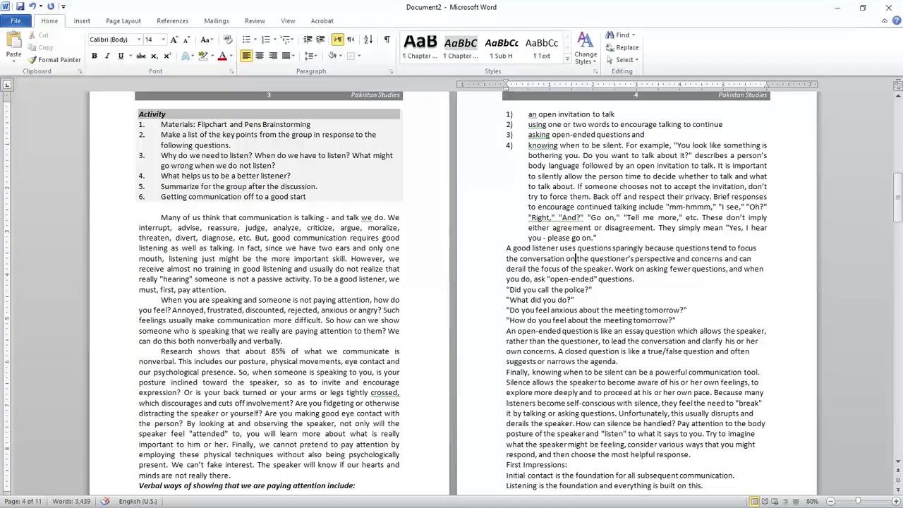
click(542, 48)
scroll(451, 289, down, 1)
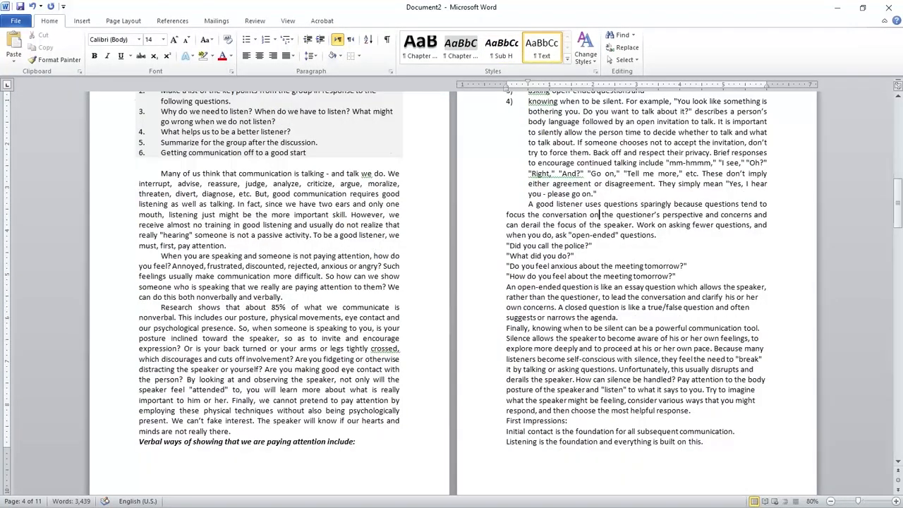
Apply the Text style to the quoted questions "What did you do?", "Do you feel anxious…" and "How do you feel…" on page 4
click(587, 276)
key(F4)
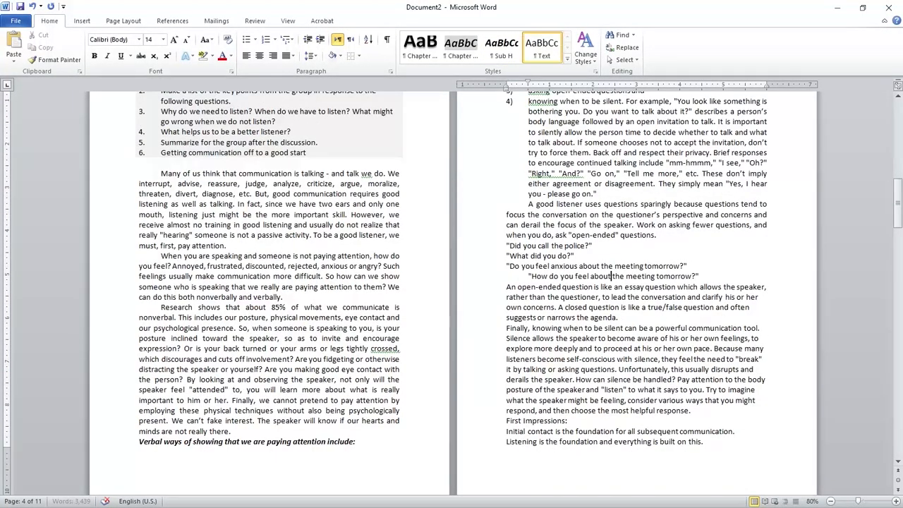
click(588, 266)
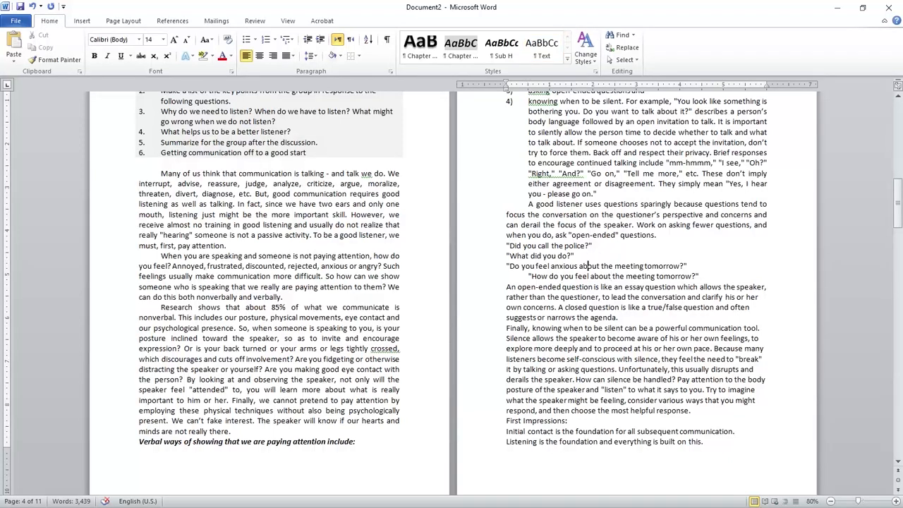
key(F5)
click(577, 244)
key(F4)
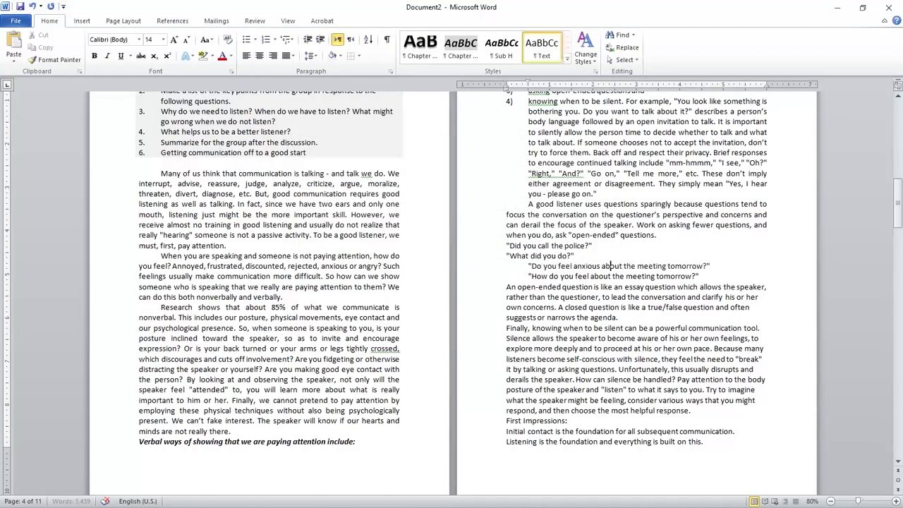
click(565, 255)
key(F4)
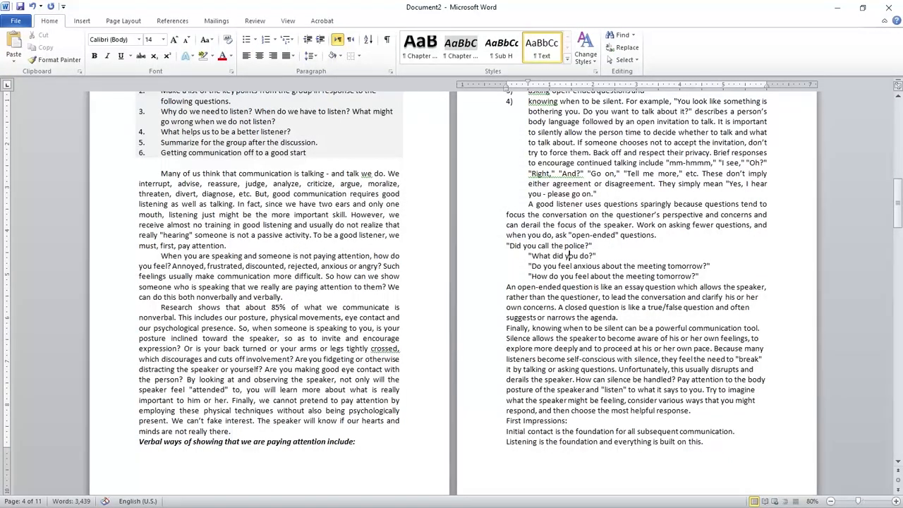
Apply the Text style to the page 4 paragraphs beginning "An open-ended question", "Finally, knowing when to be silent" and "Initial contact"
click(541, 307)
key(F4)
scroll(541, 306, down, 3)
click(588, 240)
key(F4)
click(563, 343)
key(F4)
Apply the Sub H style to the "First Impressions:" line on page 4
click(552, 332)
key(F4)
click(502, 48)
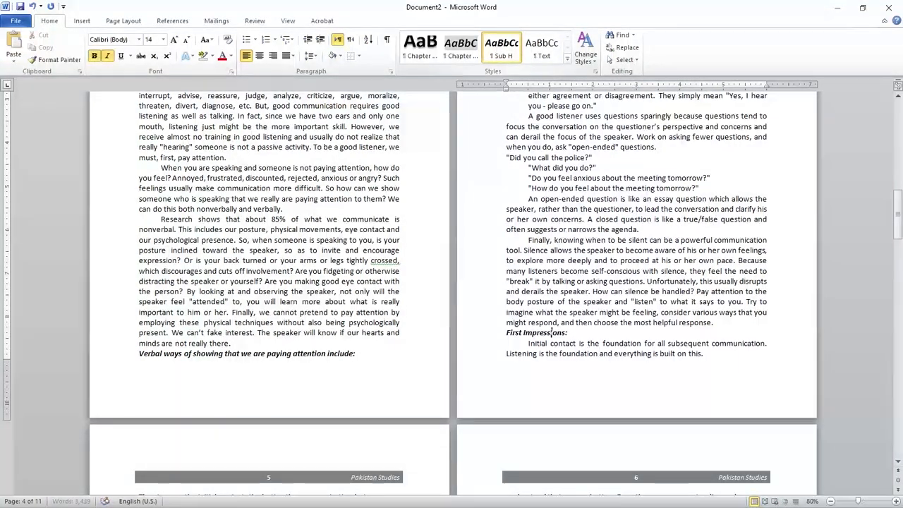
Apply the Text style to the page 5 paragraphs beginning "The stronger the initial contact" and "Contact with another person"
scroll(266, 166, down, 10)
click(266, 167)
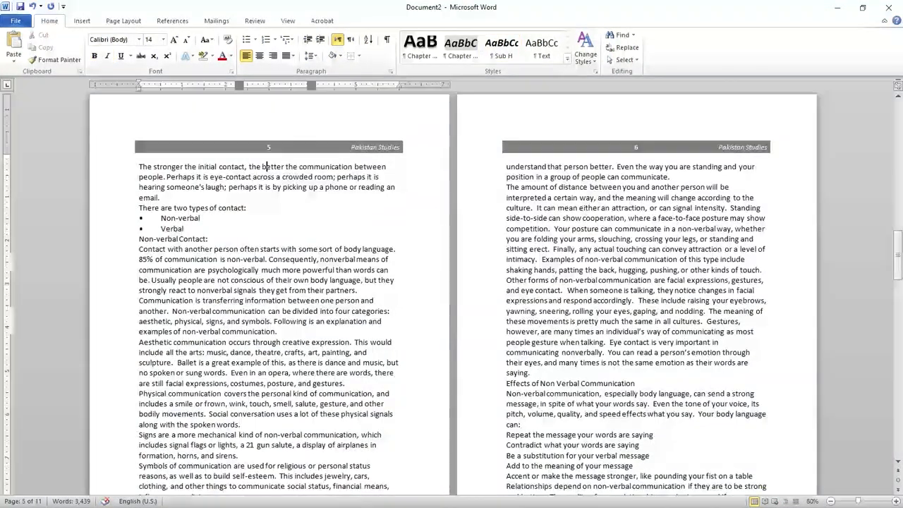
key(F4)
click(281, 259)
key(F4)
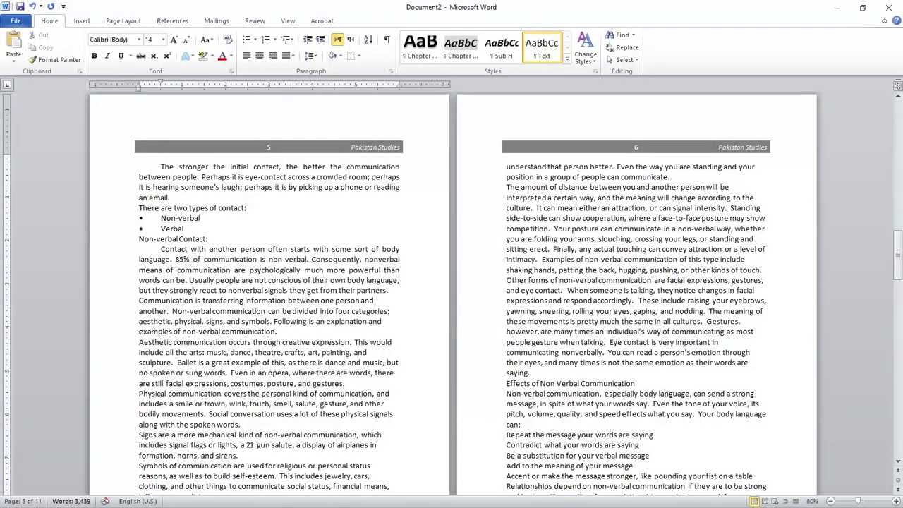
Apply the Sub H style to the "Non-verbal Contact:" line on page 5
click(188, 238)
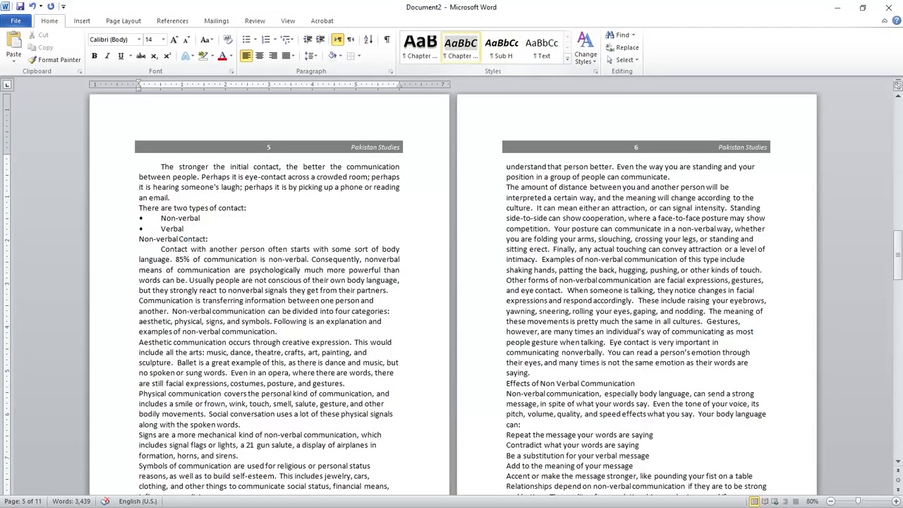
key(F4)
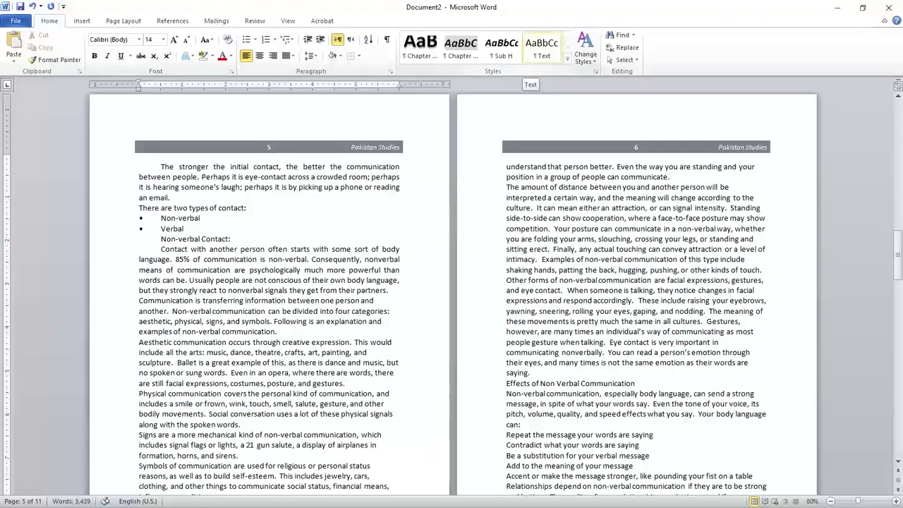
click(501, 48)
Reduce the font size of the empty line below the Objectives box on page 1 to 20
scroll(191, 239, up, 8)
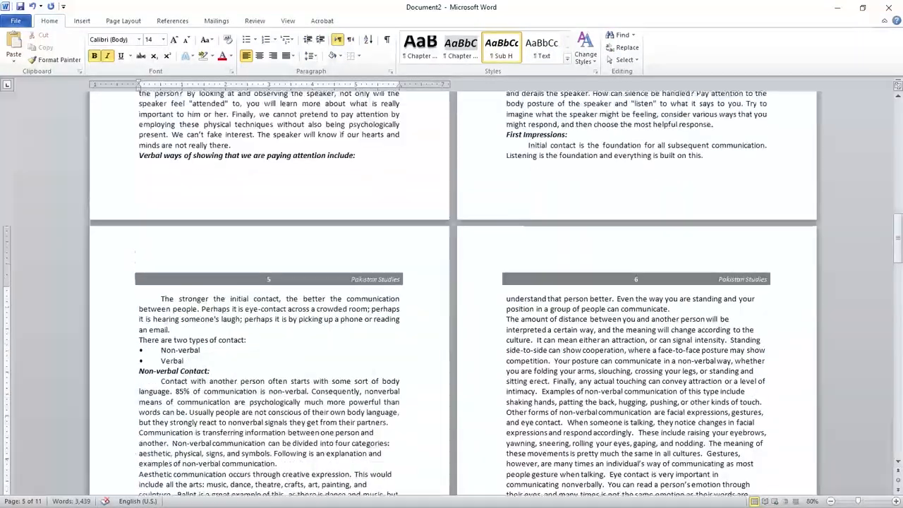
scroll(451, 290, up, 20)
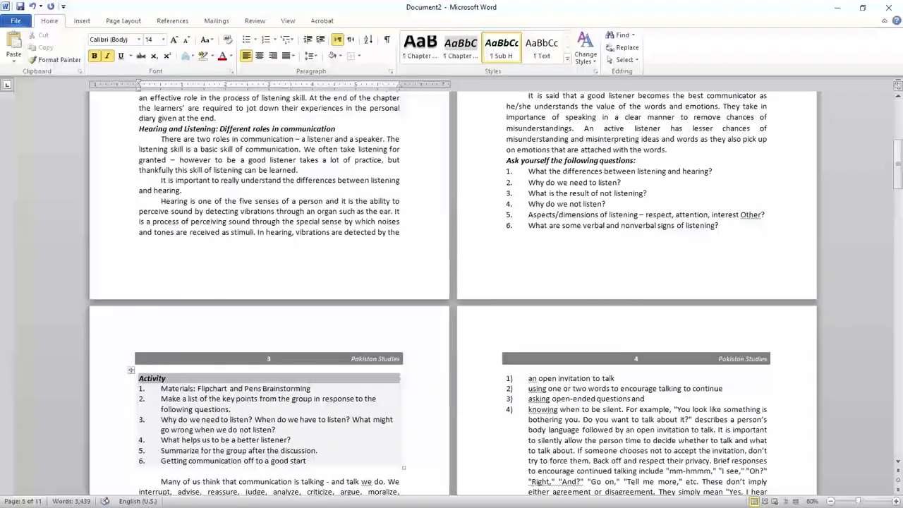
ctrl+scroll(451, 289, down, 1)
scroll(452, 289, down, 1)
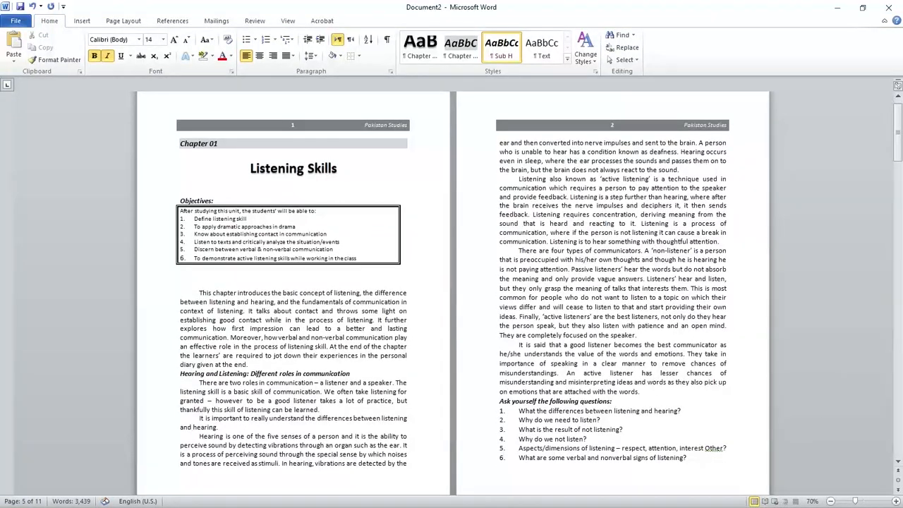
scroll(452, 289, down, 3)
scroll(451, 289, up, 2)
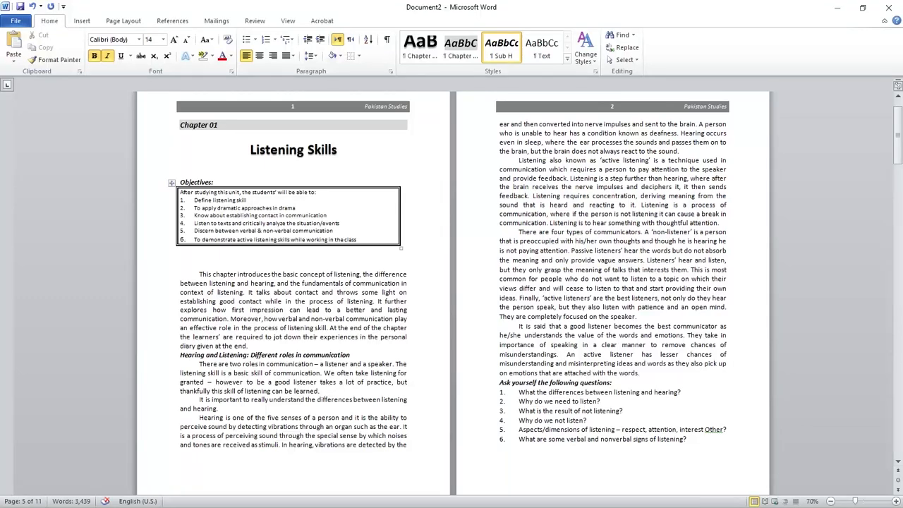
click(181, 258)
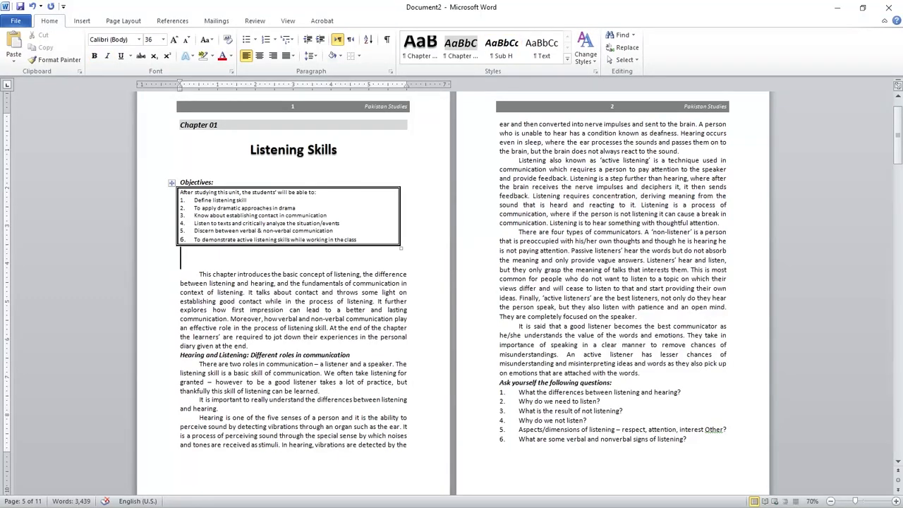
key(ctrl+shift+comma)
key(ctrl+shift+comma)
key(ctrl+shift+comma)
key(ctrl+shift+comma)
key(ctrl+shift+comma)
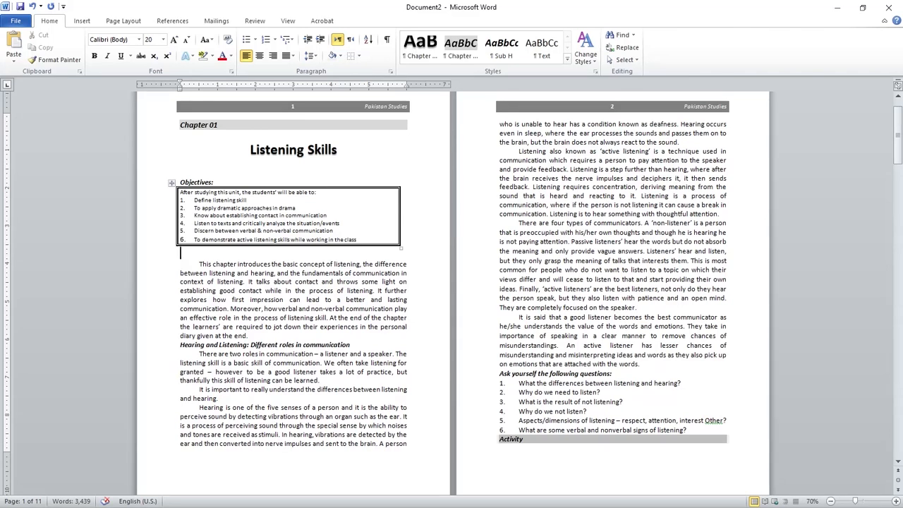
Try adding an unnumbered blank line after question 6 on page 2, before the Activity box
click(562, 430)
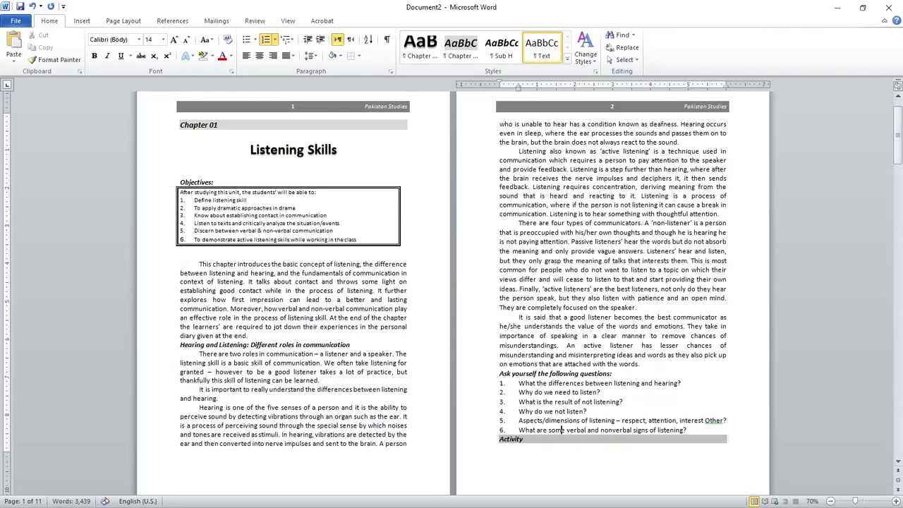
key(End)
key(Return)
key(BackSpace)
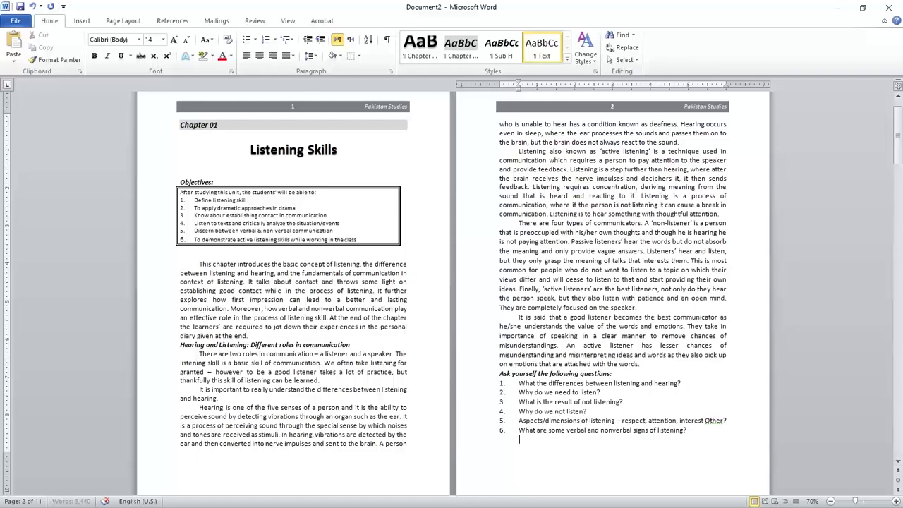
Remove the blank line between question 6 and the Activity box on page 2
scroll(451, 293, down, 1)
scroll(451, 292, down, 10)
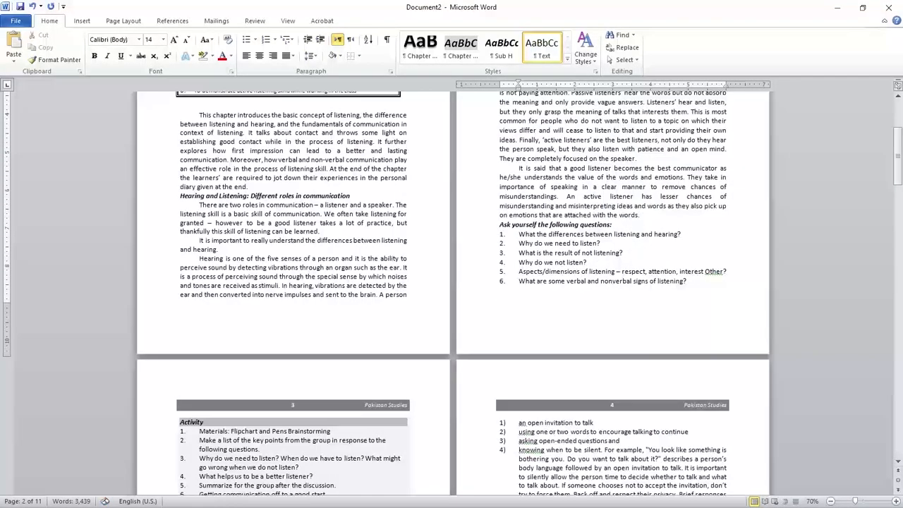
scroll(451, 292, up, 9)
scroll(452, 293, up, 4)
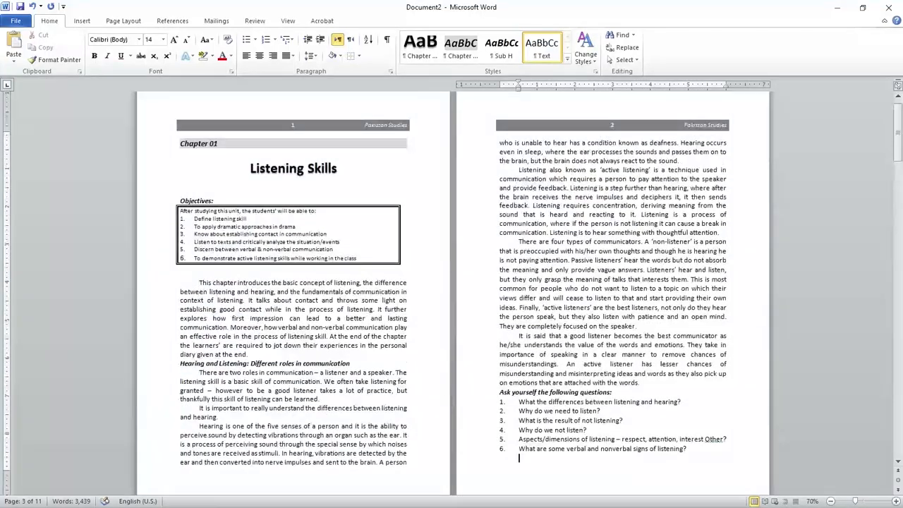
key(BackSpace)
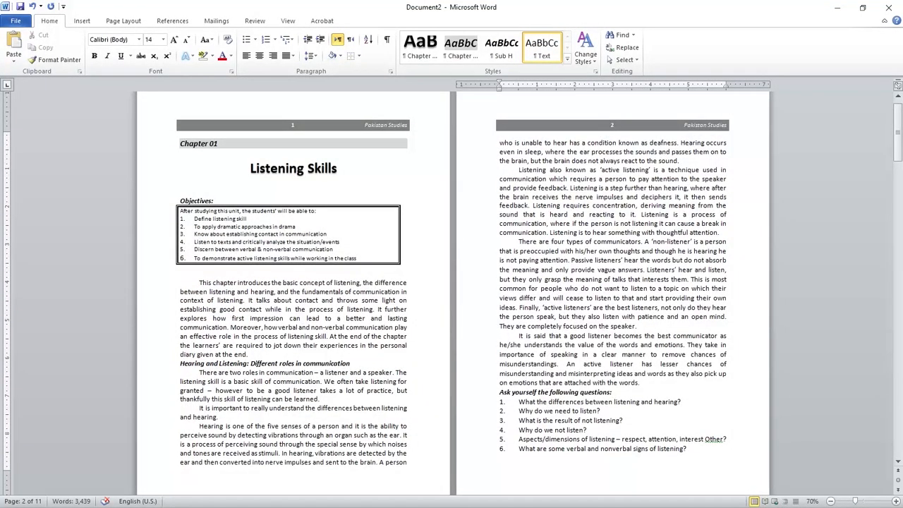
key(Delete)
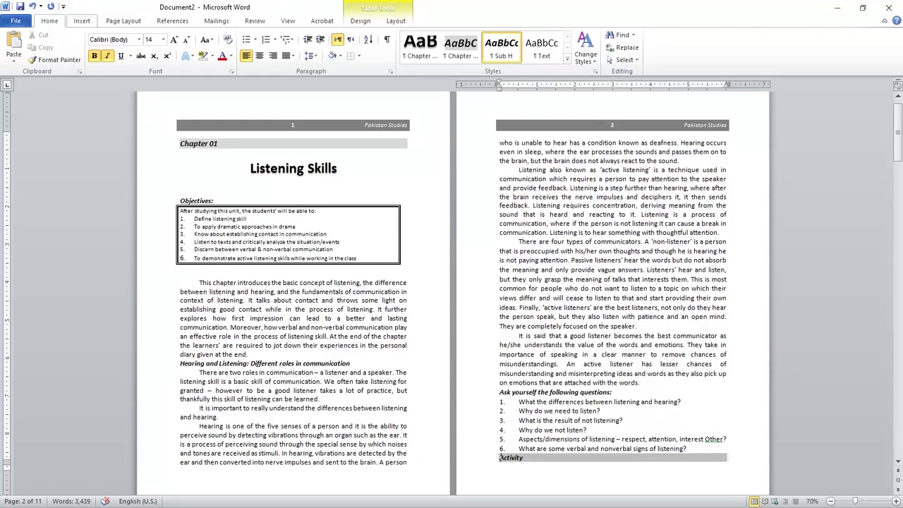
Insert the fort line-drawing picture before the Activity heading and shrink it to about 1.4" high by 2.73" wide
click(82, 20)
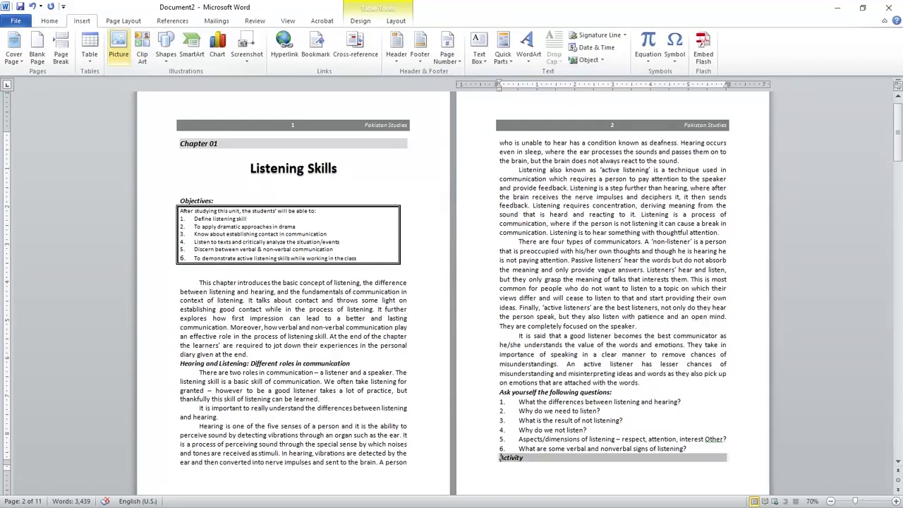
click(118, 49)
double_click(495, 96)
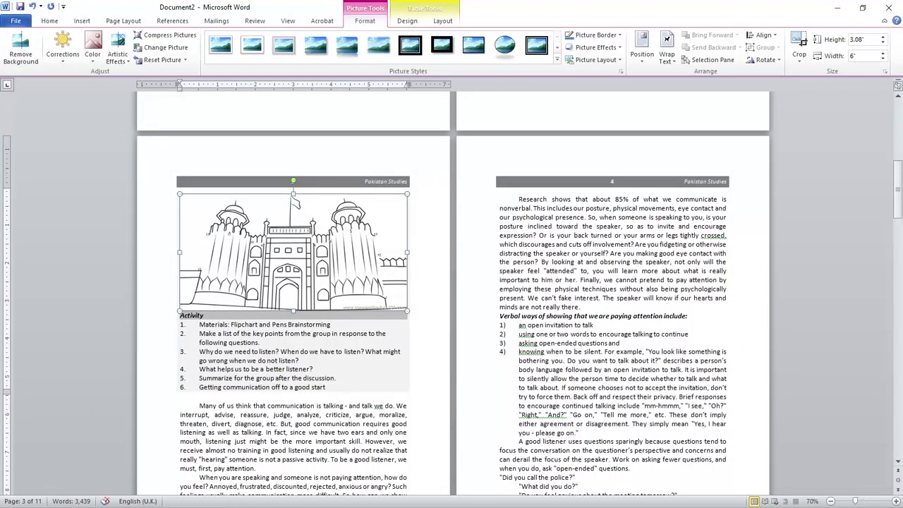
drag(407, 311, 283, 247)
Move the fort picture to page 1, into the paragraph beginning "There are two roles in communication"
drag(240, 224, 241, 186)
scroll(241, 187, up, 5)
drag(305, 388, 337, 221)
drag(551, 185, 360, 364)
scroll(361, 364, down, 3)
drag(231, 280, 232, 282)
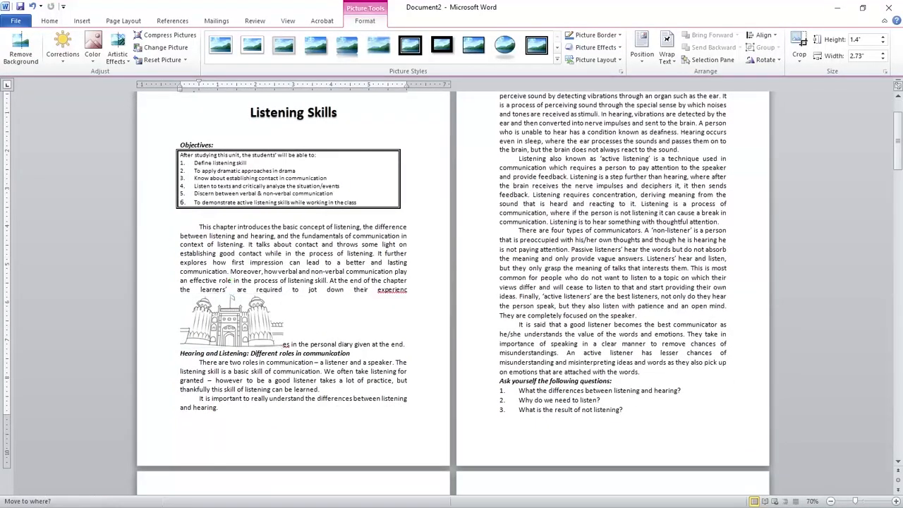
drag(352, 362, 352, 361)
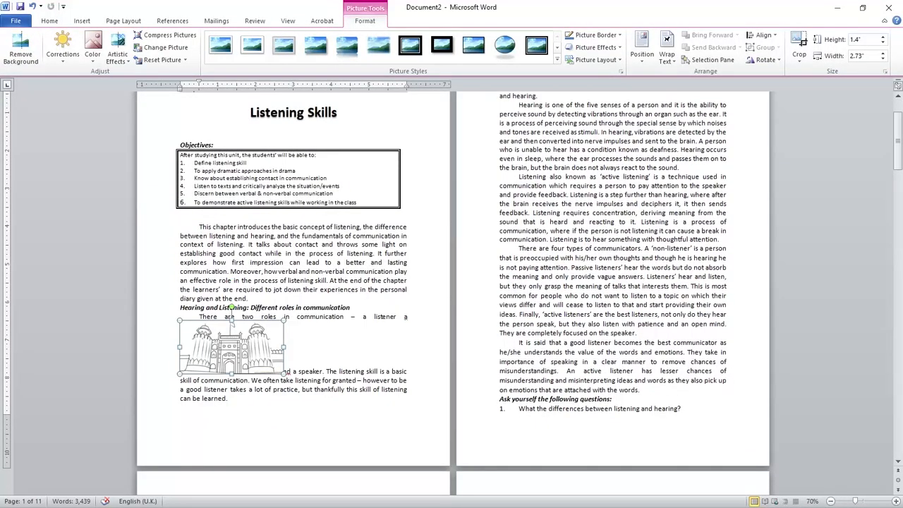
Set the fort picture's text wrapping to Square and place it at the right margin beside the "Hearing is one of the five senses" paragraph
click(667, 54)
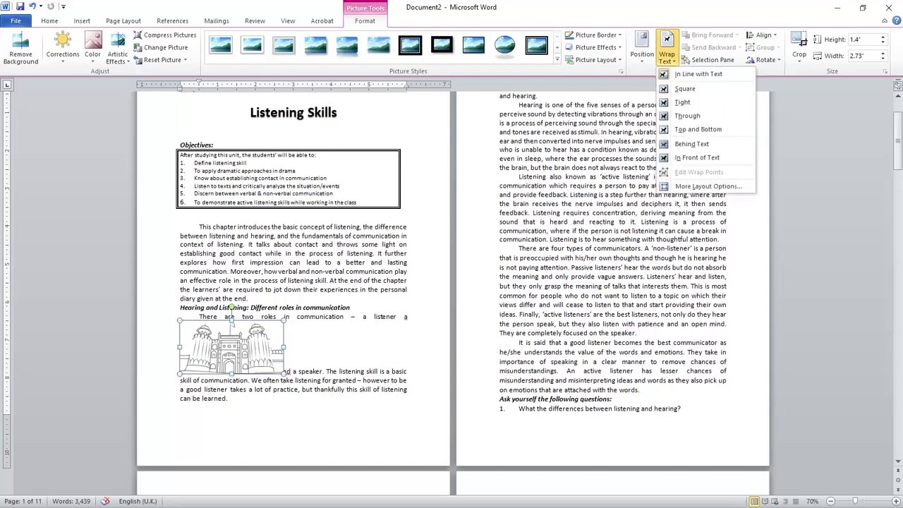
click(684, 88)
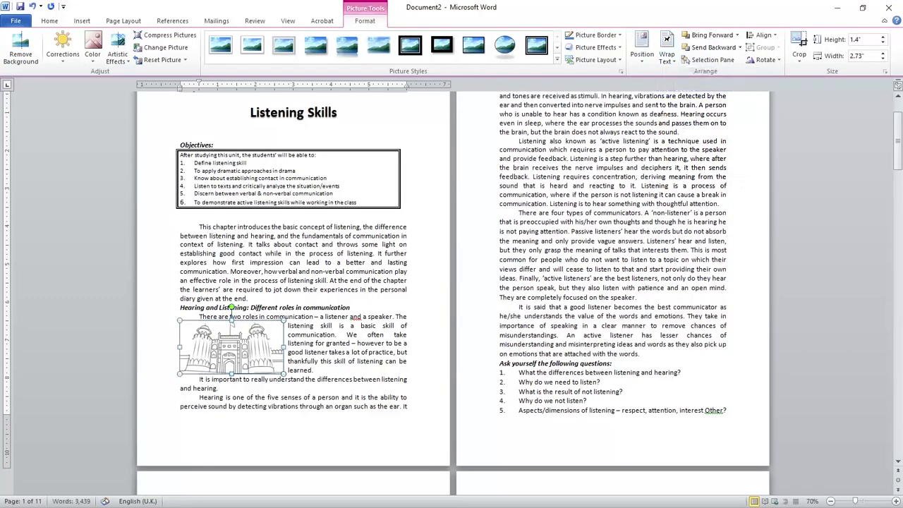
drag(232, 345, 356, 380)
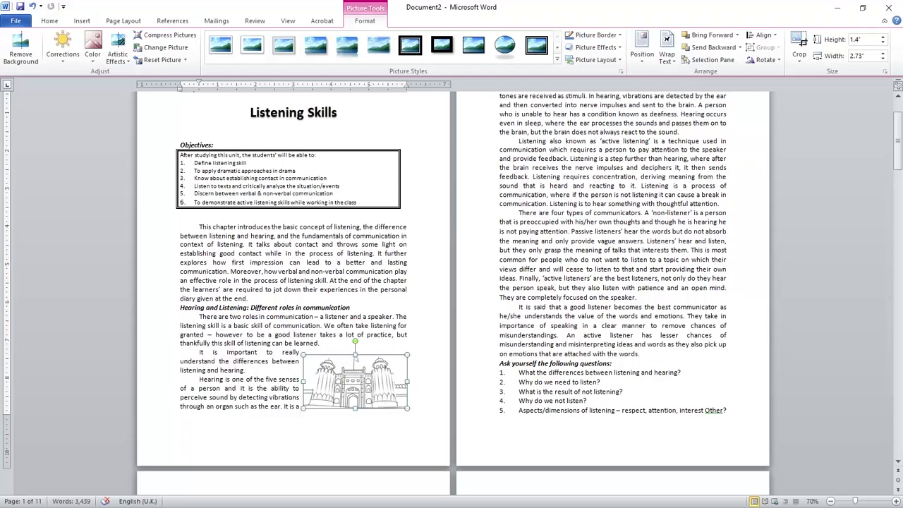
click(355, 359)
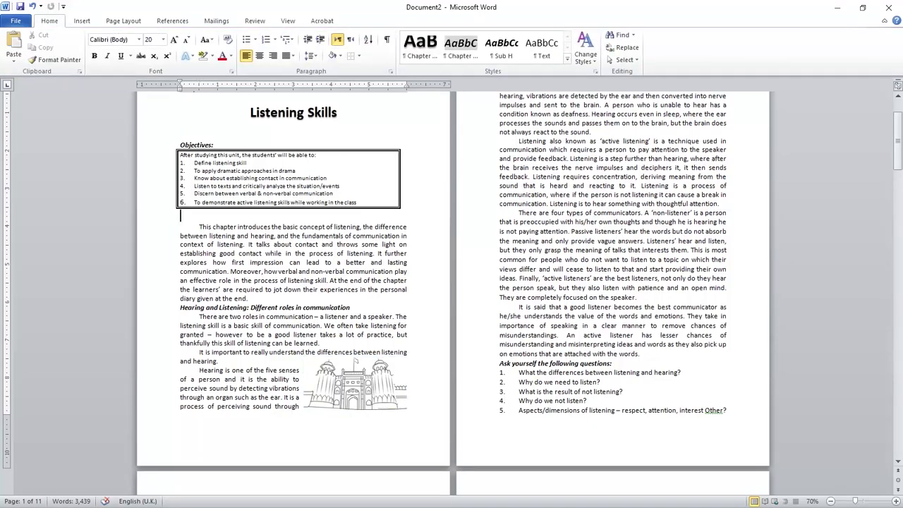
Shrink the empty line below the Objectives box to font size 6
key(ctrl+[)
key(ctrl+[)
key(ctrl+[)
key(ctrl+[)
key(ctrl+[)
key(ctrl+[)
key(ctrl+[)
key(ctrl+[)
key(ctrl+[)
key(ctrl+[)
key(ctrl+[)
key(ctrl+[)
key(ctrl+[)
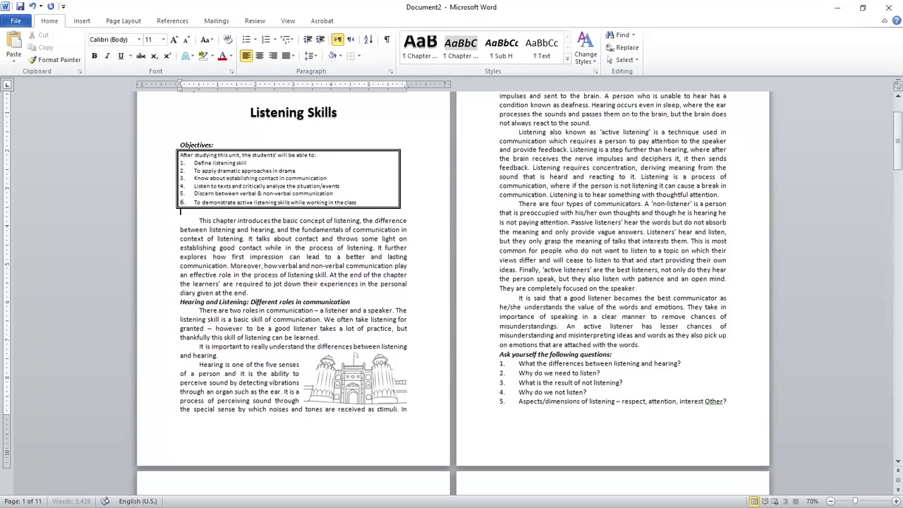
key(ctrl+[)
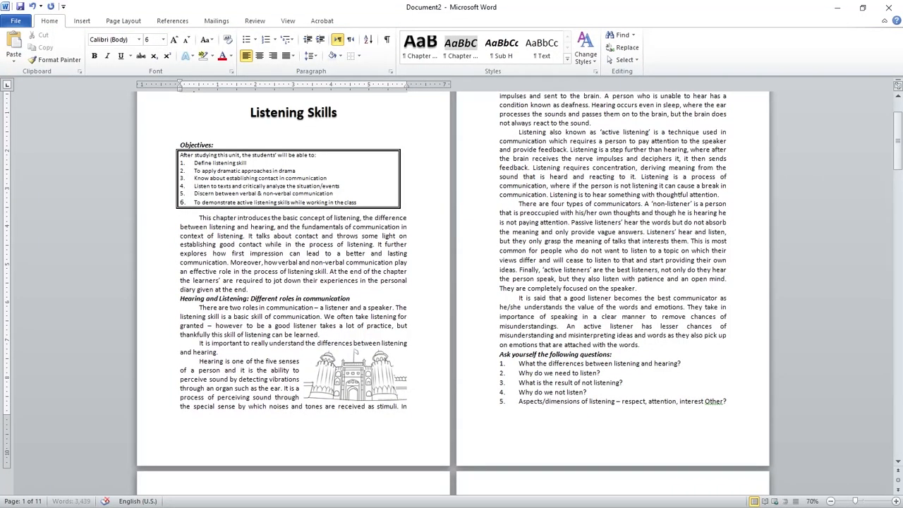
Shift the fort picture slightly down beside the "Hearing is one of the five senses" paragraph on page 1
click(355, 356)
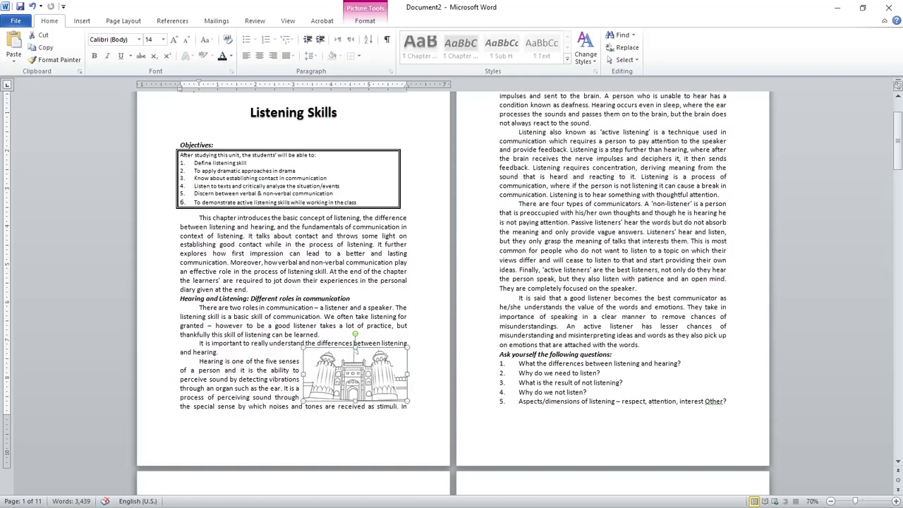
drag(354, 356, 354, 357)
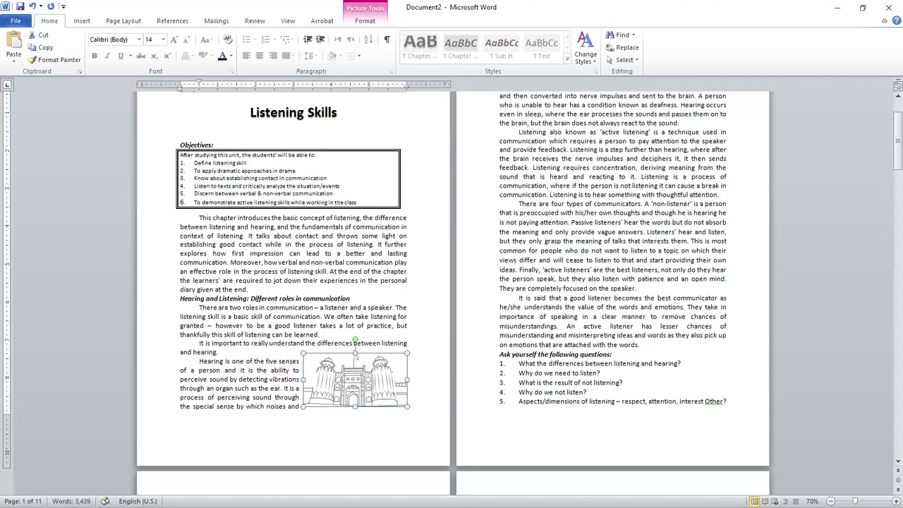
click(356, 272)
scroll(356, 271, down, 1)
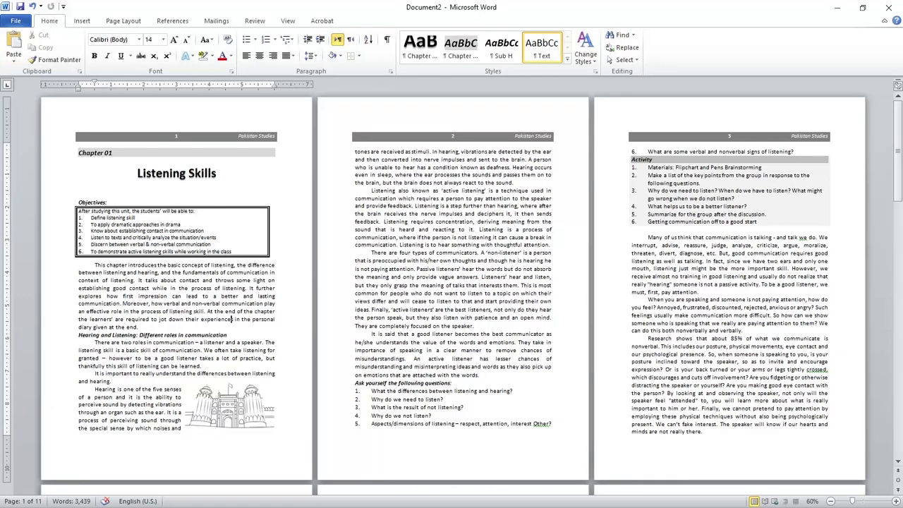
scroll(451, 288, down, 1)
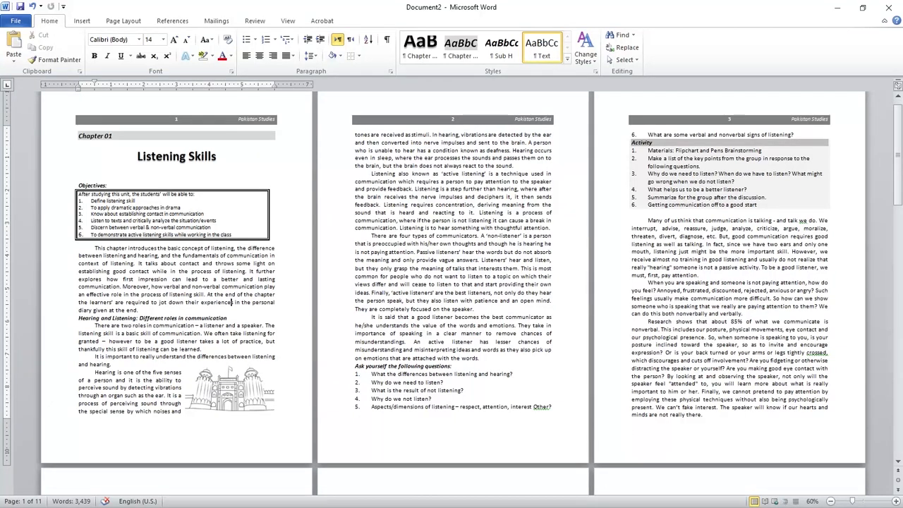